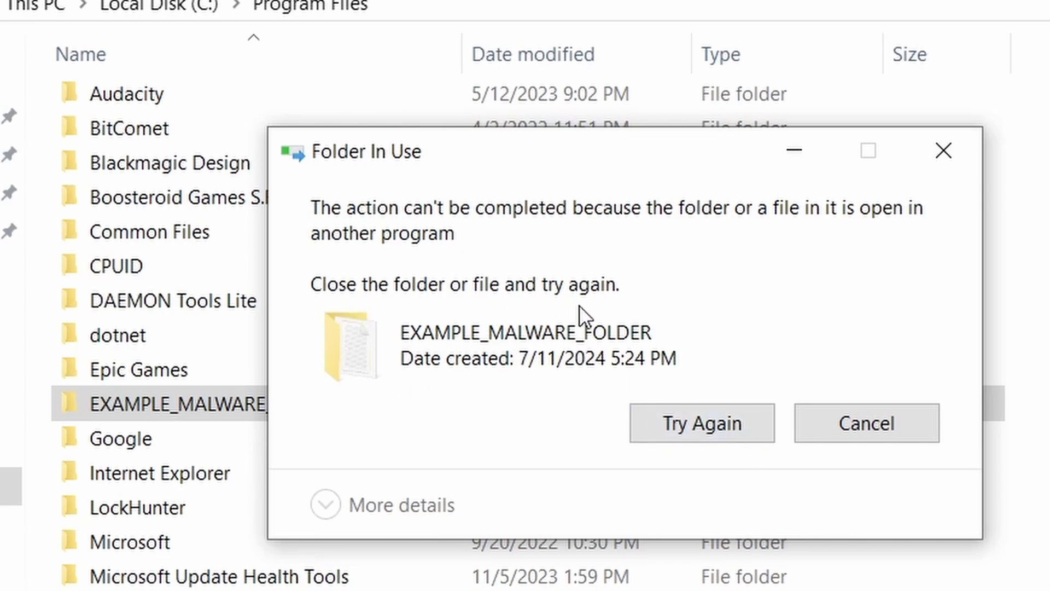
Remove the chrome template from Add/Remove Templates and close the templates list.
{"action": "left_click", "coordinate": [690, 428]}
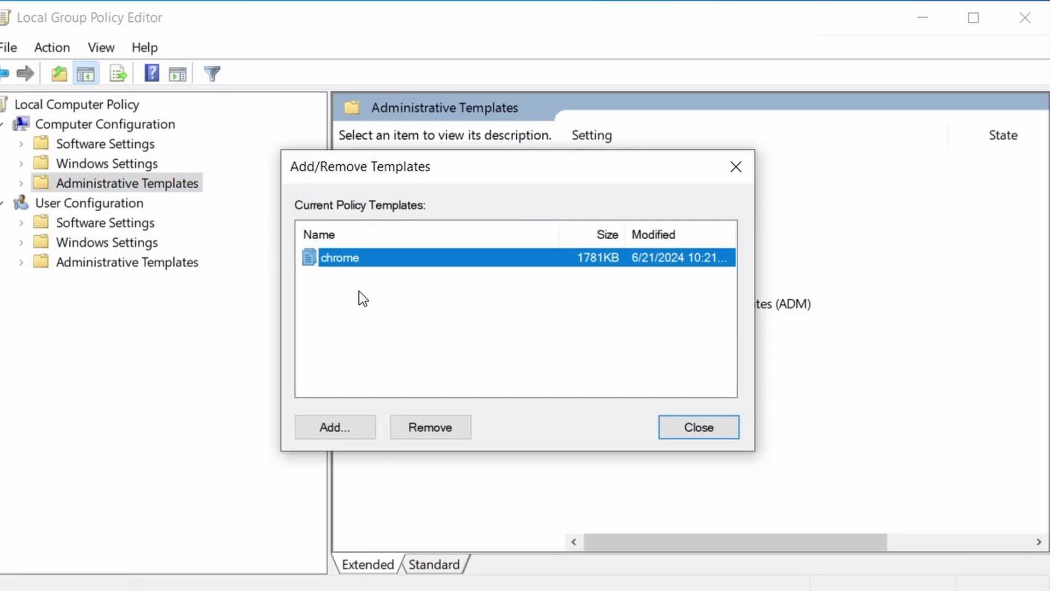
{"action": "left_click", "coordinate": [442, 422]}
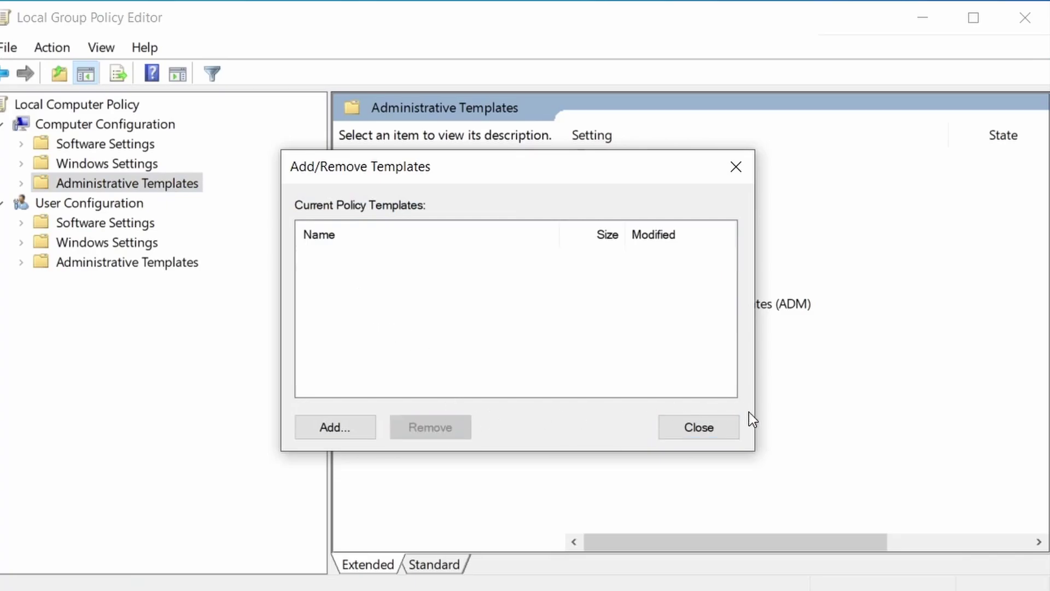
{"action": "left_click", "coordinate": [735, 427]}
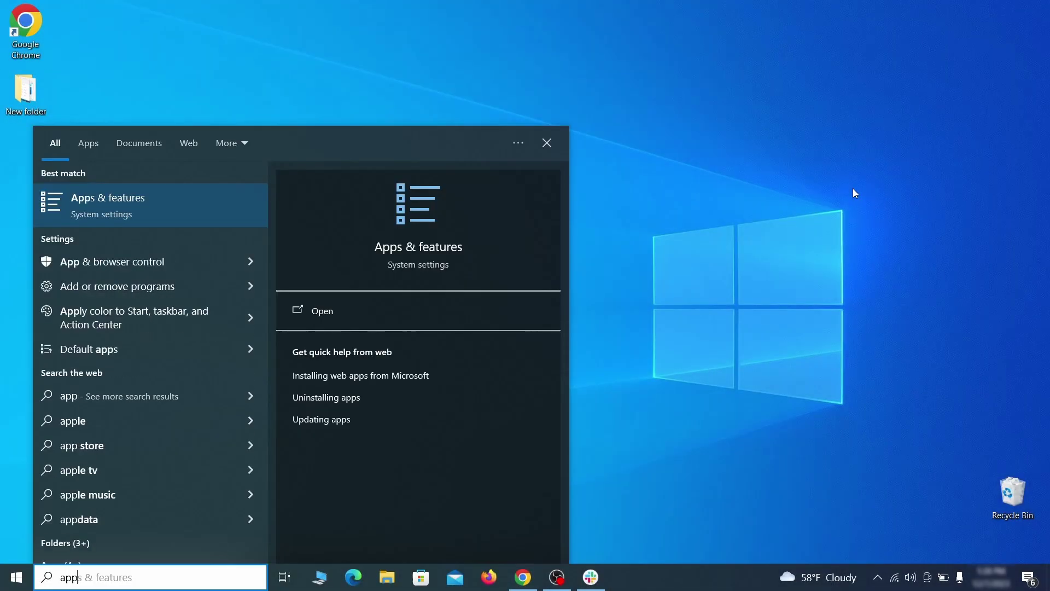
Open Apps & features with installed apps sorted by install date.
{"action": "type", "text": "s & featu"}
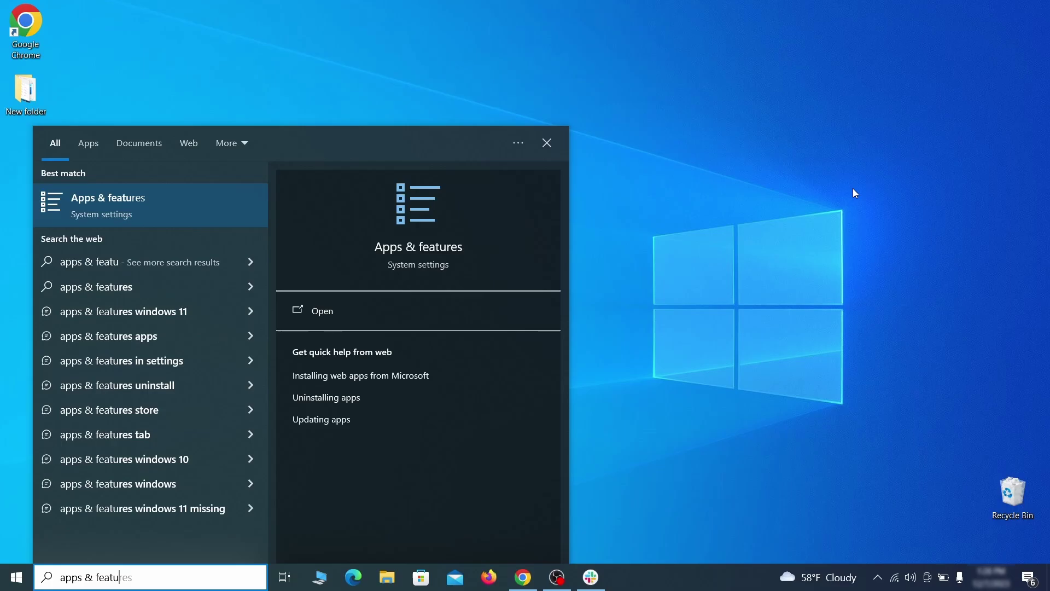
{"action": "type", "text": "res"}
{"action": "key", "text": "Return"}
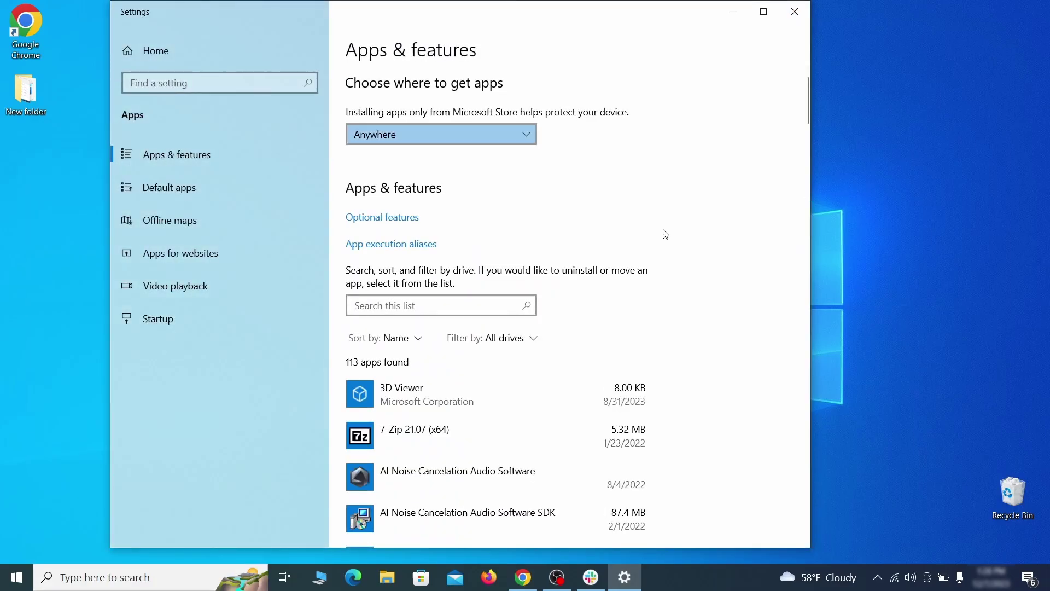
{"action": "left_click", "coordinate": [410, 338]}
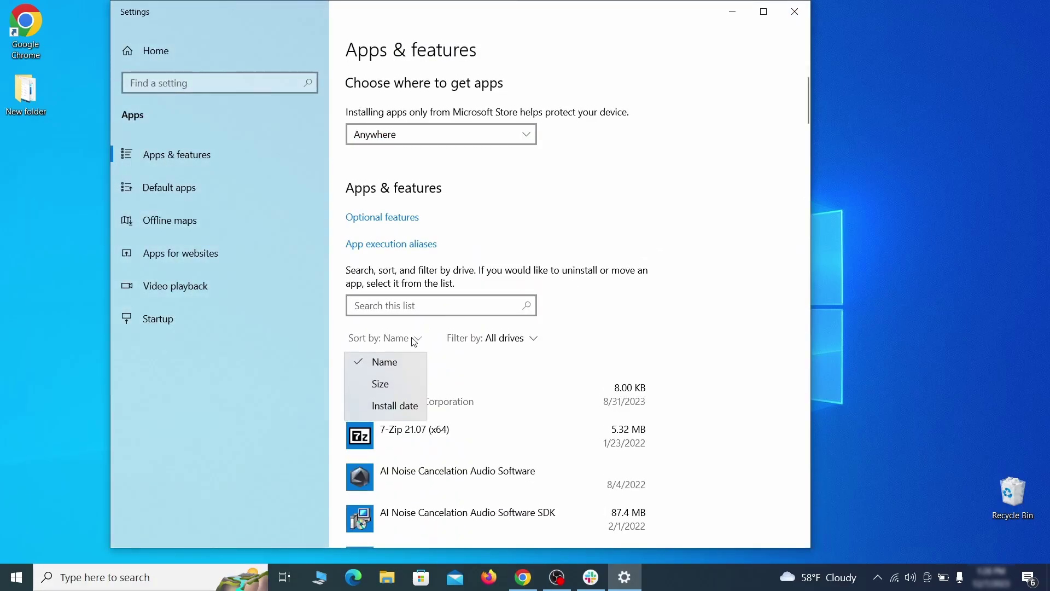
{"action": "left_click", "coordinate": [387, 405]}
{"action": "scroll", "coordinate": [688, 300], "scroll_direction": "down", "scroll_amount": 2}
Uninstall Example Malware App and finish its uninstall wizard.
{"action": "left_click", "coordinate": [535, 389]}
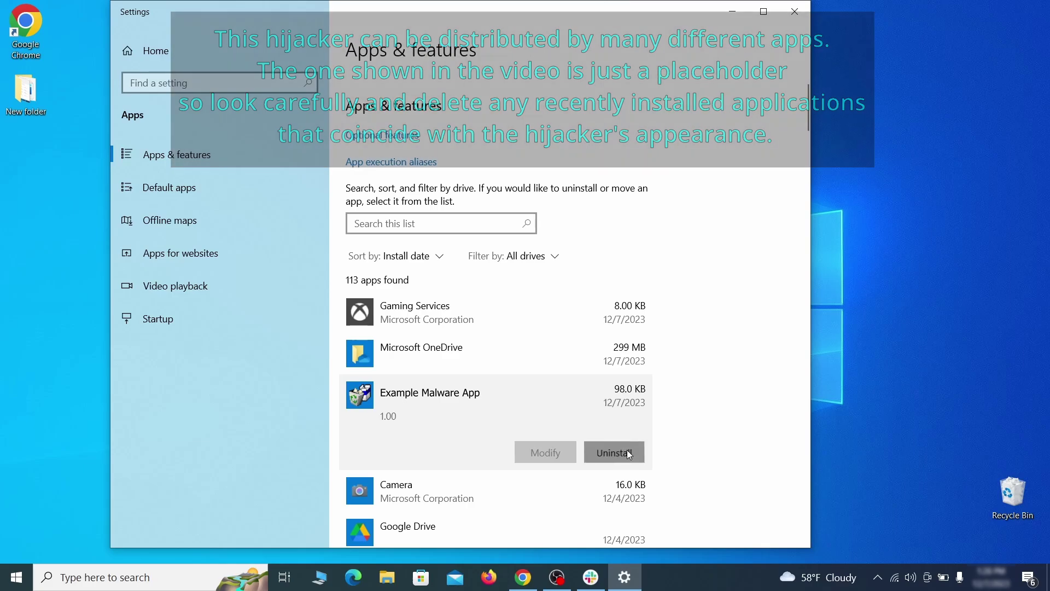
{"action": "left_click", "coordinate": [626, 450]}
{"action": "left_click", "coordinate": [697, 419]}
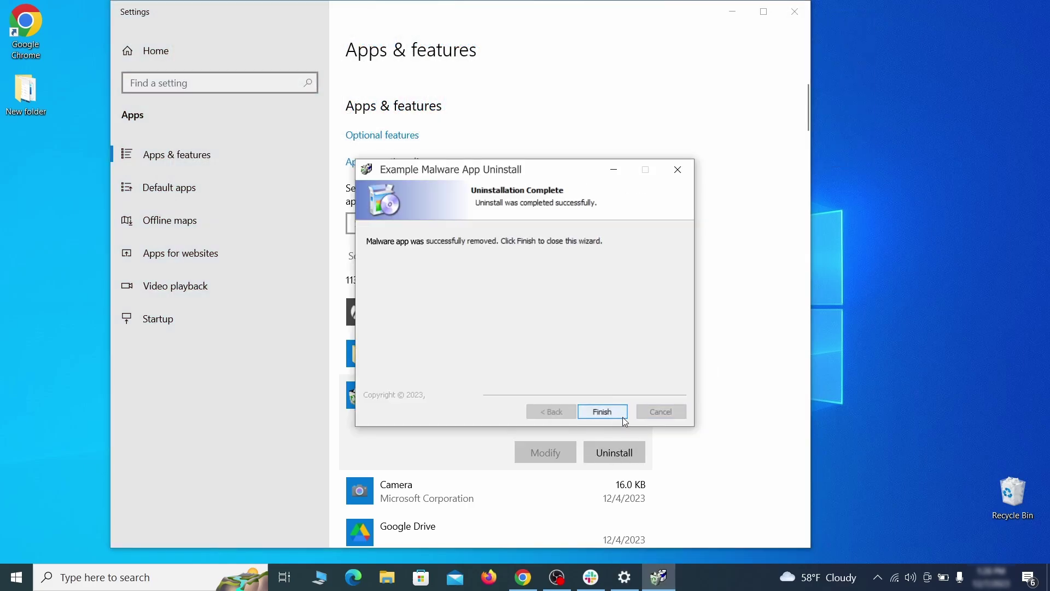
{"action": "left_click", "coordinate": [623, 416]}
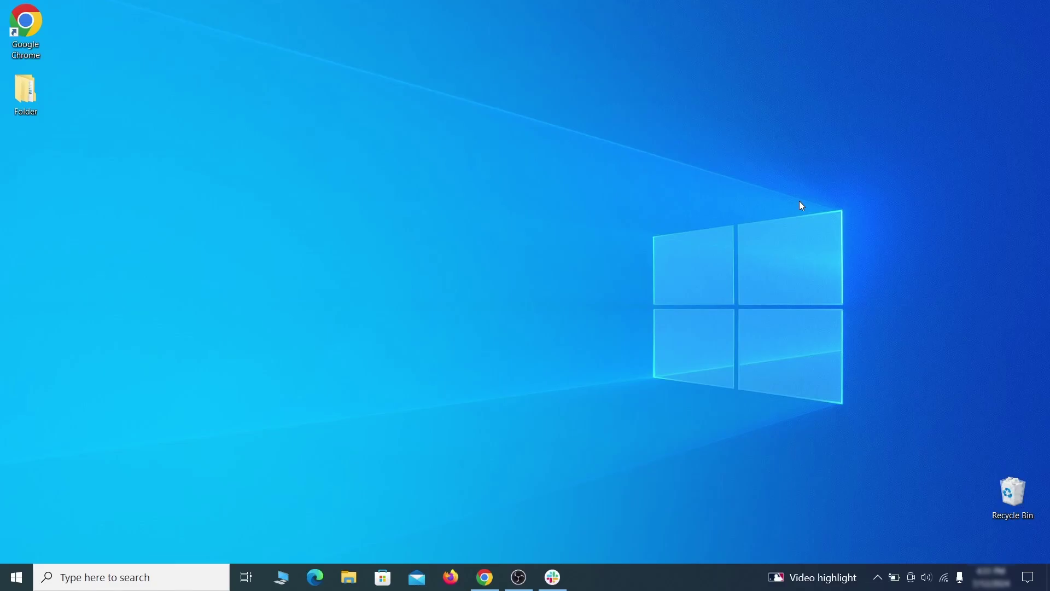
Turn on 'Show hidden files, folders, and drives' in File Explorer Options and apply it.
{"action": "left_click", "coordinate": [22, 578]}
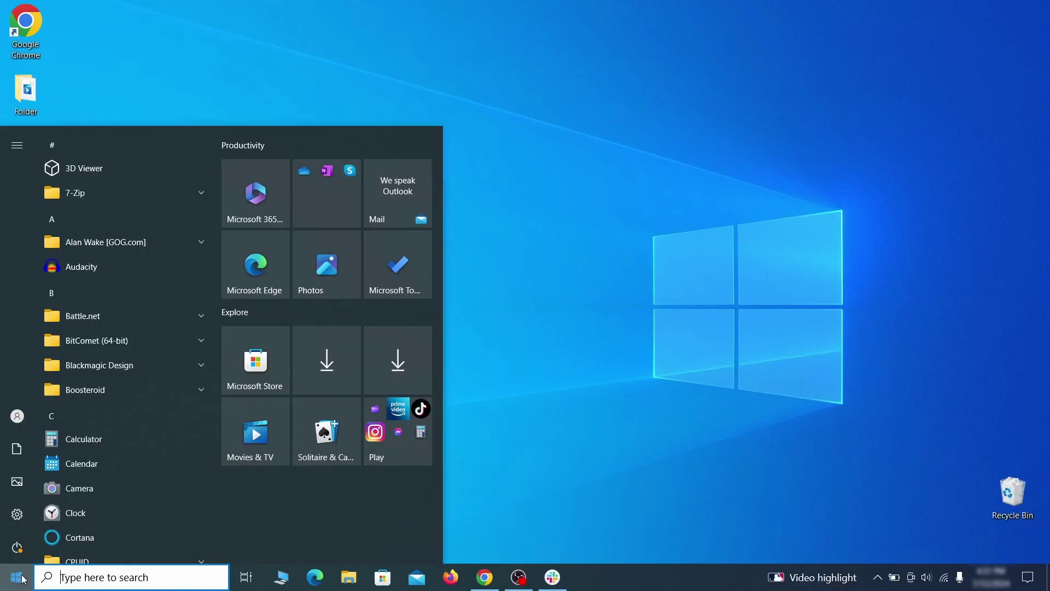
{"action": "type", "text": "folder options"}
{"action": "key", "text": "Return"}
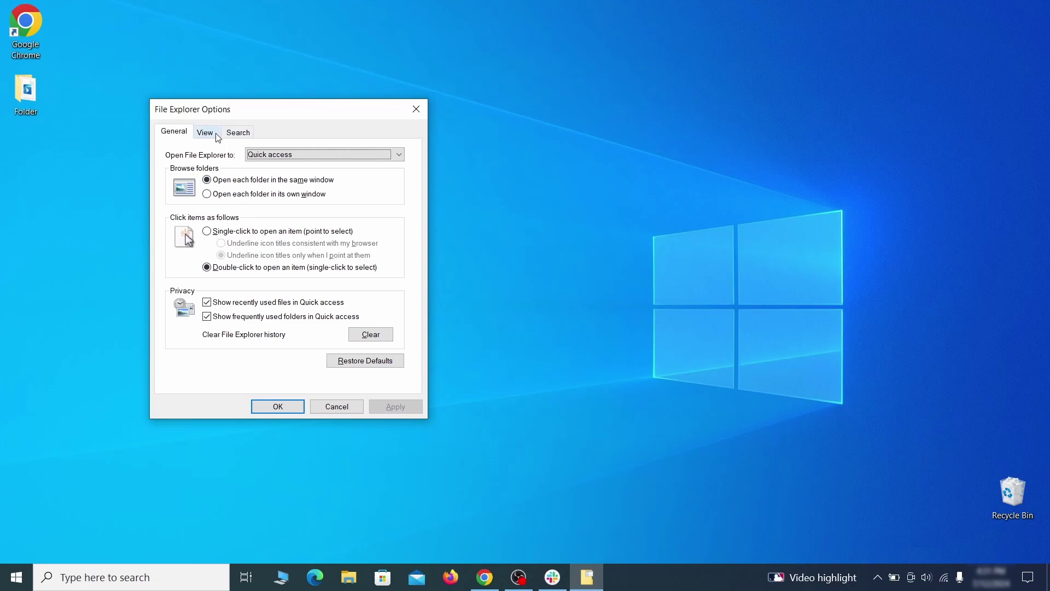
{"action": "left_click", "coordinate": [206, 134]}
{"action": "left_click", "coordinate": [199, 313]}
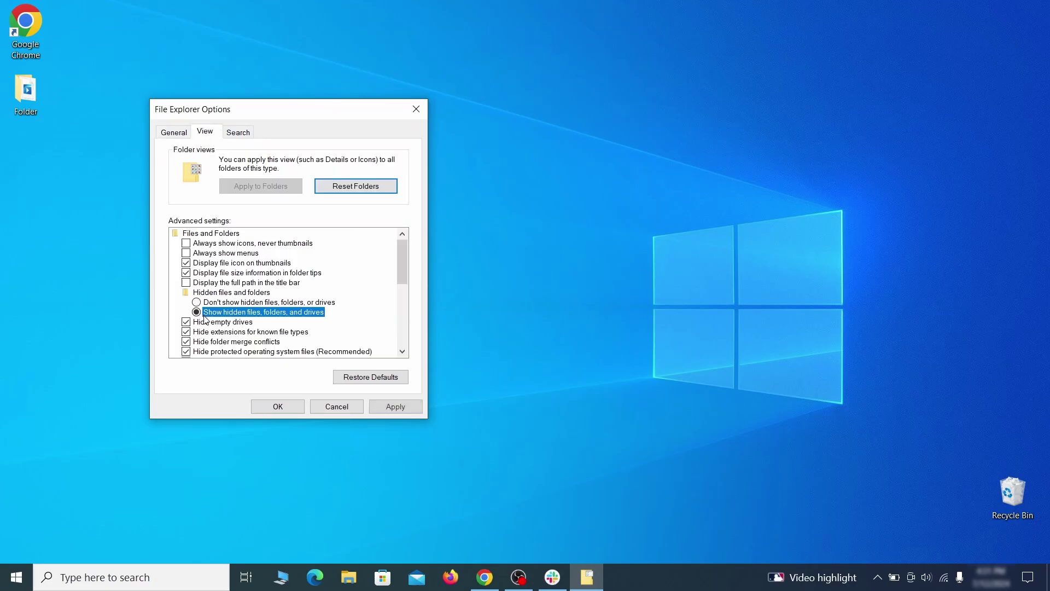
{"action": "left_click", "coordinate": [395, 406]}
{"action": "left_click", "coordinate": [278, 406]}
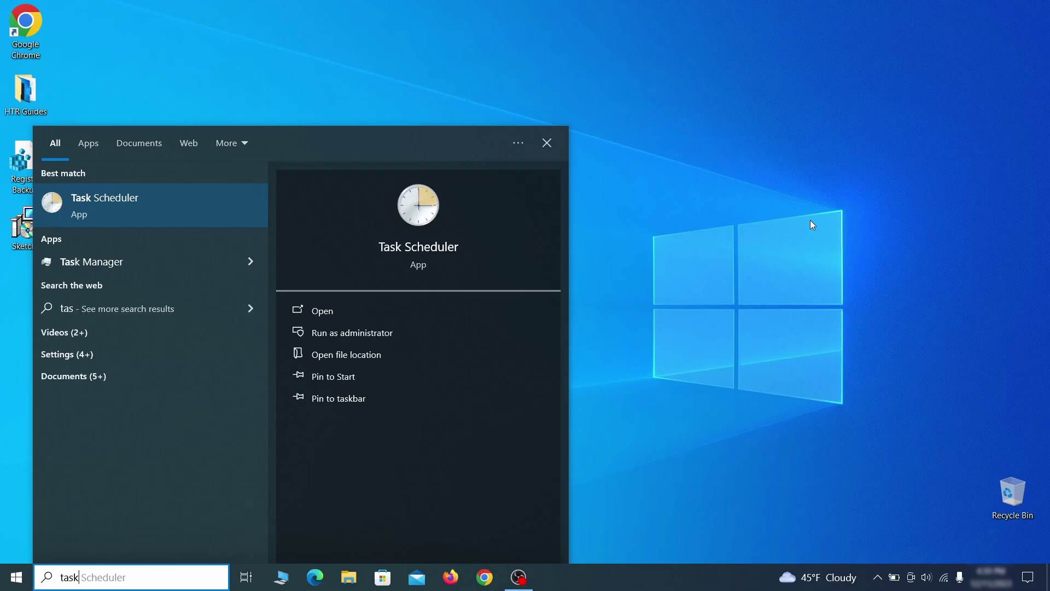
Inspect the triggers and actions of the Example Malware App task in Task Scheduler Library.
{"action": "type", "text": " scheduler"}
{"action": "key", "text": "Return"}
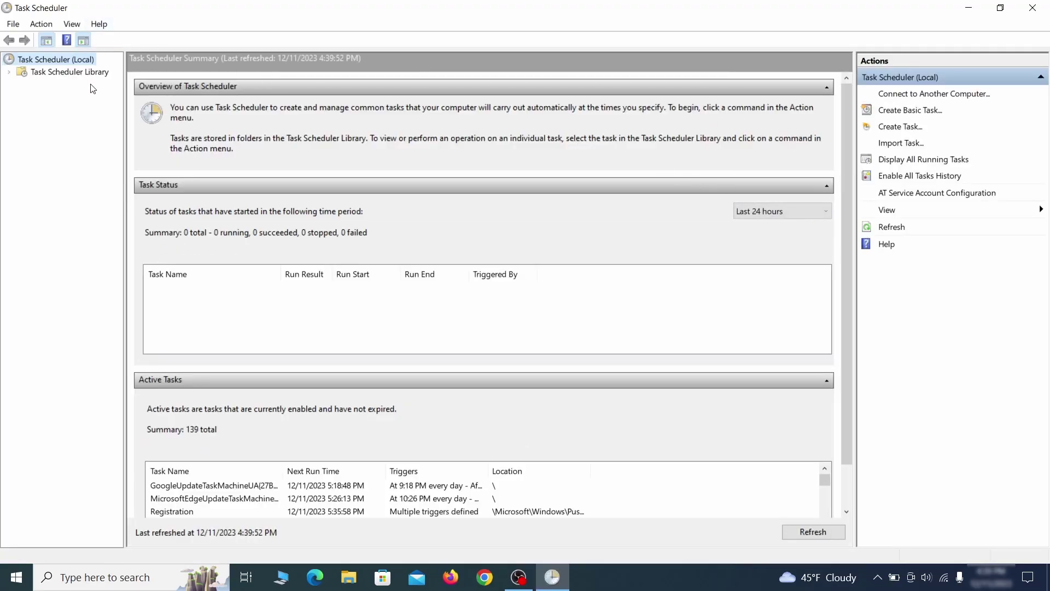
{"action": "left_click", "coordinate": [96, 72]}
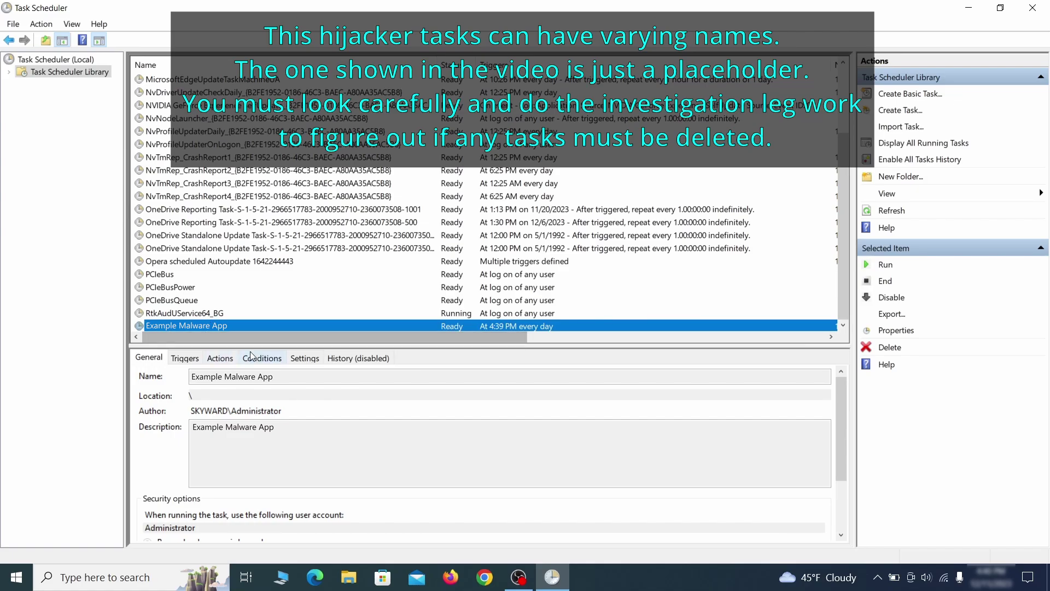
{"action": "right_click", "coordinate": [301, 327]}
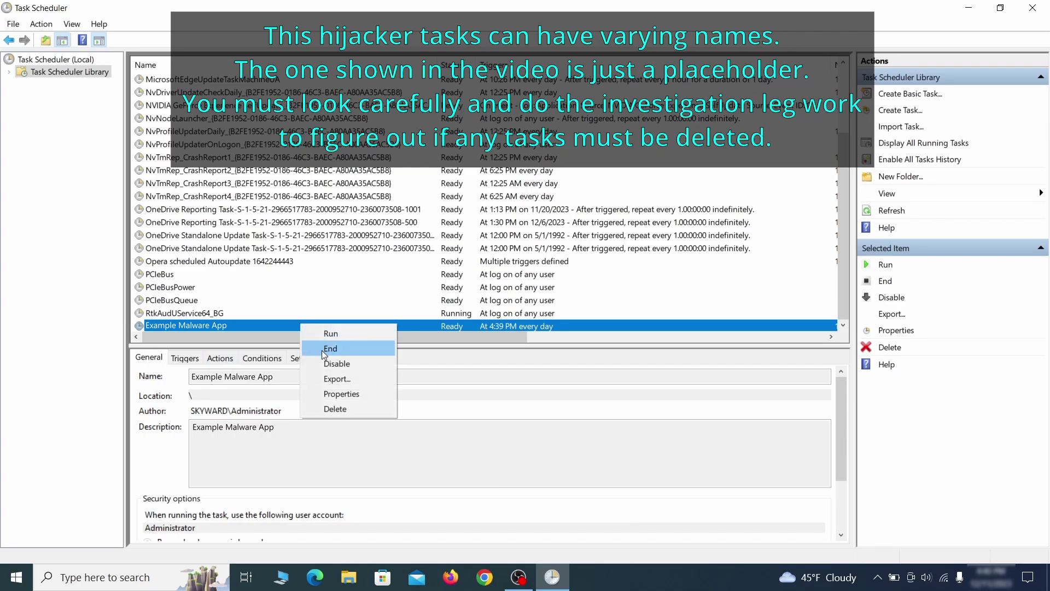
{"action": "left_click", "coordinate": [346, 395]}
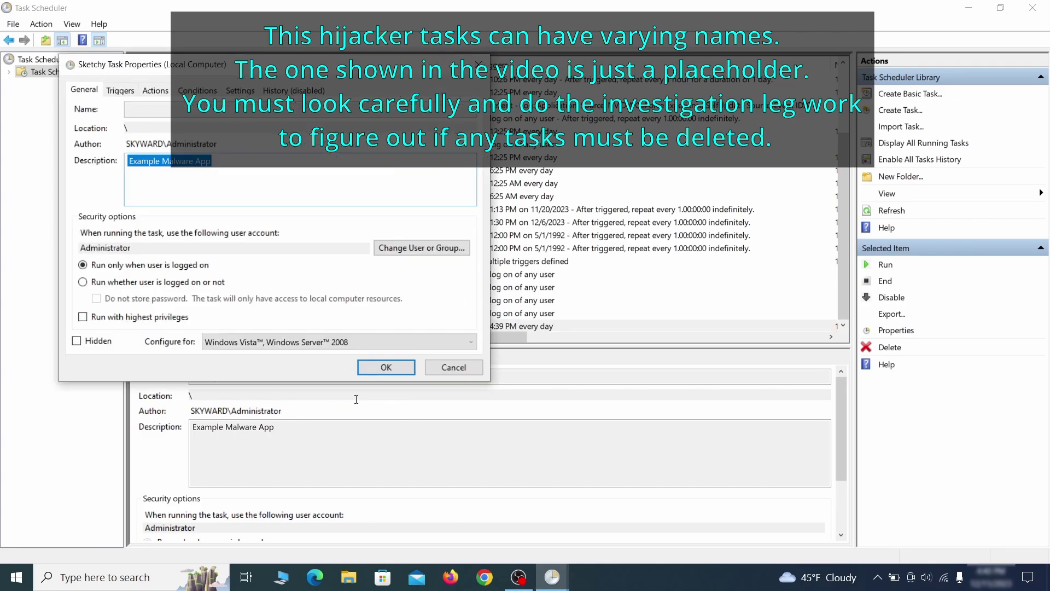
{"action": "left_click", "coordinate": [120, 91]}
{"action": "left_click", "coordinate": [156, 90]}
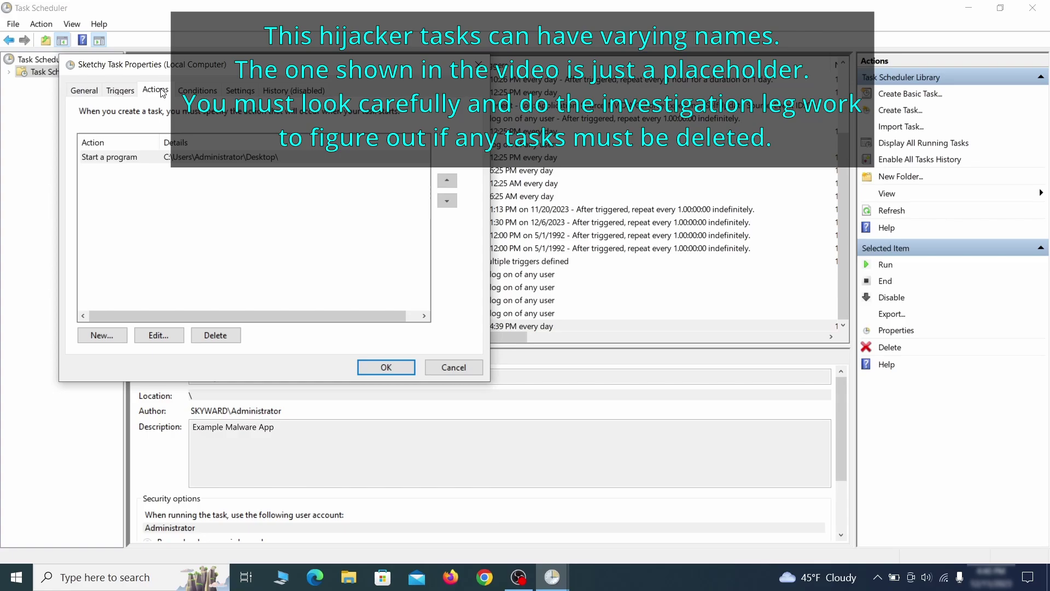
Delete the Example Malware App scheduled task.
{"action": "key", "text": "Escape"}
{"action": "right_click", "coordinate": [337, 325]}
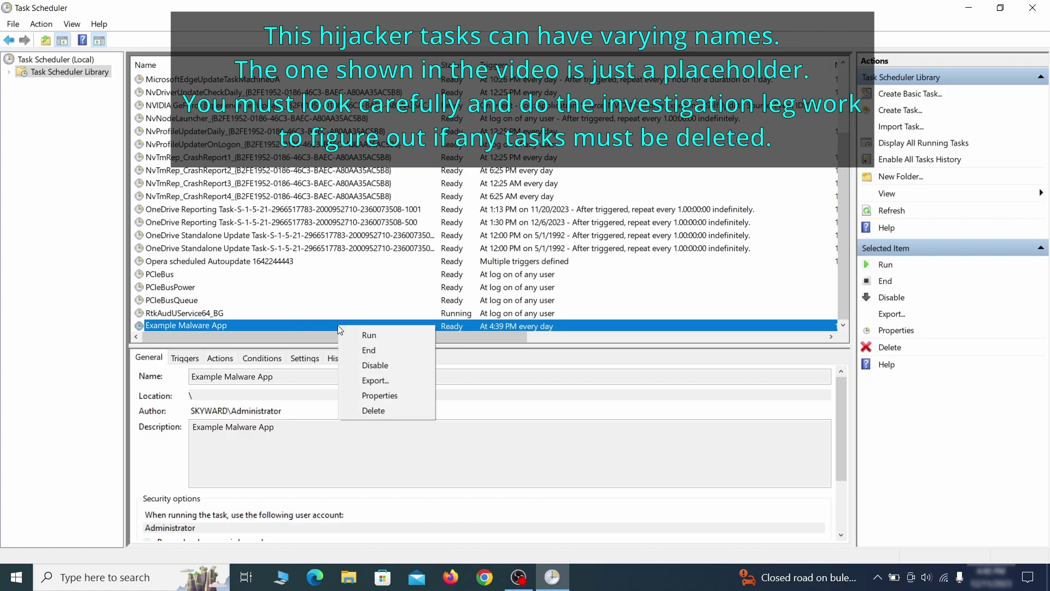
{"action": "left_click", "coordinate": [375, 411]}
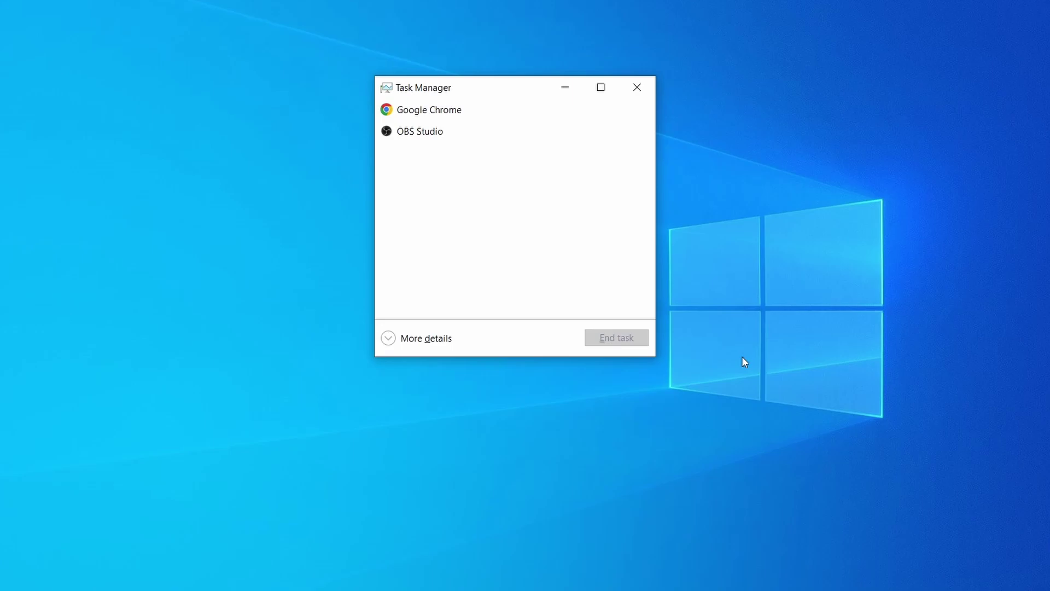
Find Example Malware Process by CPU and memory, open its file location, and delete its file.
{"action": "left_click", "coordinate": [389, 339]}
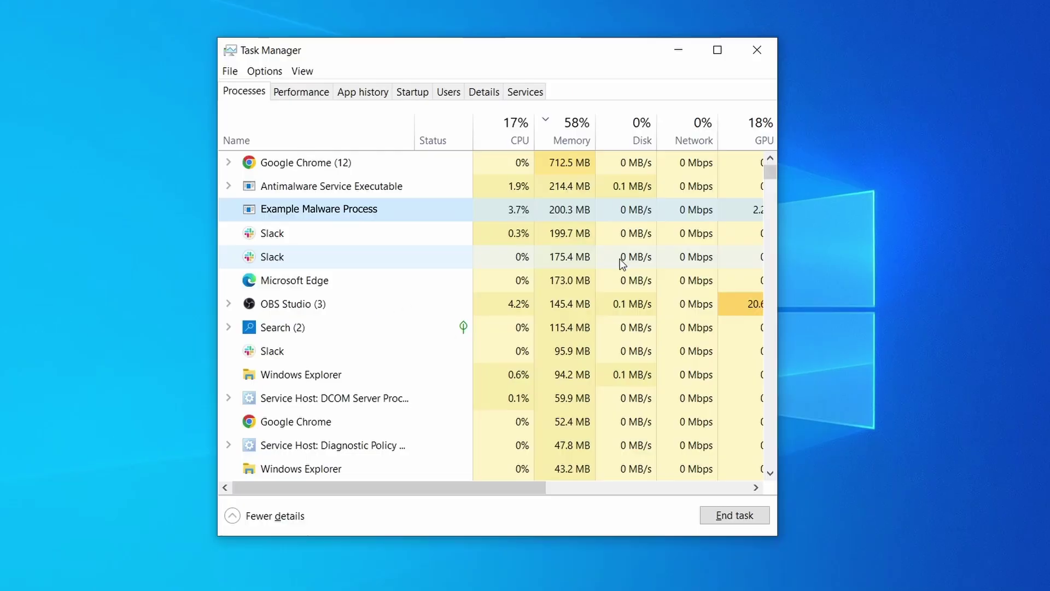
{"action": "left_click", "coordinate": [516, 125]}
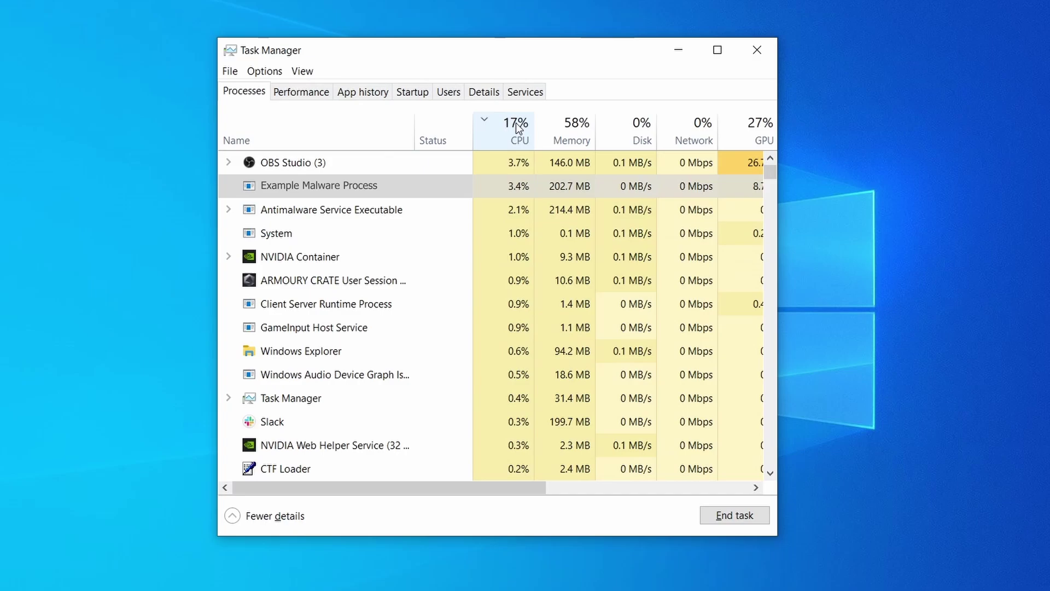
{"action": "left_click", "coordinate": [572, 128]}
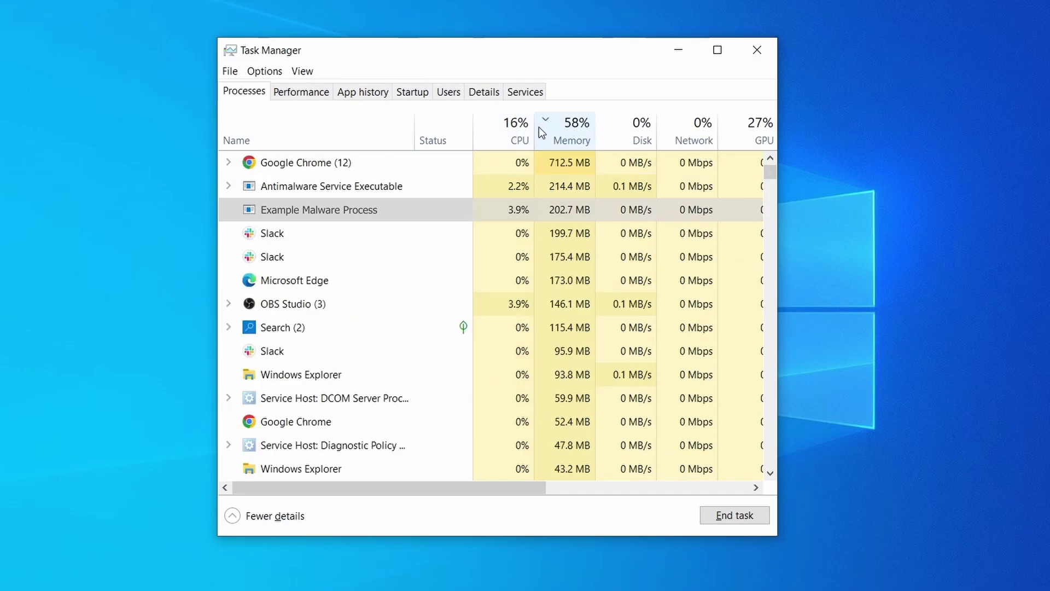
{"action": "right_click", "coordinate": [502, 210]}
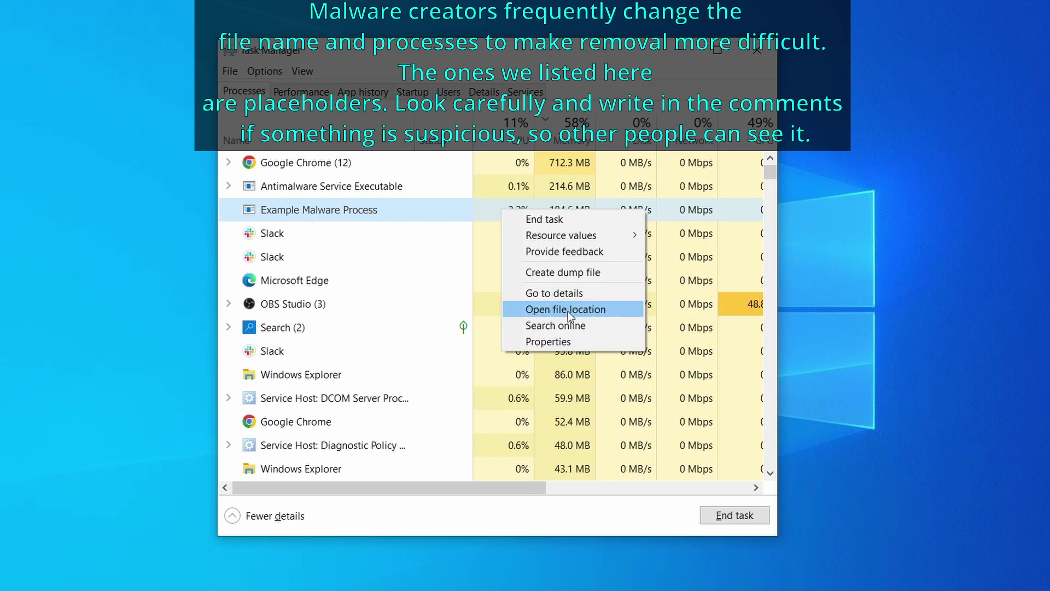
{"action": "left_click", "coordinate": [568, 311]}
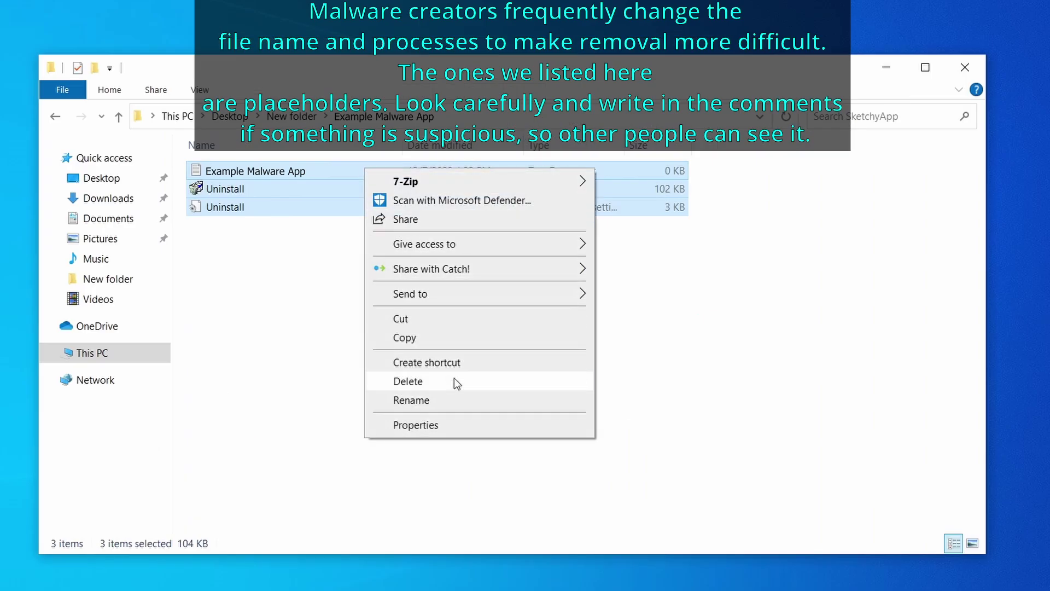
{"action": "left_click", "coordinate": [454, 377]}
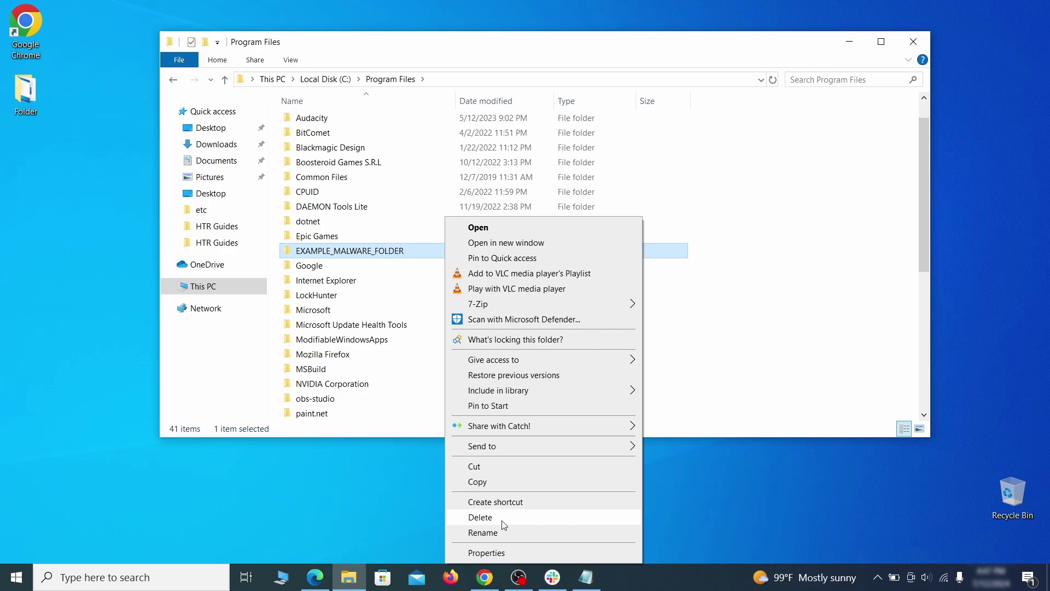
Unlock and delete EXAMPLE_MALWARE_FOLDER with LockHunter, then close LockHunter.
{"action": "left_click", "coordinate": [504, 518]}
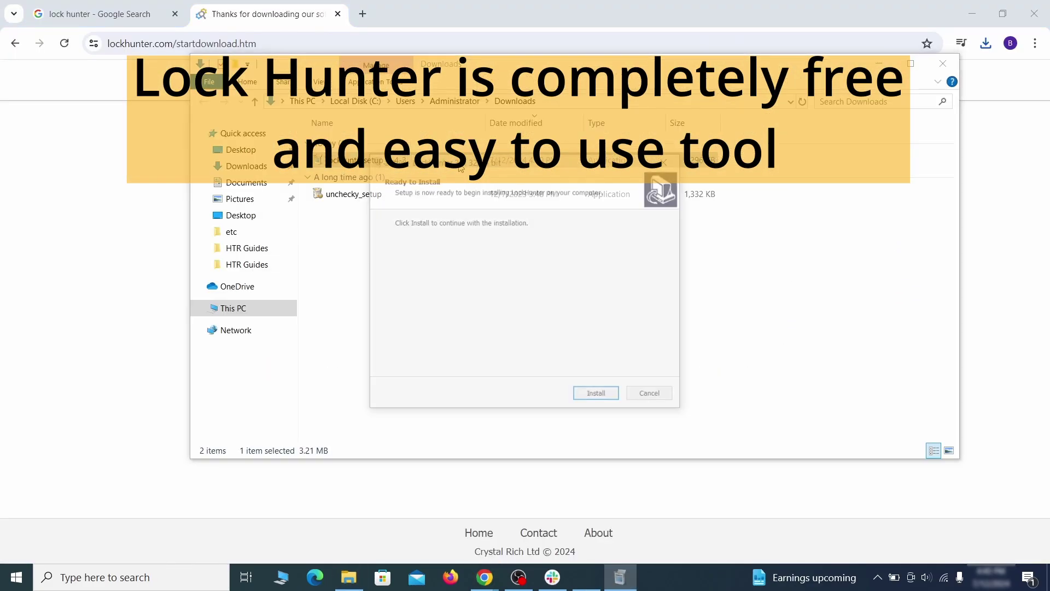
{"action": "left_click", "coordinate": [597, 399]}
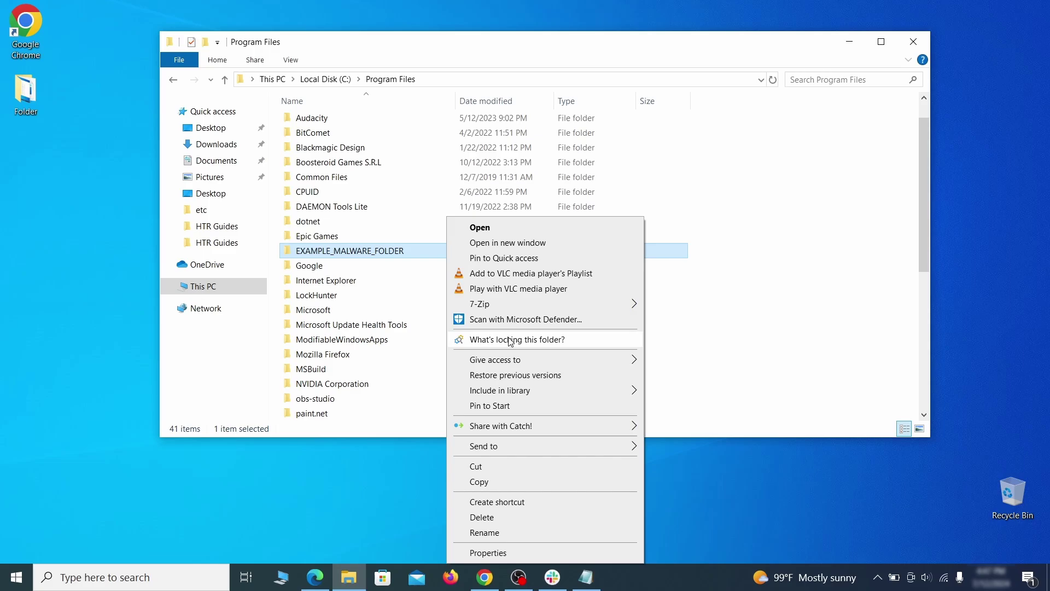
{"action": "left_click", "coordinate": [511, 340]}
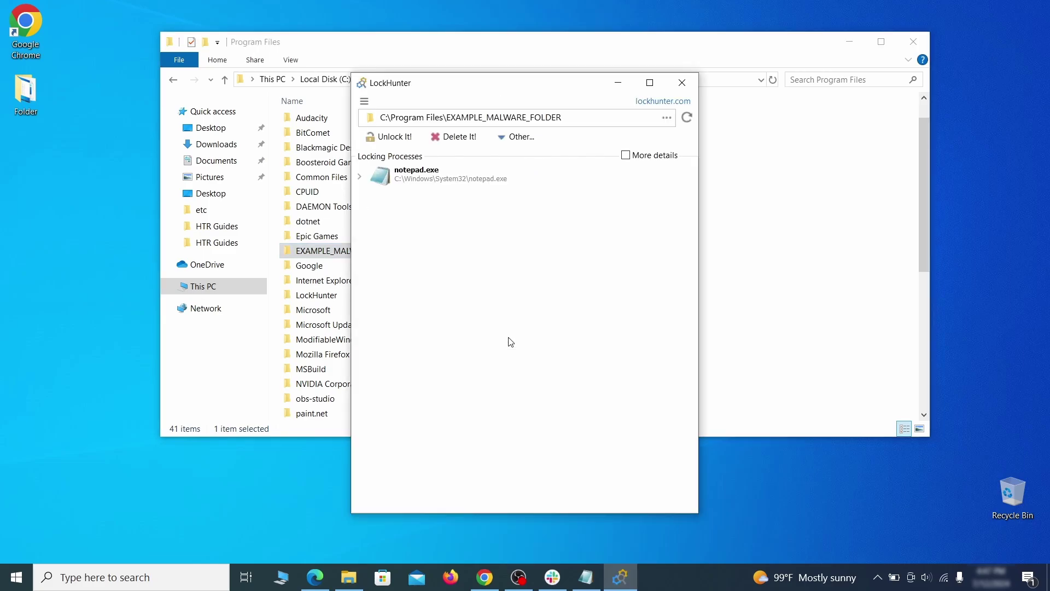
{"action": "left_click", "coordinate": [467, 138]}
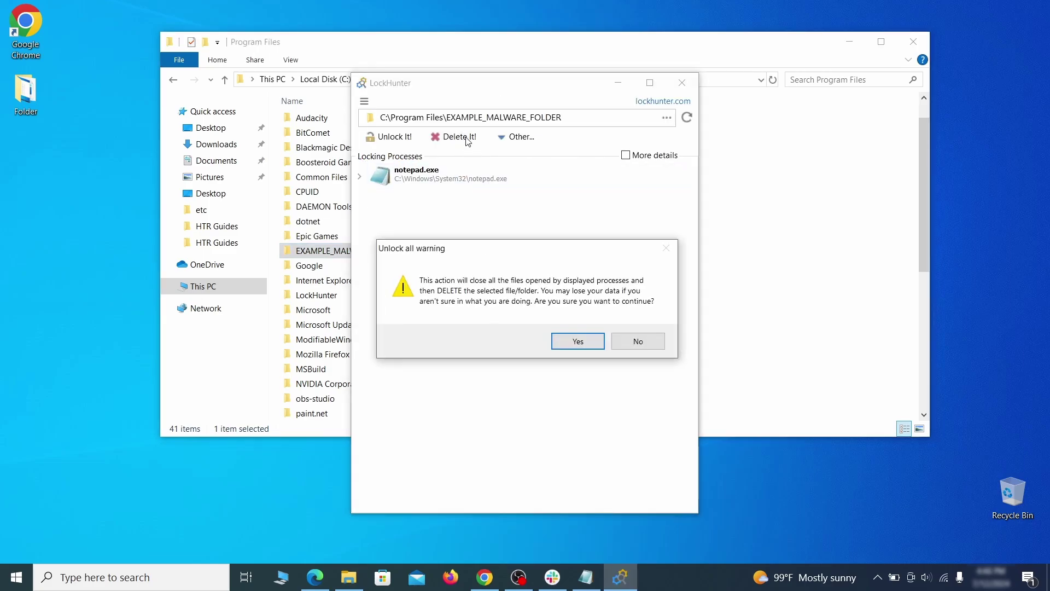
{"action": "left_click", "coordinate": [578, 342]}
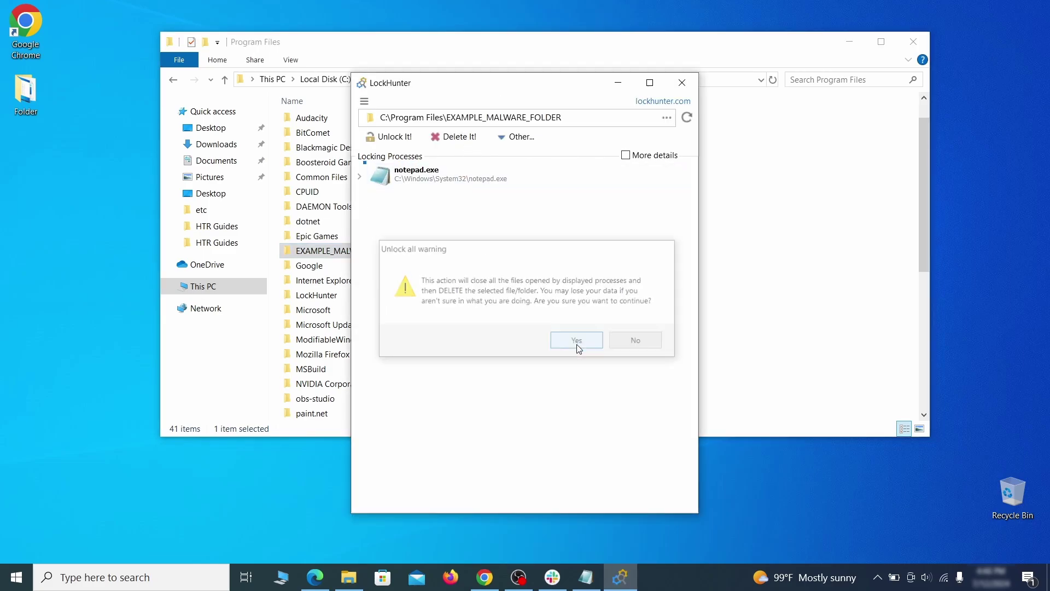
{"action": "left_click", "coordinate": [682, 85]}
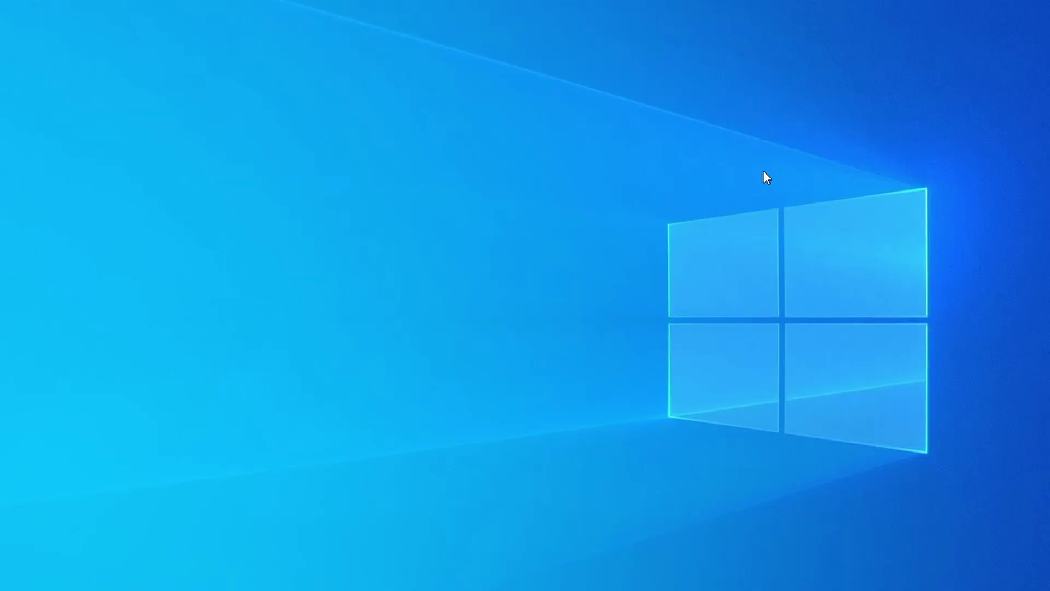
Recheck Task Manager's processes sorted by CPU and memory usage.
{"action": "key", "text": "ctrl+shift+Escape"}
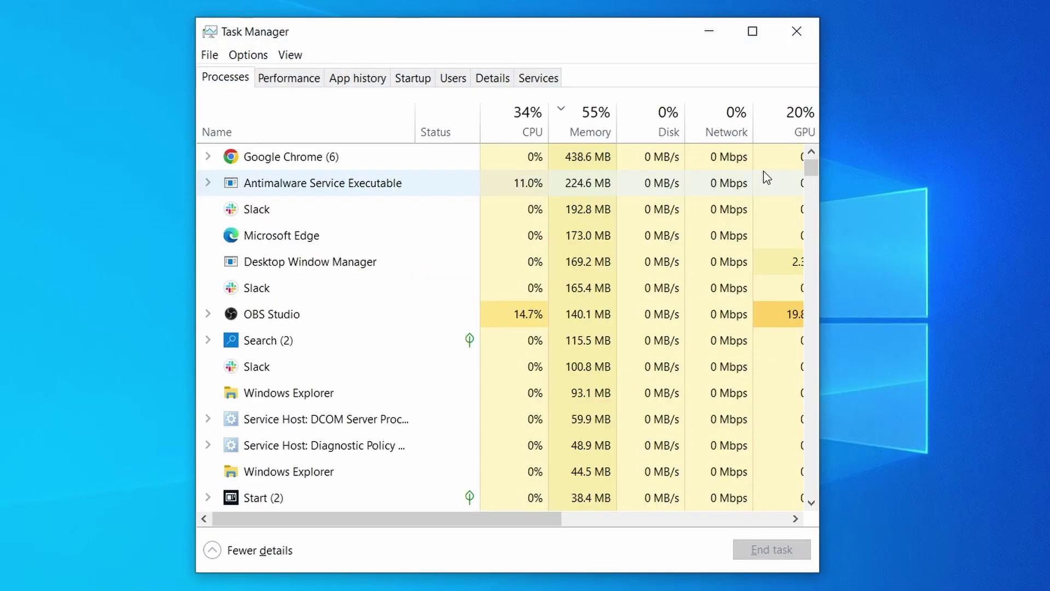
{"action": "left_click", "coordinate": [508, 129]}
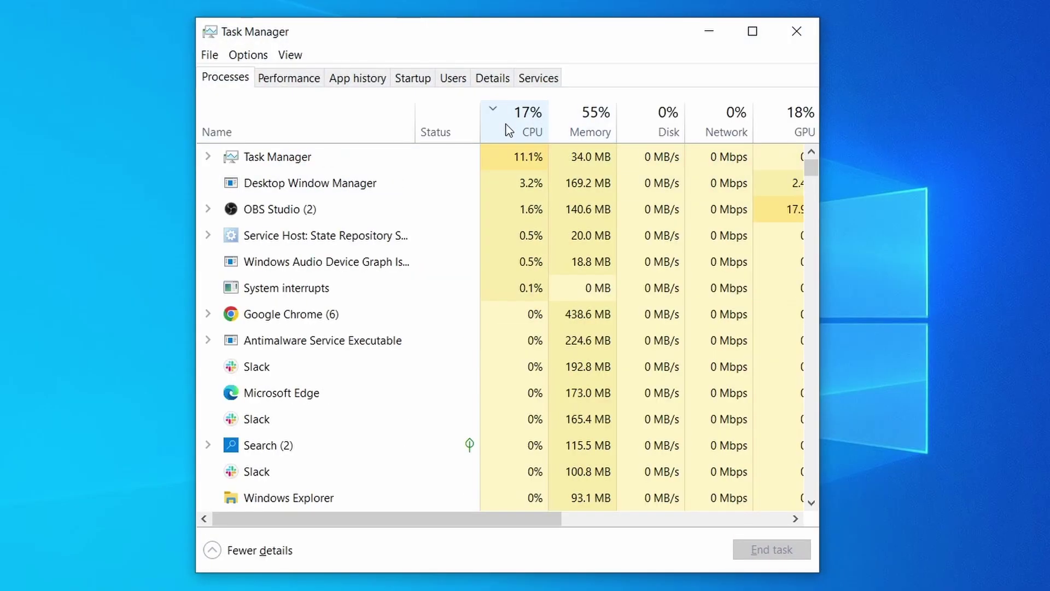
{"action": "left_click", "coordinate": [596, 119]}
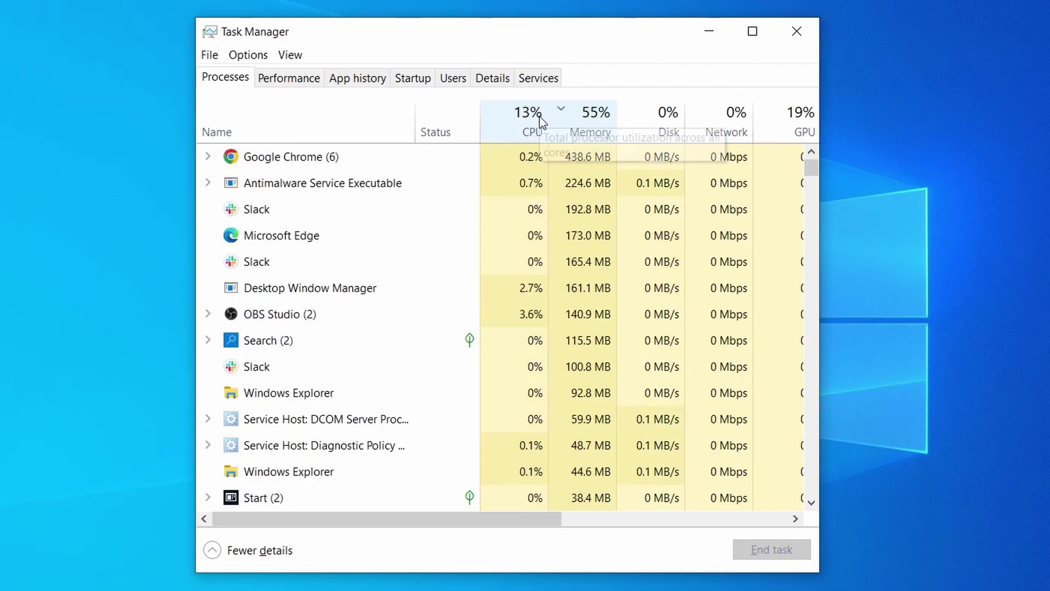
{"action": "scroll", "coordinate": [457, 368], "scroll_direction": "down", "scroll_amount": 2}
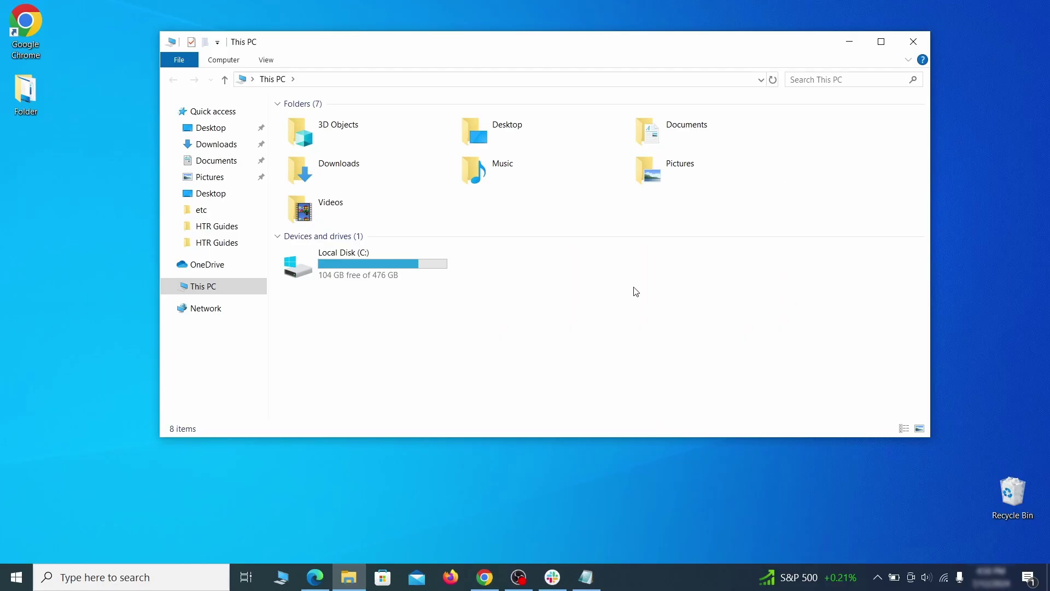
Browse to C:\Users\<user>\AppData\Roaming and select EXAMPLE_SUSPICIOUS_FOLDER.
{"action": "double_click", "coordinate": [436, 274]}
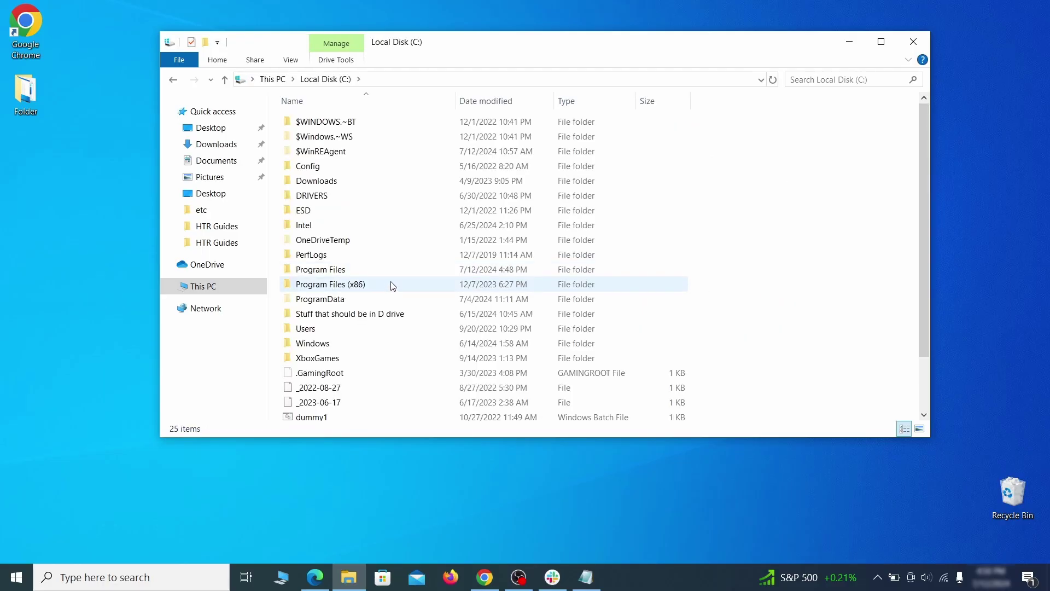
{"action": "double_click", "coordinate": [335, 331]}
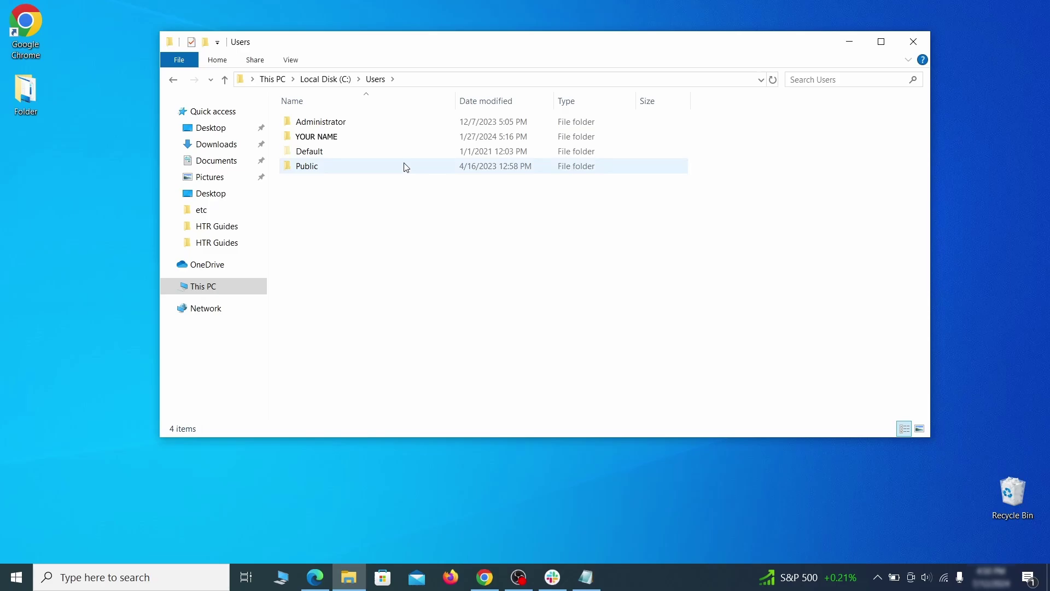
{"action": "double_click", "coordinate": [441, 137]}
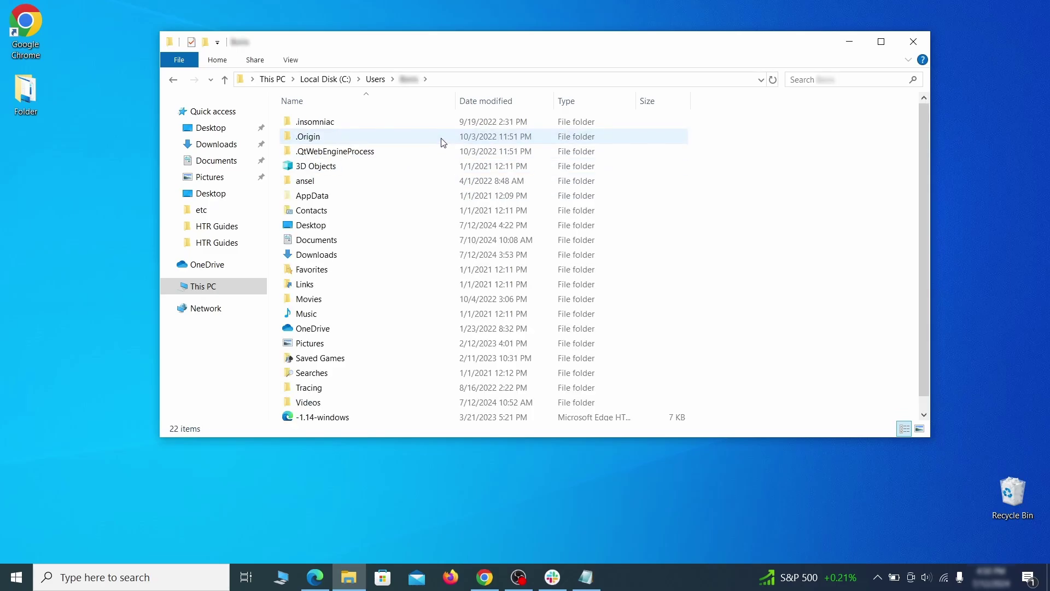
{"action": "double_click", "coordinate": [434, 197]}
{"action": "double_click", "coordinate": [431, 152]}
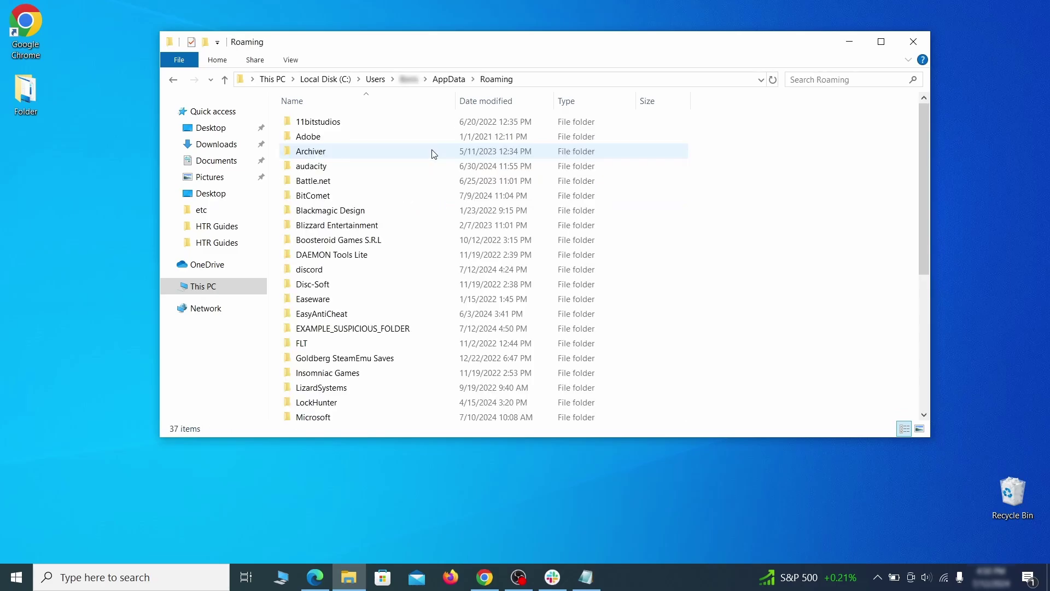
{"action": "scroll", "coordinate": [425, 181], "scroll_direction": "down", "scroll_amount": 1}
{"action": "scroll", "coordinate": [422, 195], "scroll_direction": "down", "scroll_amount": 1}
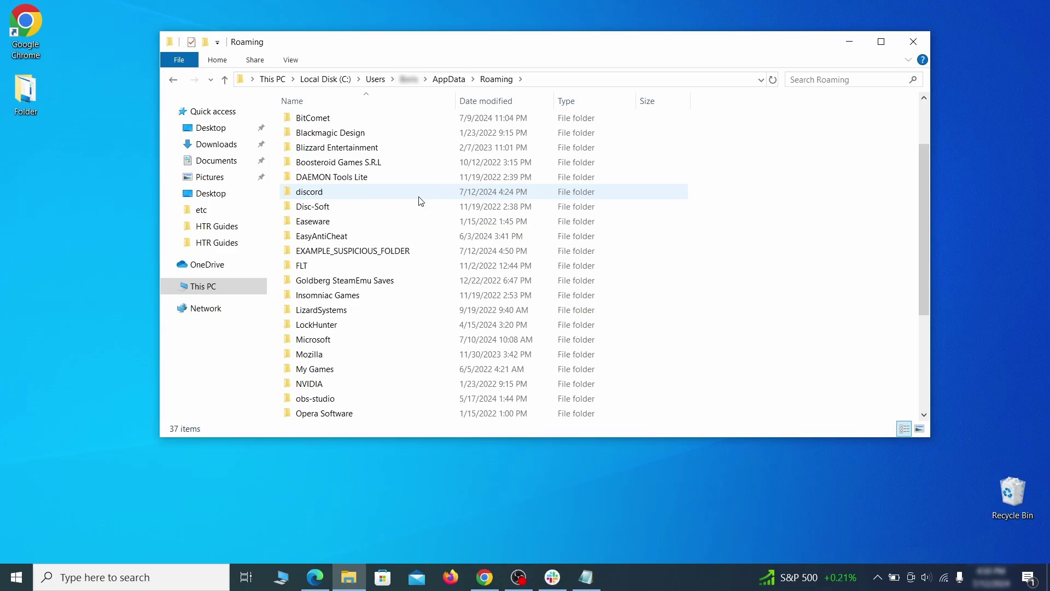
{"action": "left_click", "coordinate": [429, 251]}
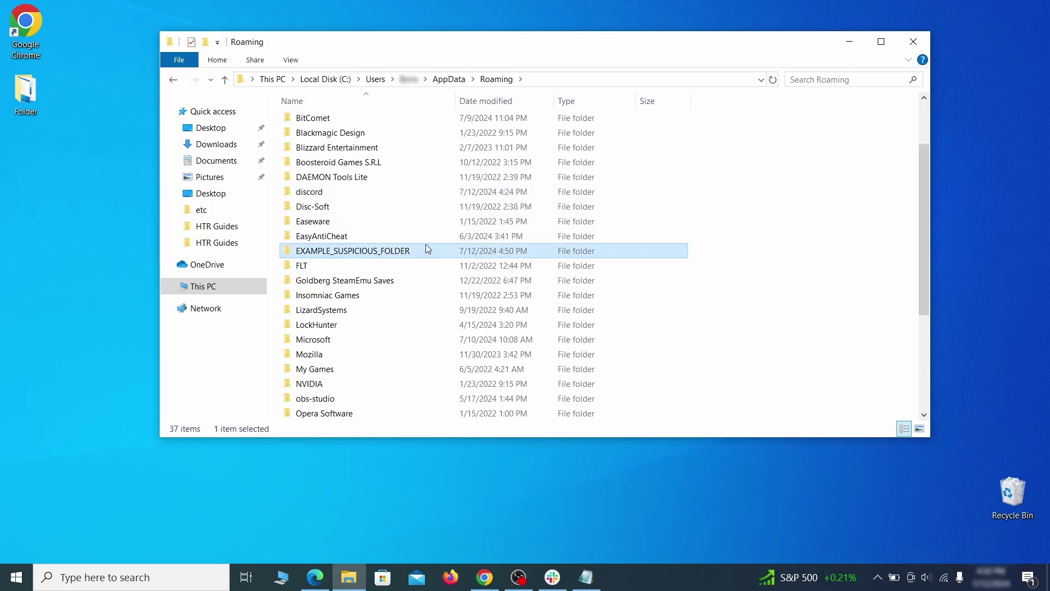
Delete the in-use EXAMPLE_SUSPICIOUS_FOLDER using LockHunter's Delete It! and confirm.
{"action": "right_click", "coordinate": [469, 253]}
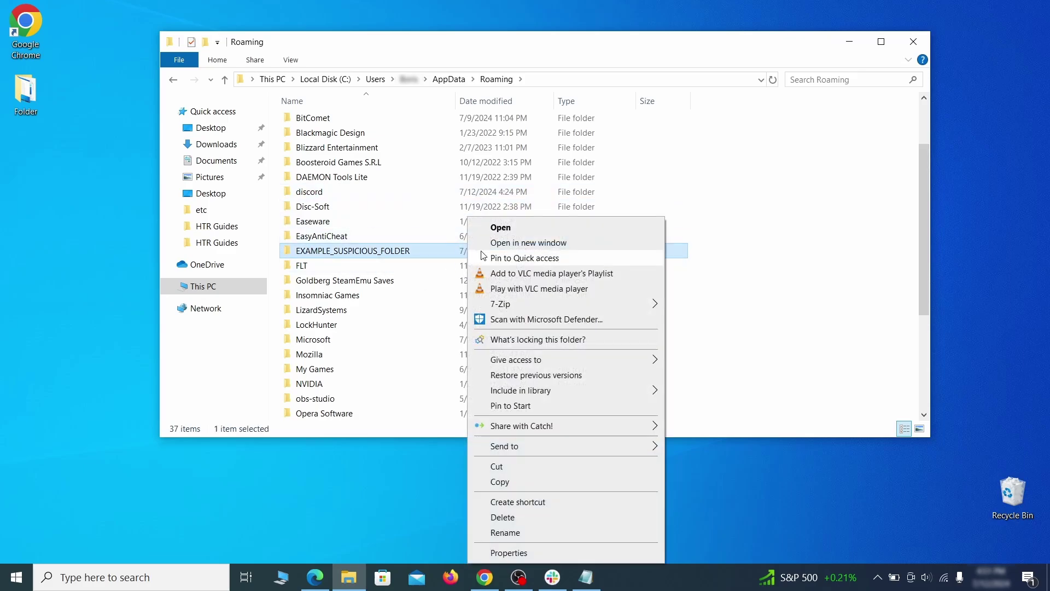
{"action": "left_click", "coordinate": [520, 522]}
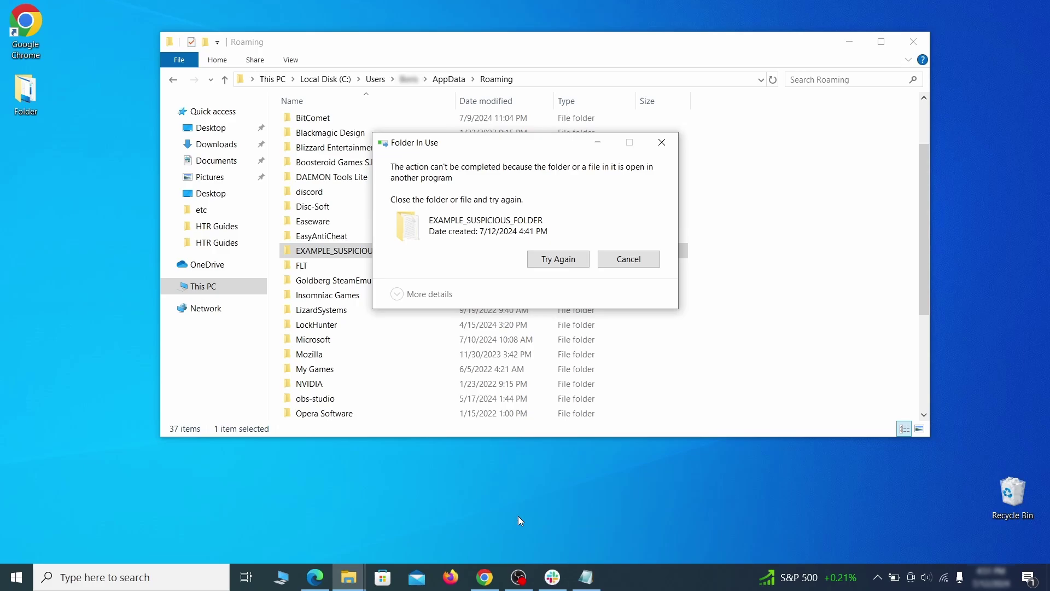
{"action": "left_click", "coordinate": [628, 259]}
{"action": "right_click", "coordinate": [446, 251]}
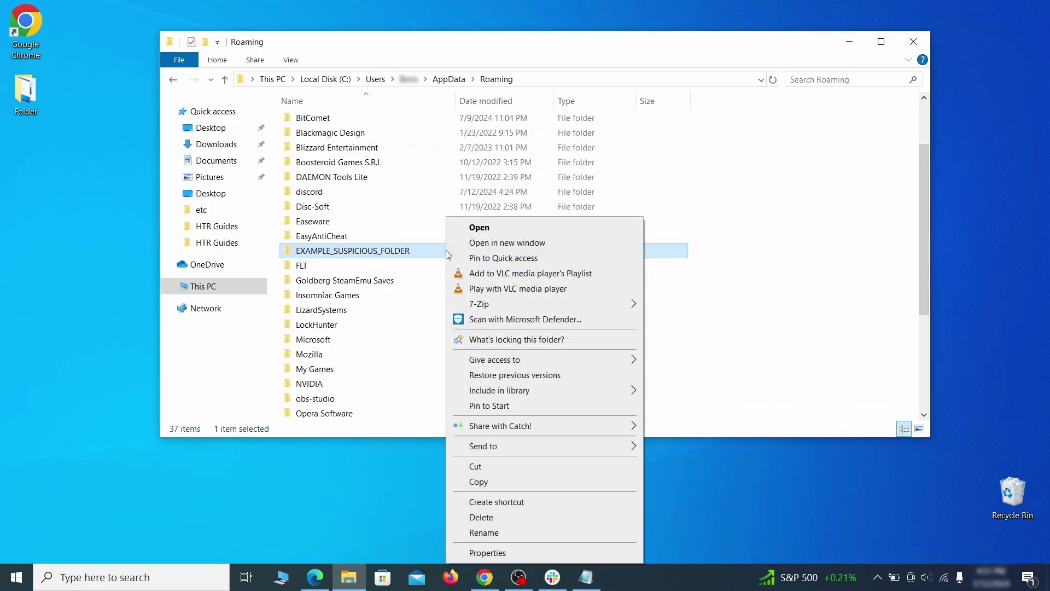
{"action": "left_click", "coordinate": [492, 341]}
{"action": "left_click", "coordinate": [472, 141]}
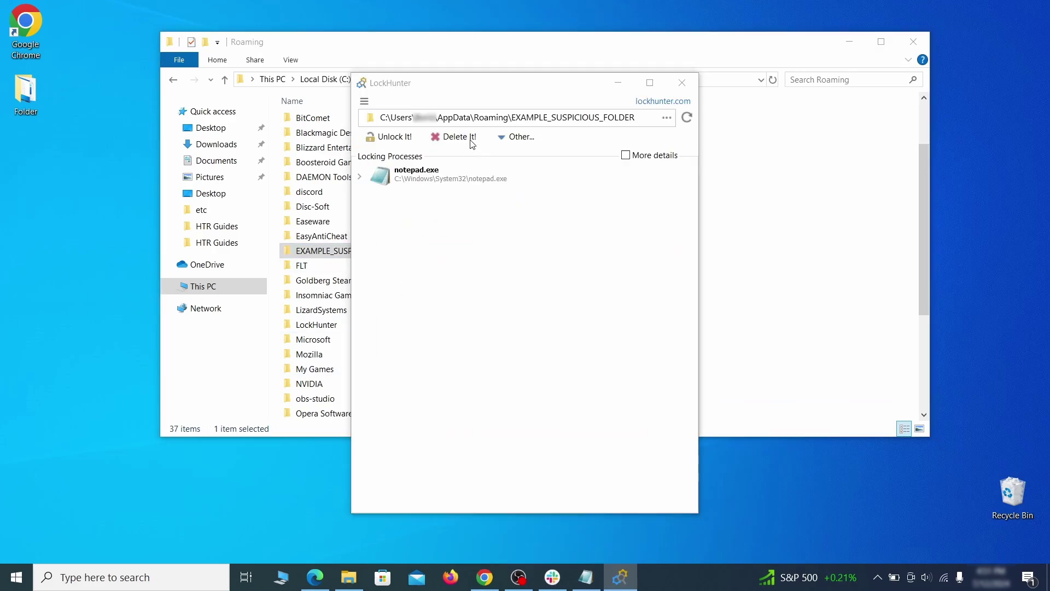
{"action": "left_click", "coordinate": [571, 343]}
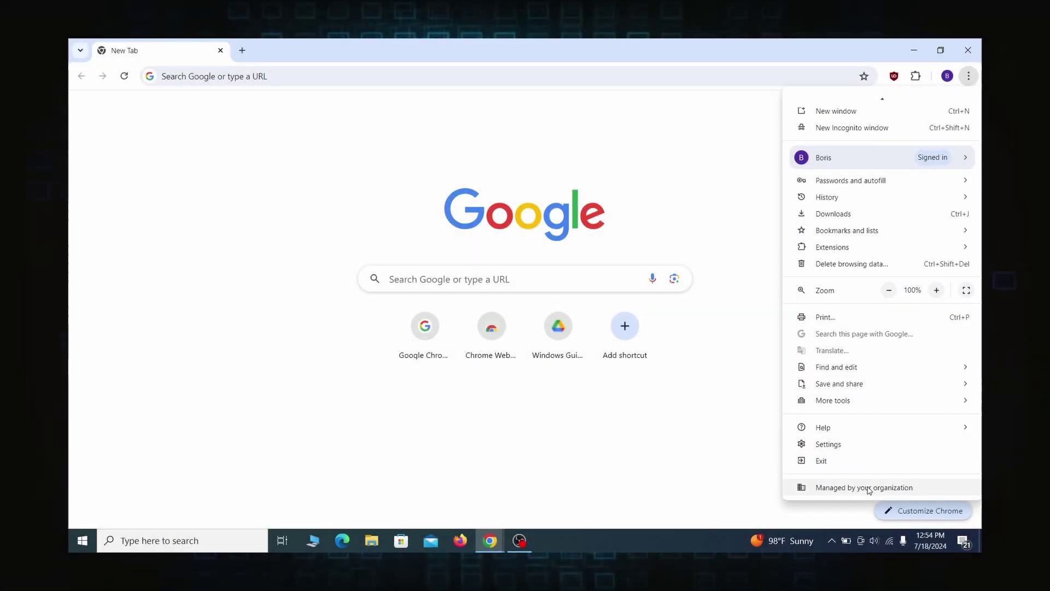
Open Chrome's 'Managed by your organization' page.
{"action": "left_click", "coordinate": [878, 486]}
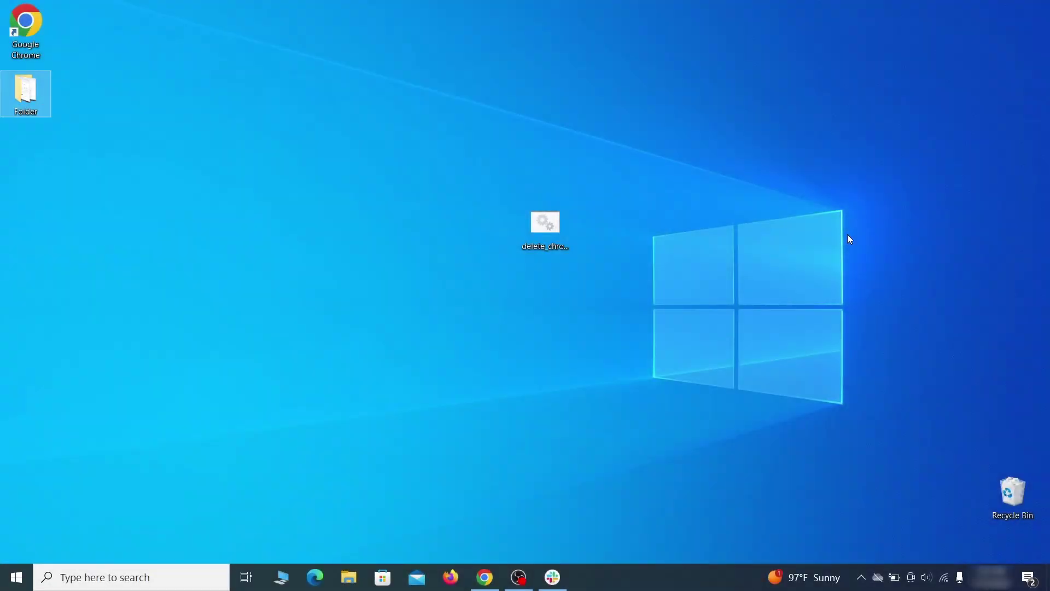
Launch Local Group Policy Editor and expand Computer Configuration > Administrative Templates.
{"action": "type", "text": "edit group policy"}
{"action": "left_click", "coordinate": [141, 205]}
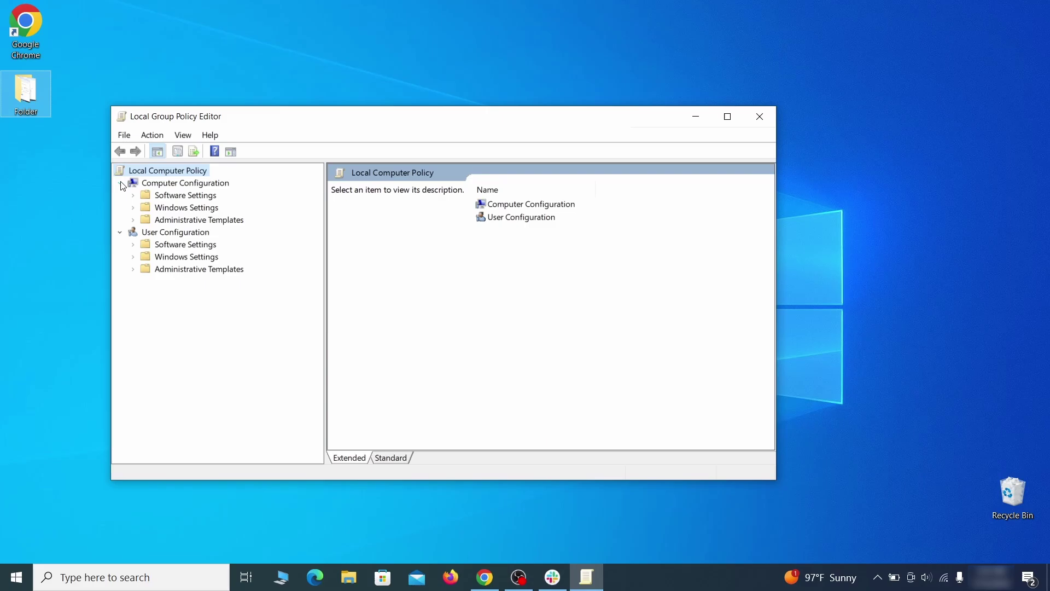
{"action": "left_click", "coordinate": [160, 184]}
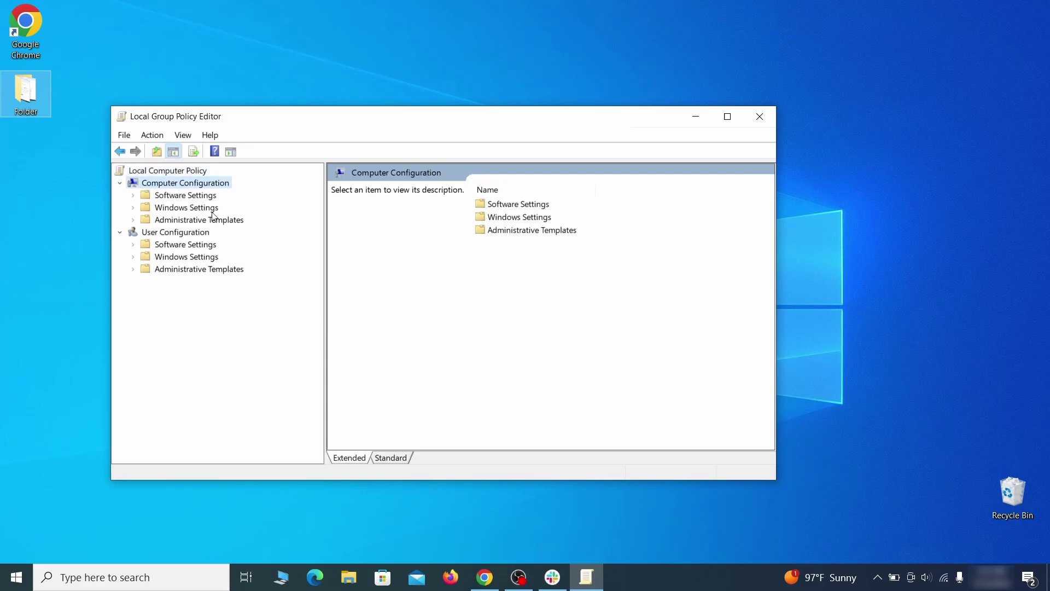
{"action": "left_click", "coordinate": [233, 221]}
Remove the chrome template via Add/Remove Templates and close the list.
{"action": "right_click", "coordinate": [234, 221]}
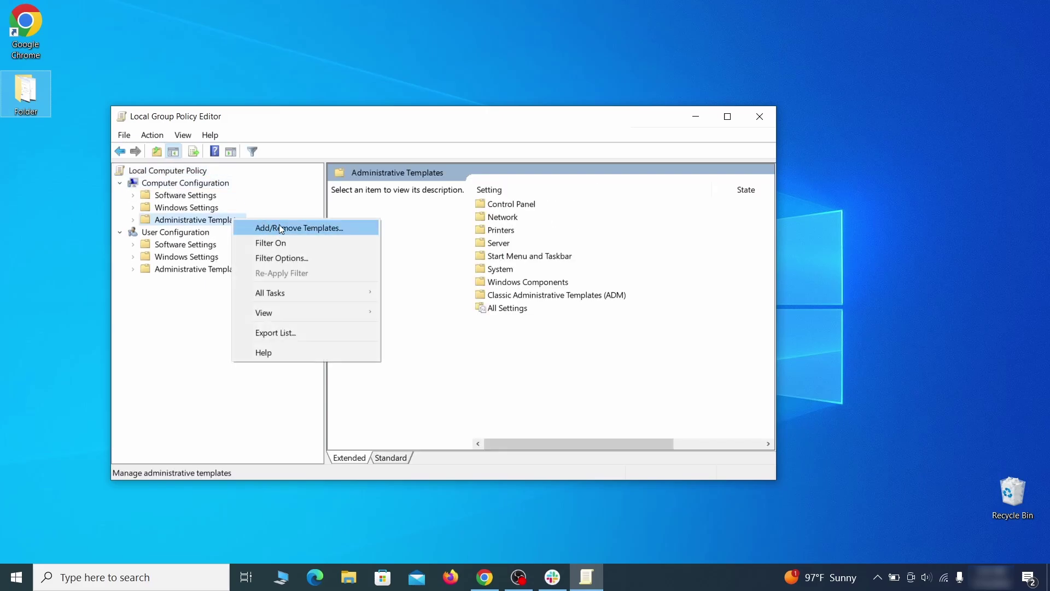
{"action": "left_click", "coordinate": [336, 229]}
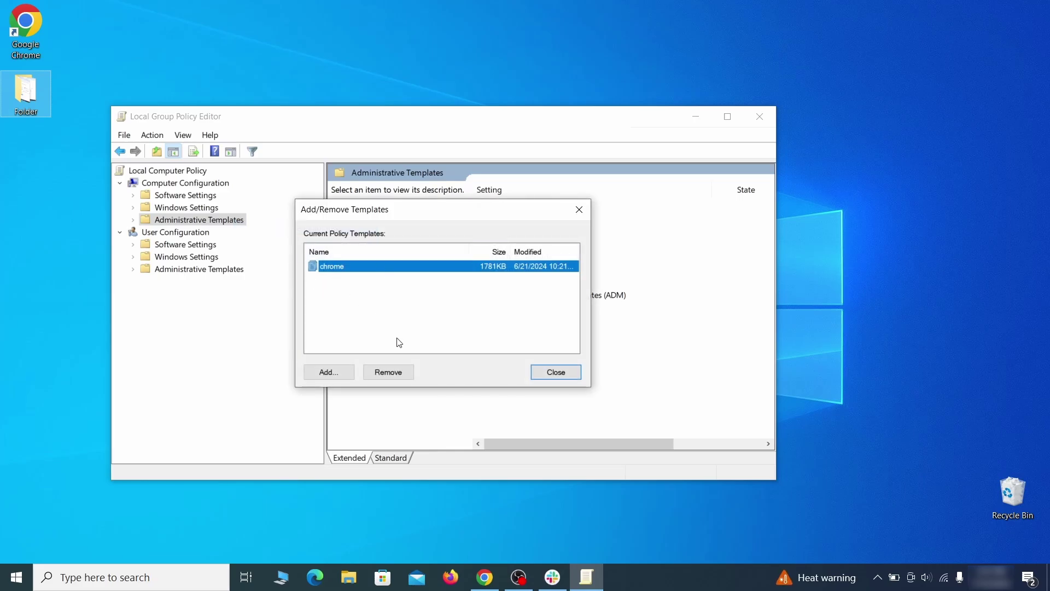
{"action": "left_click", "coordinate": [397, 373]}
{"action": "key", "text": "Escape"}
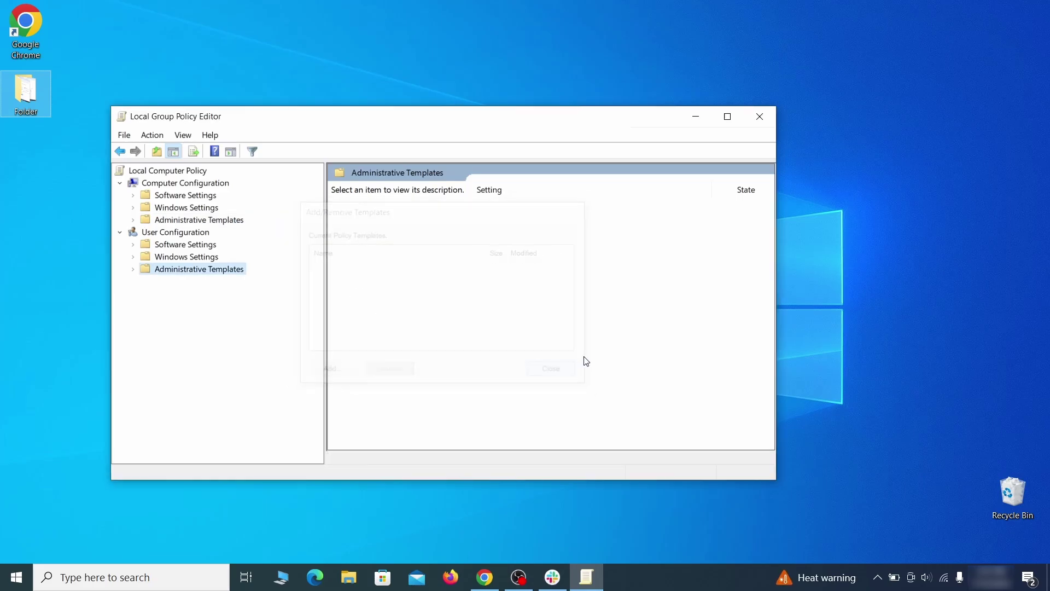
Close the policy editor and restart Windows from the Start menu's power options.
{"action": "left_click", "coordinate": [760, 116]}
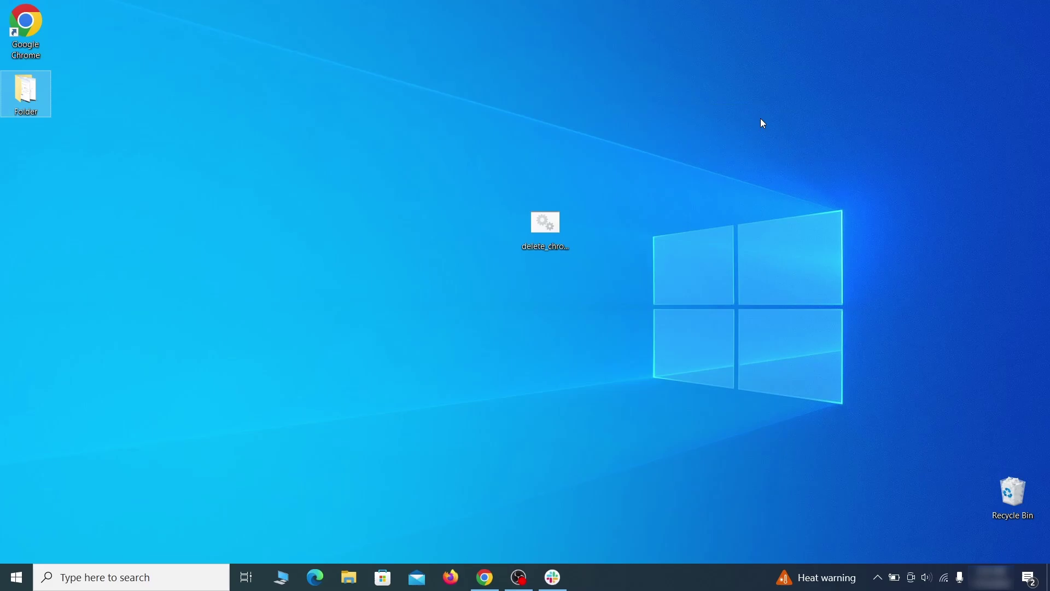
{"action": "left_click", "coordinate": [17, 577]}
{"action": "left_click", "coordinate": [16, 546]}
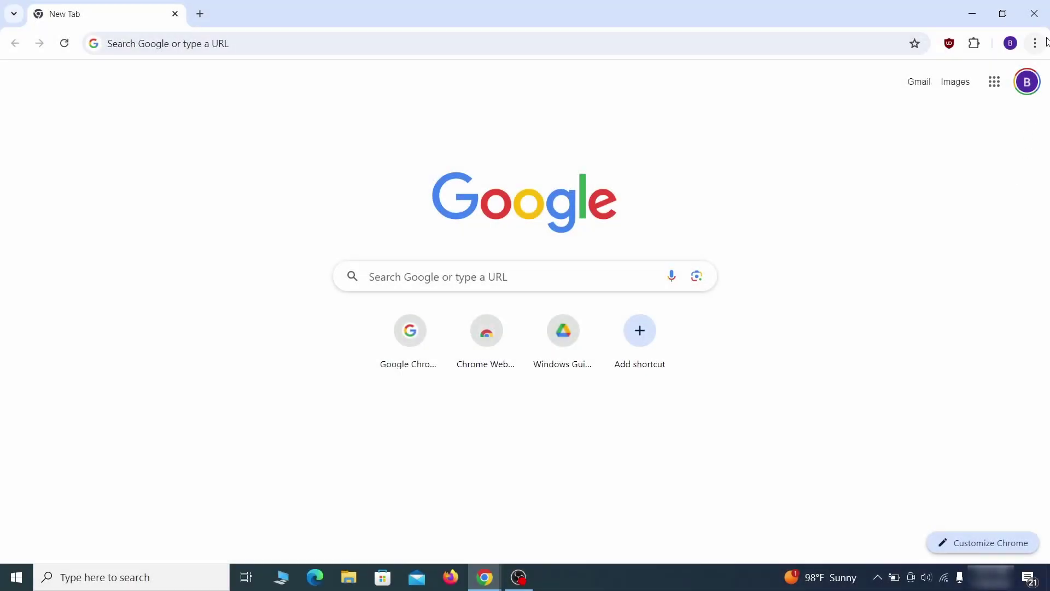
{"action": "left_click", "coordinate": [1035, 44]}
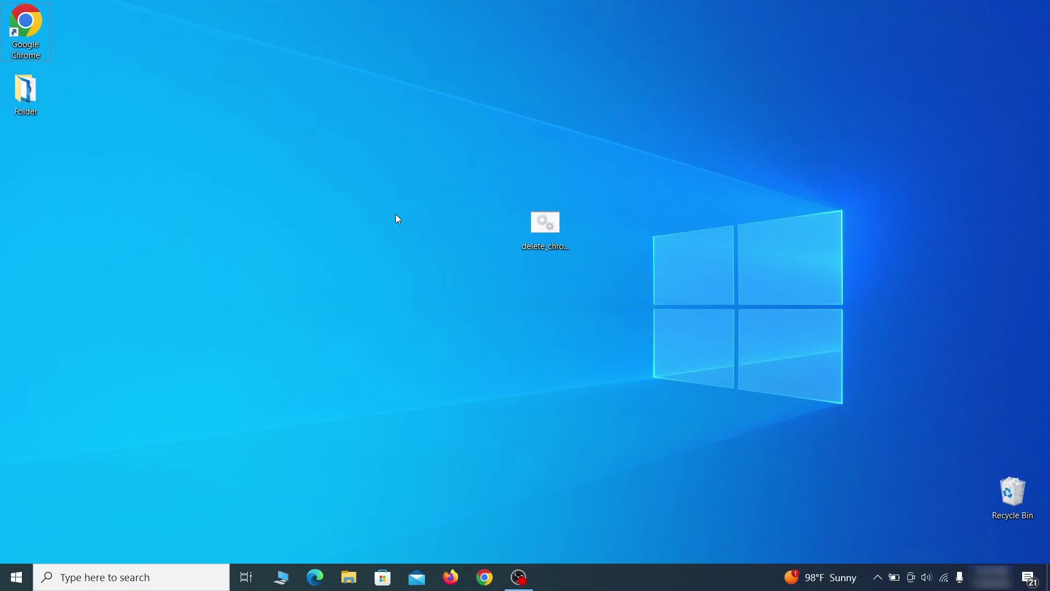
Launch Registry Editor and expand BCD00000000 > Objects > {b2721d73…} > Elements.
{"action": "key", "text": "super"}
{"action": "type", "text": "reg"}
{"action": "key", "text": "Return"}
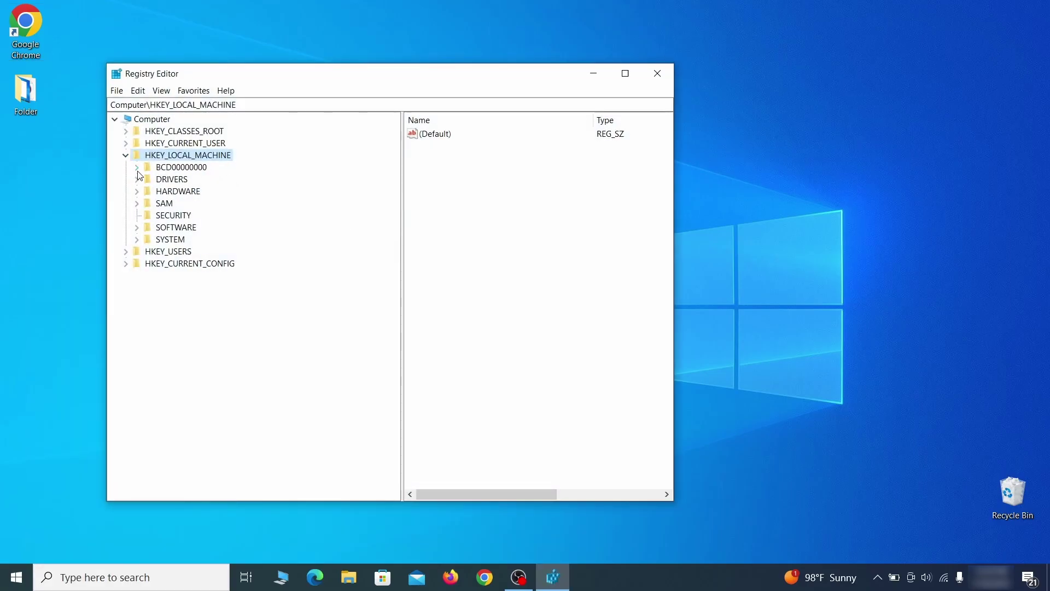
{"action": "left_click", "coordinate": [136, 166]}
{"action": "left_click", "coordinate": [147, 191]}
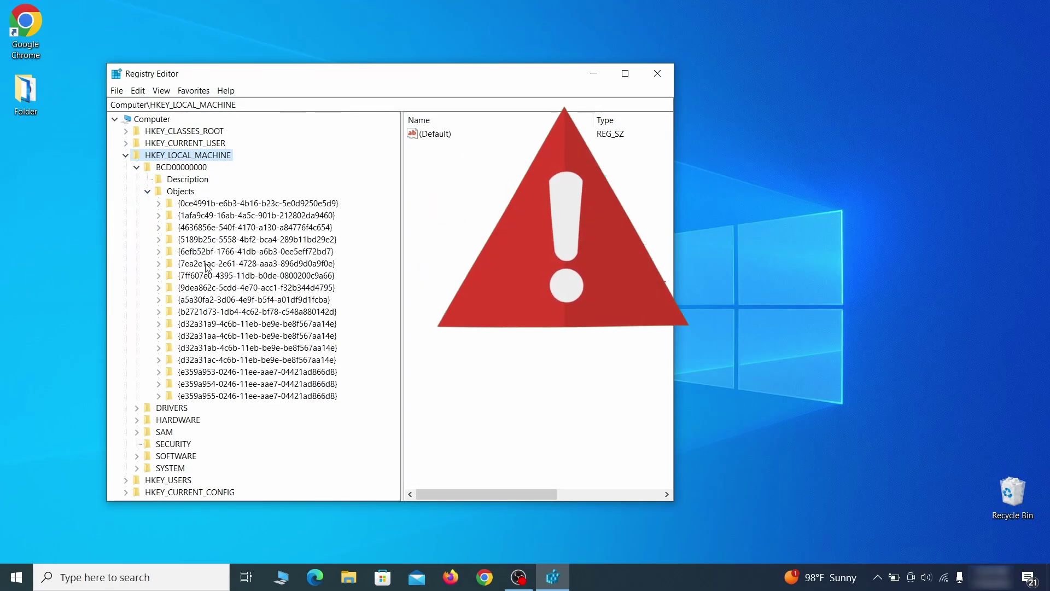
{"action": "left_click", "coordinate": [158, 311]}
{"action": "left_click", "coordinate": [170, 335]}
Select key 12000004 and start deleting it, but cancel to keep the key.
{"action": "left_click", "coordinate": [217, 371]}
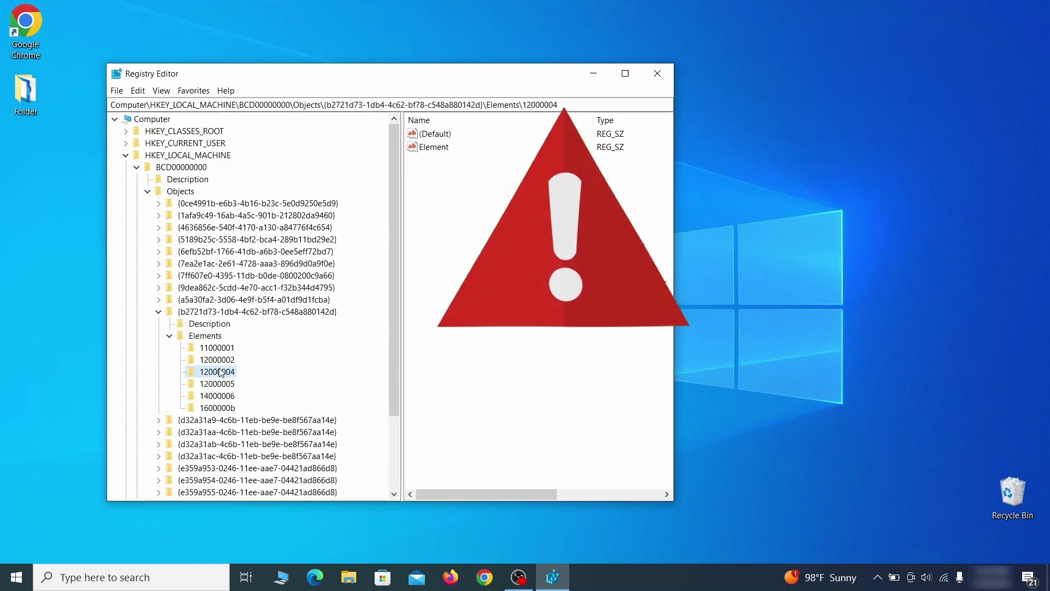
{"action": "right_click", "coordinate": [220, 372]}
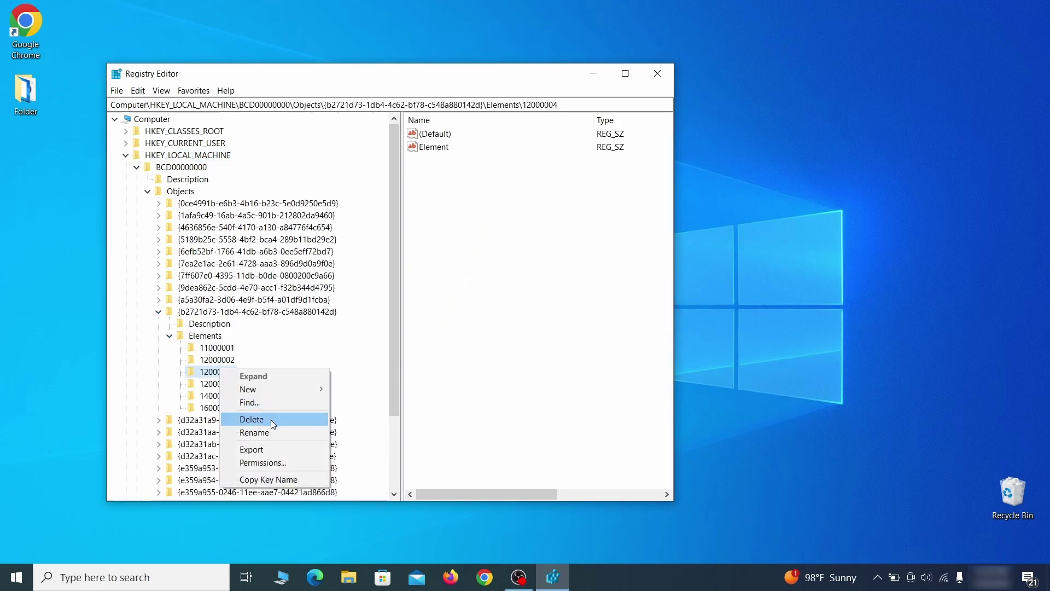
{"action": "left_click", "coordinate": [271, 418]}
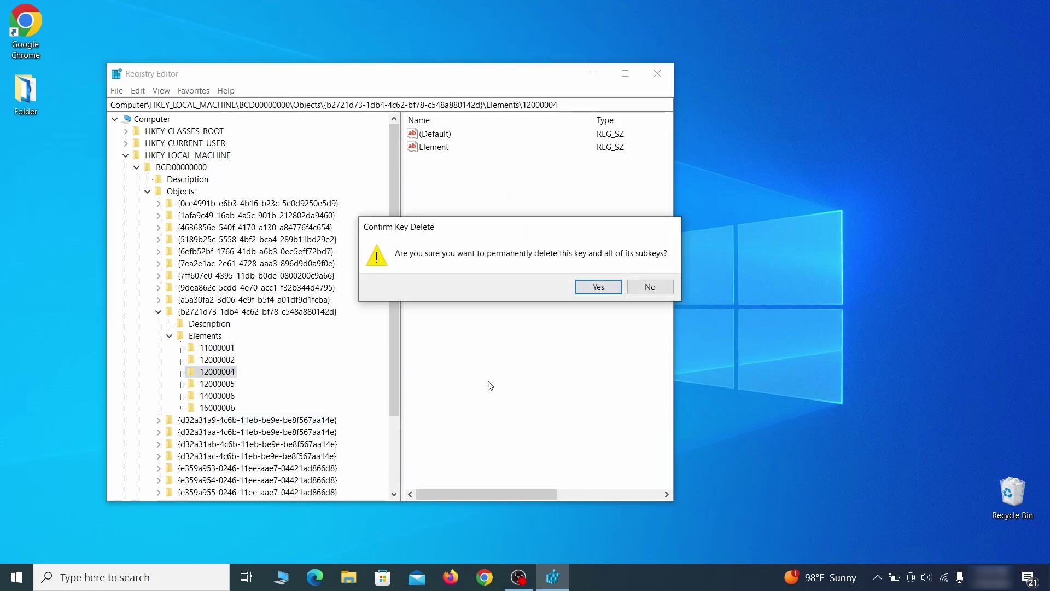
{"action": "left_click", "coordinate": [663, 294]}
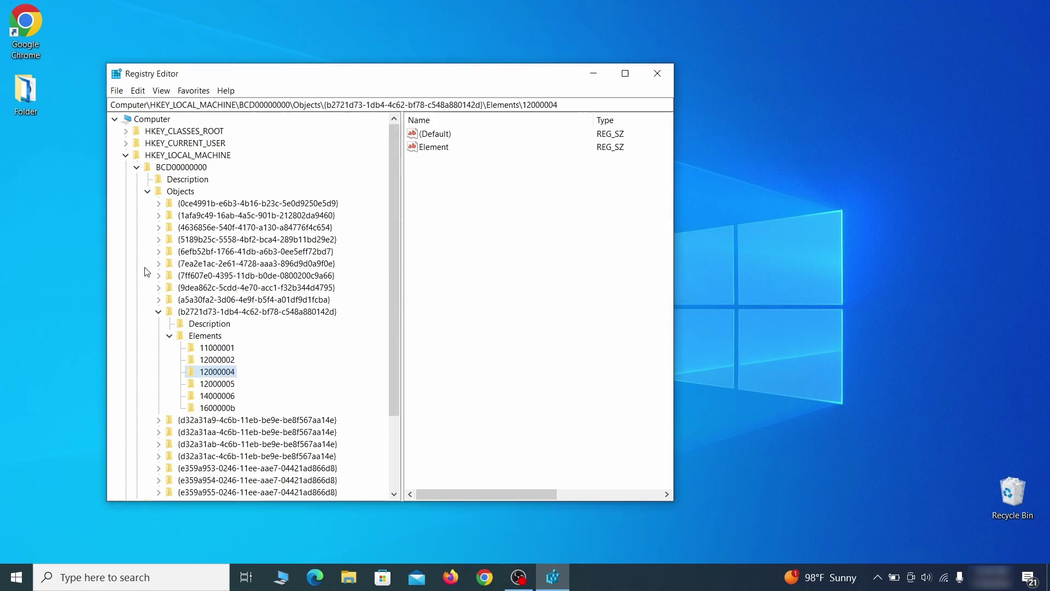
Export a registry backup named Registry Backup 1 to the desktop, then open the Import window.
{"action": "scroll", "coordinate": [146, 272], "scroll_direction": "down", "scroll_amount": 3}
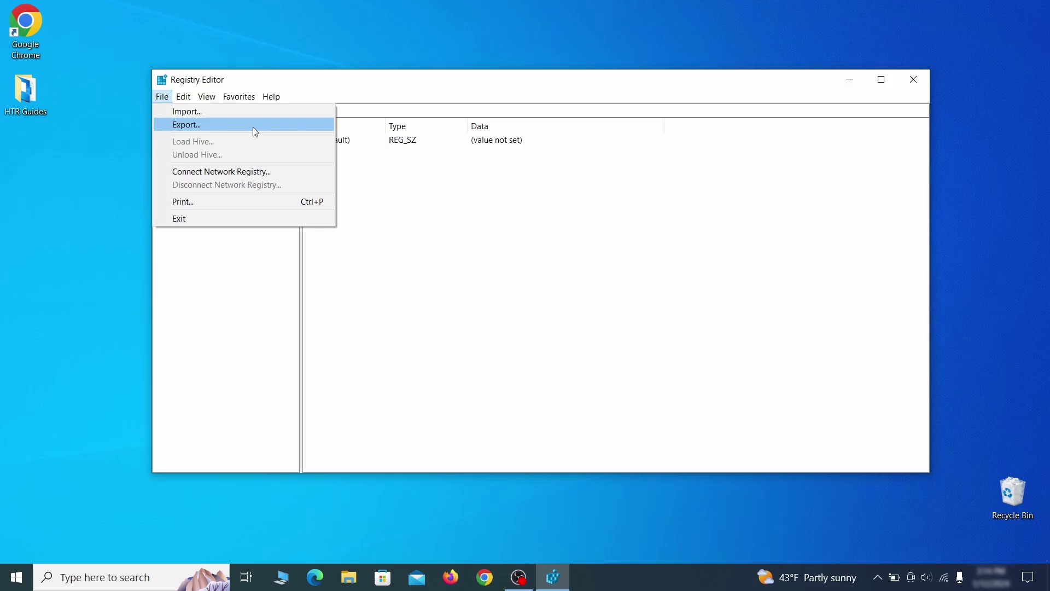
{"action": "left_click", "coordinate": [254, 131]}
{"action": "type", "text": "Registry Backup 1"}
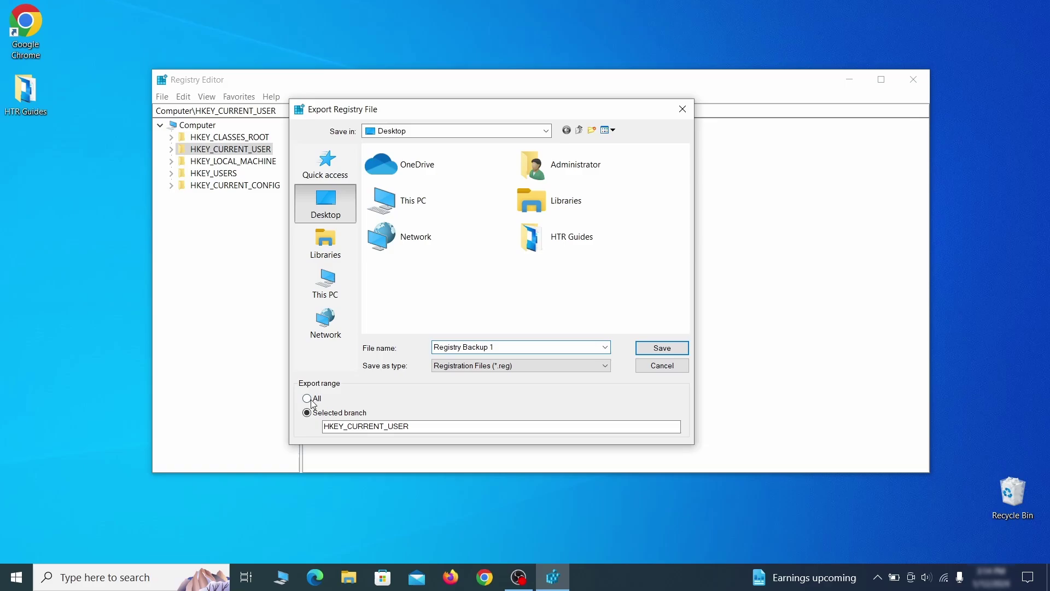
{"action": "key", "text": "Return"}
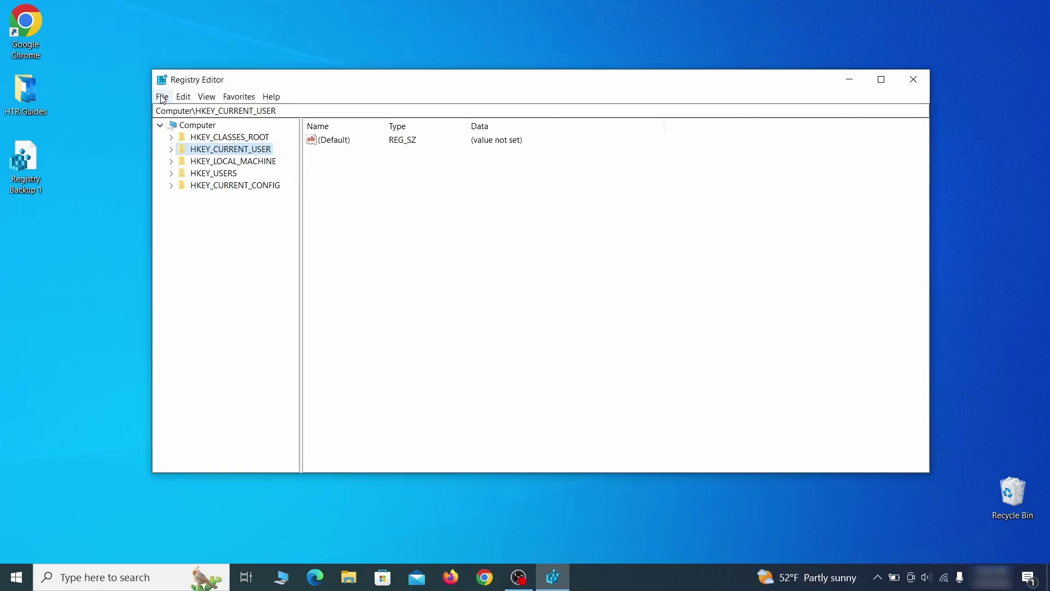
{"action": "left_click", "coordinate": [163, 97]}
{"action": "left_click", "coordinate": [230, 117]}
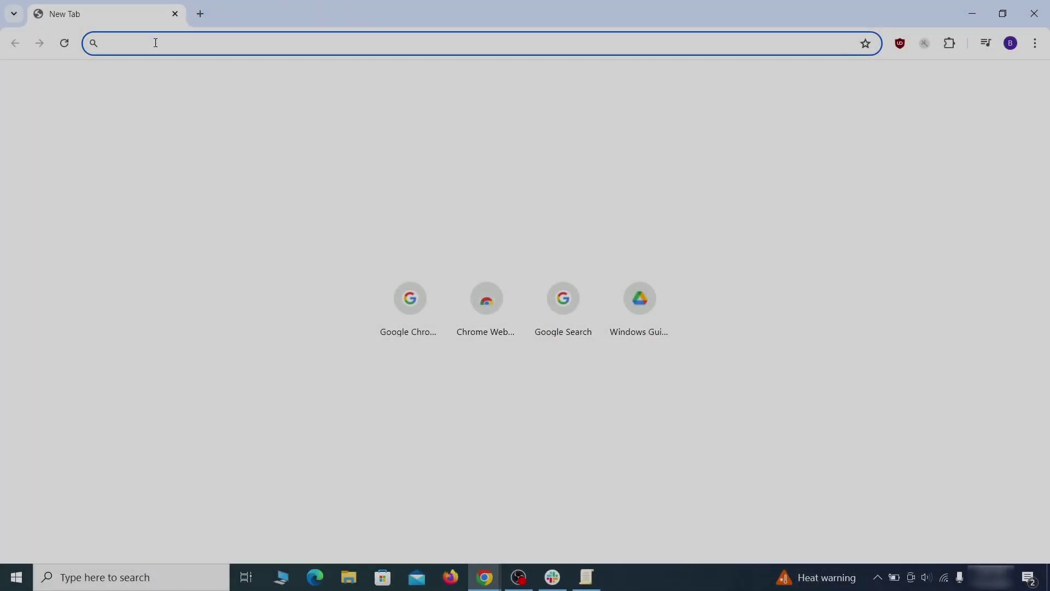
On chrome://policy, copy the HomepageLocation value sdovheoncoighvoienoibnasd and paste it into Notepad.
{"action": "type", "text": "coigh"}
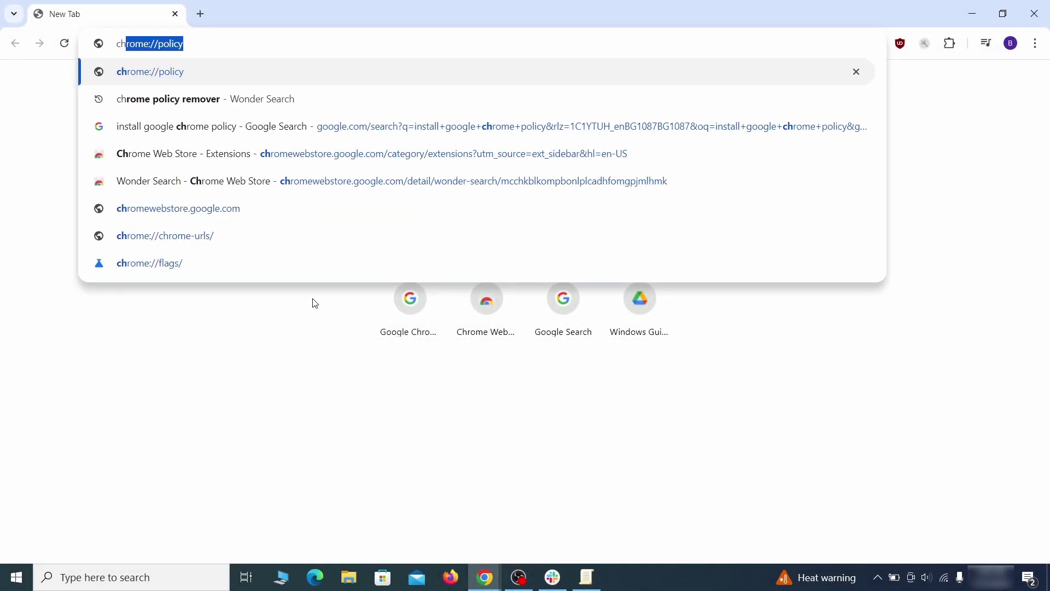
{"action": "key", "text": "Return"}
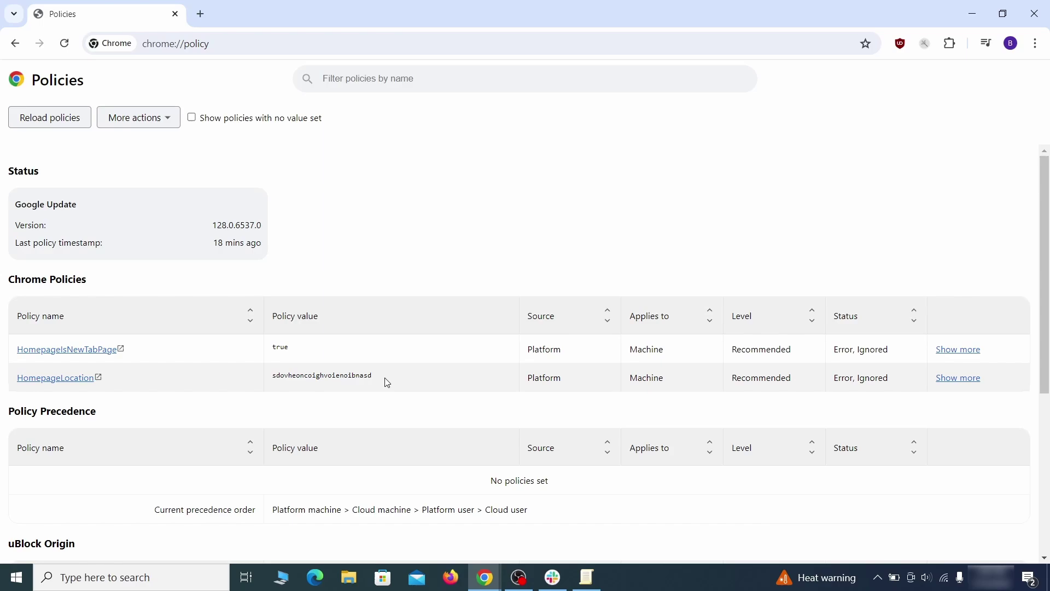
{"action": "right_click", "coordinate": [291, 377]}
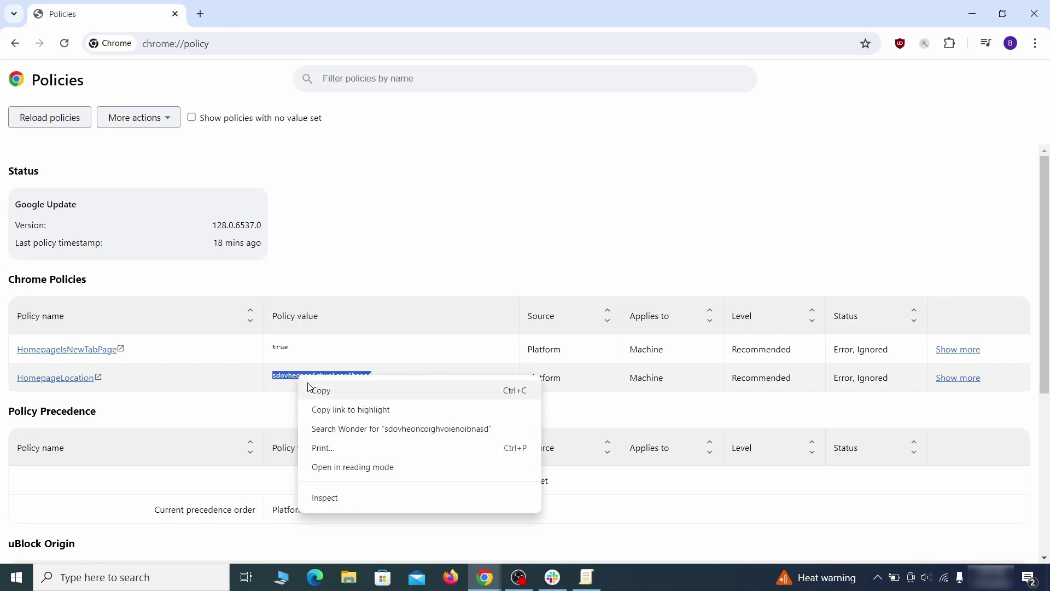
{"action": "left_click", "coordinate": [319, 389]}
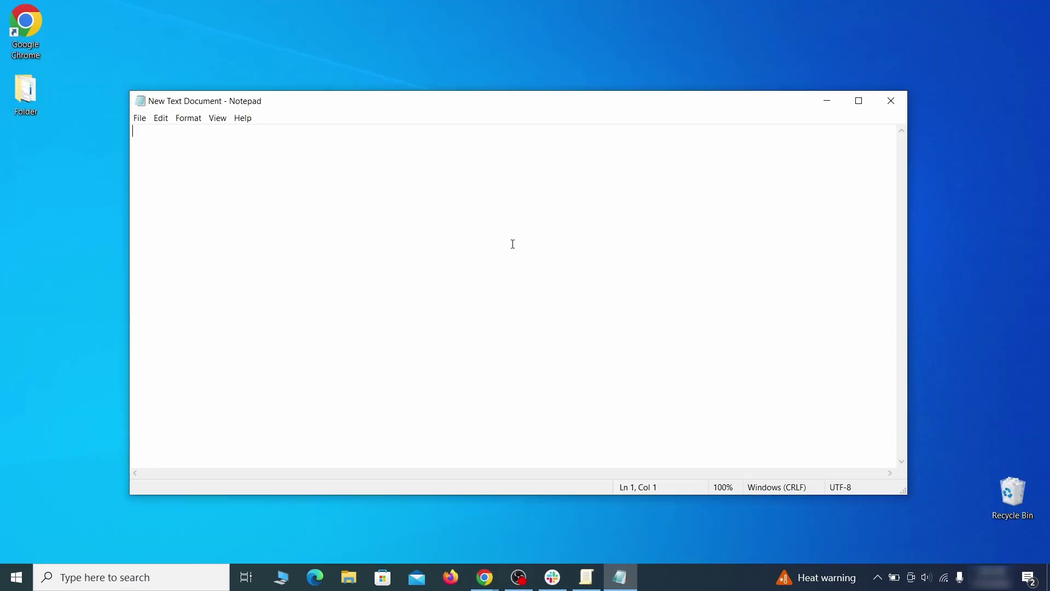
{"action": "right_click", "coordinate": [513, 244]}
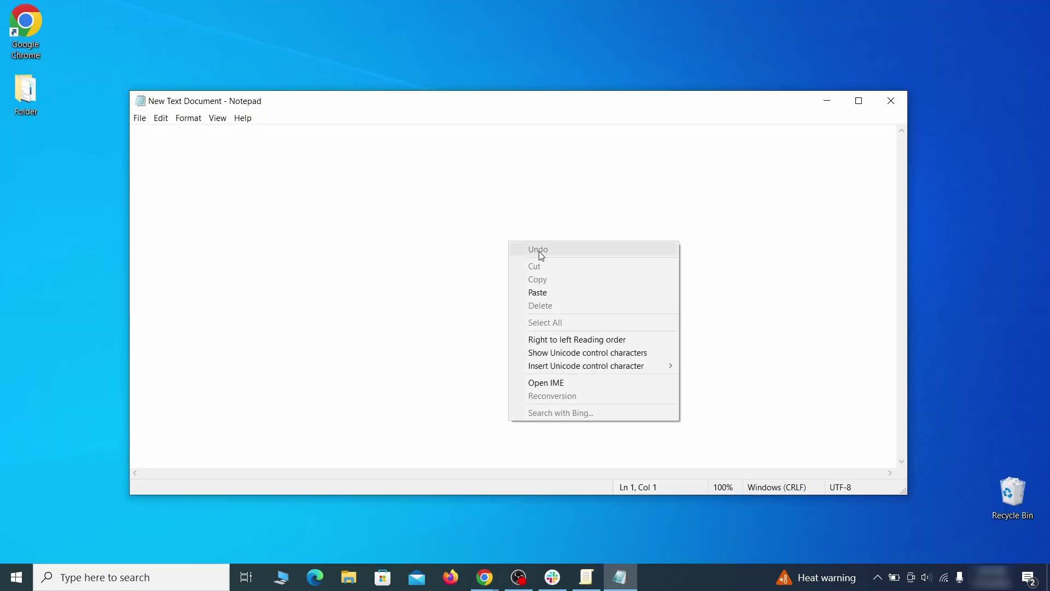
{"action": "left_click", "coordinate": [552, 292]}
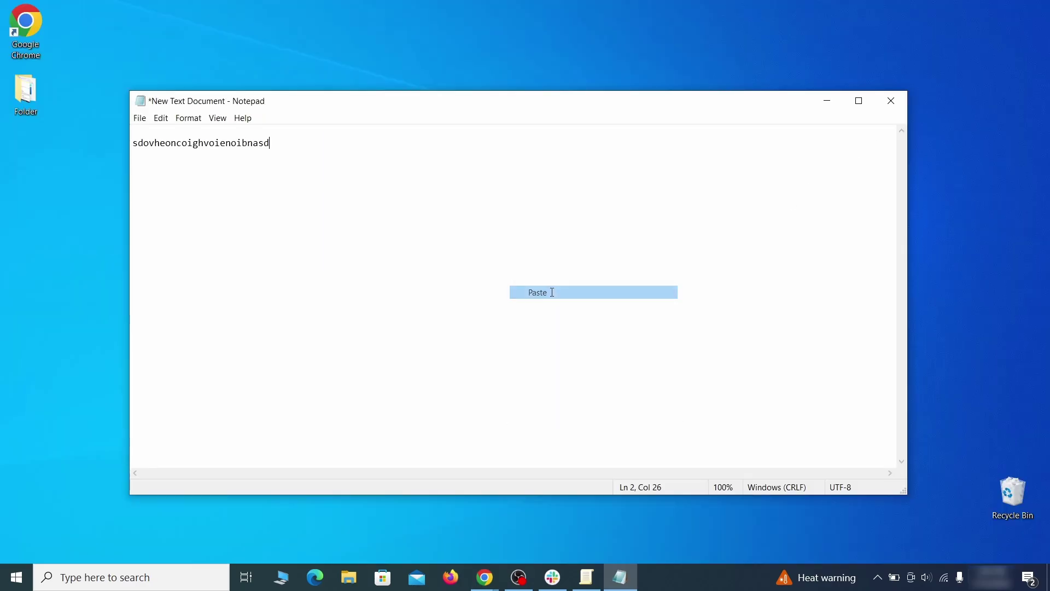
Copy the Wonder Search extension ID from Chrome's extensions page for the Notepad note.
{"action": "left_click", "coordinate": [824, 103]}
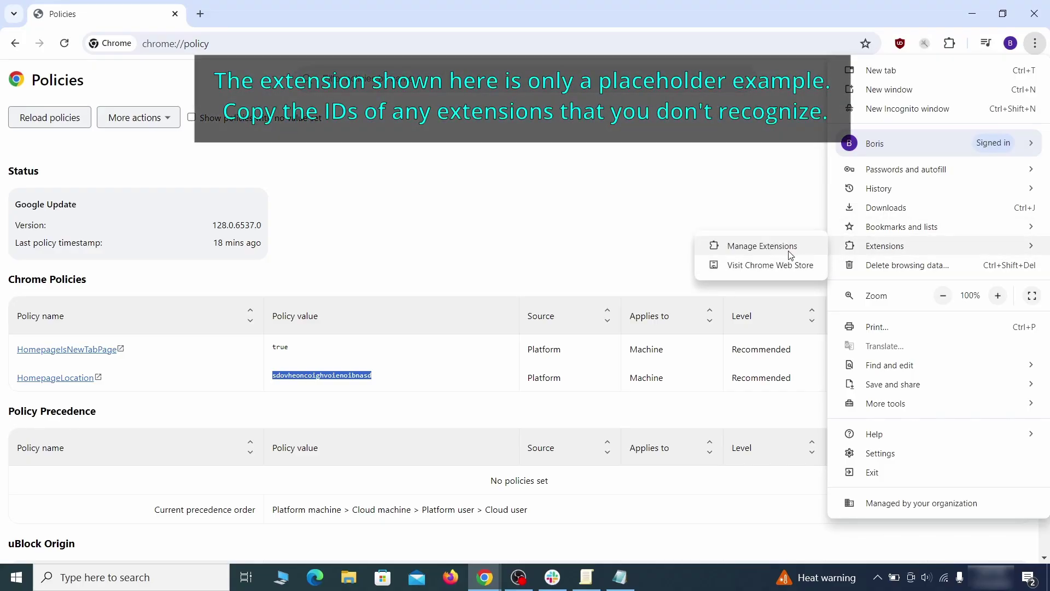
{"action": "left_click", "coordinate": [780, 247]}
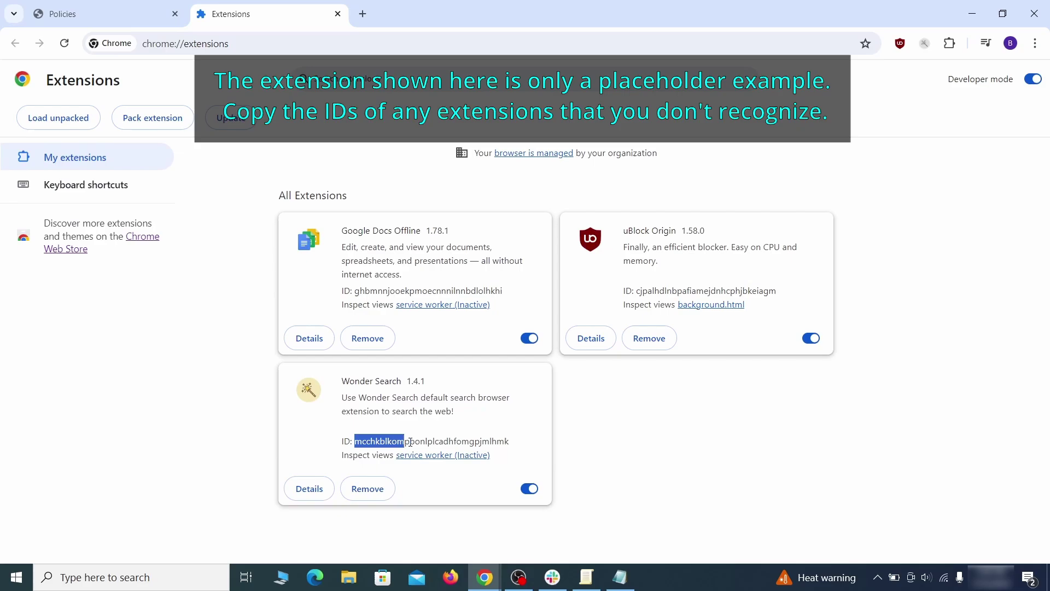
{"action": "right_click", "coordinate": [498, 442]}
{"action": "left_click", "coordinate": [550, 323]}
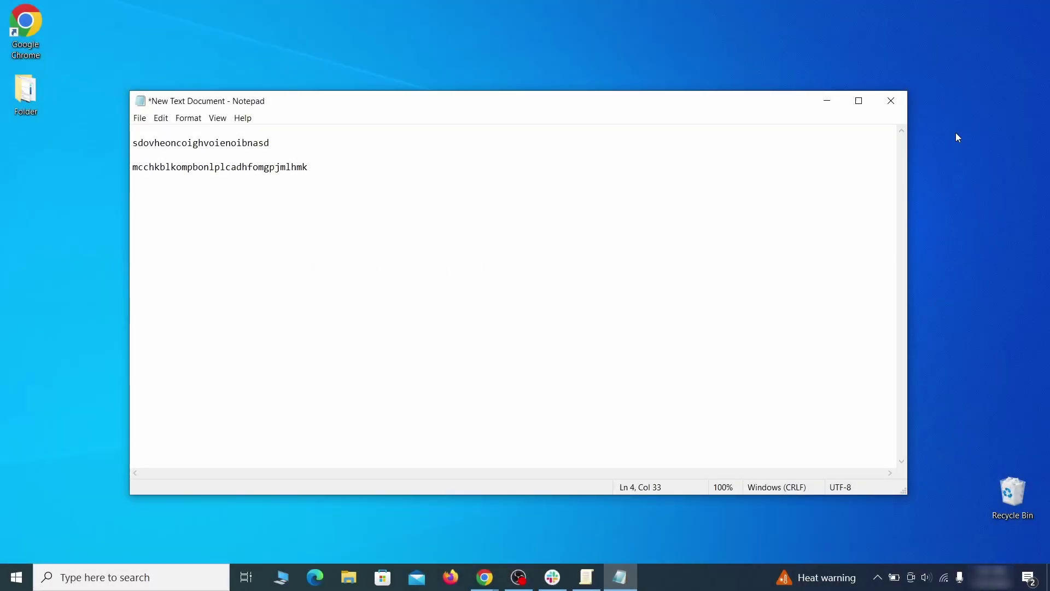
Launch Registry Editor as administrator from Windows search.
{"action": "left_click", "coordinate": [825, 102]}
{"action": "left_click", "coordinate": [14, 580]}
{"action": "type", "text": "regedit"}
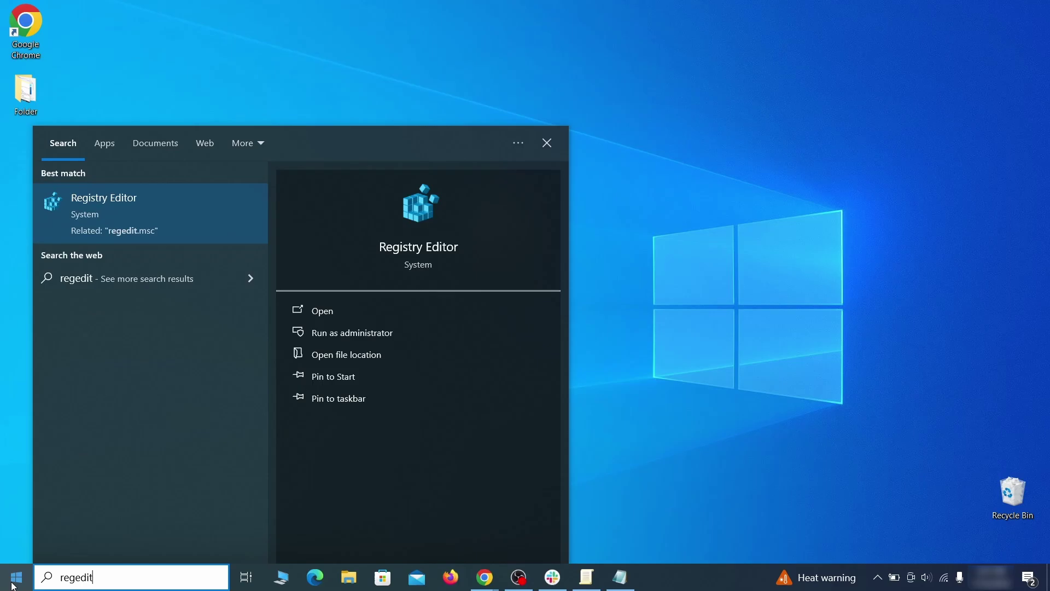
{"action": "right_click", "coordinate": [210, 207]}
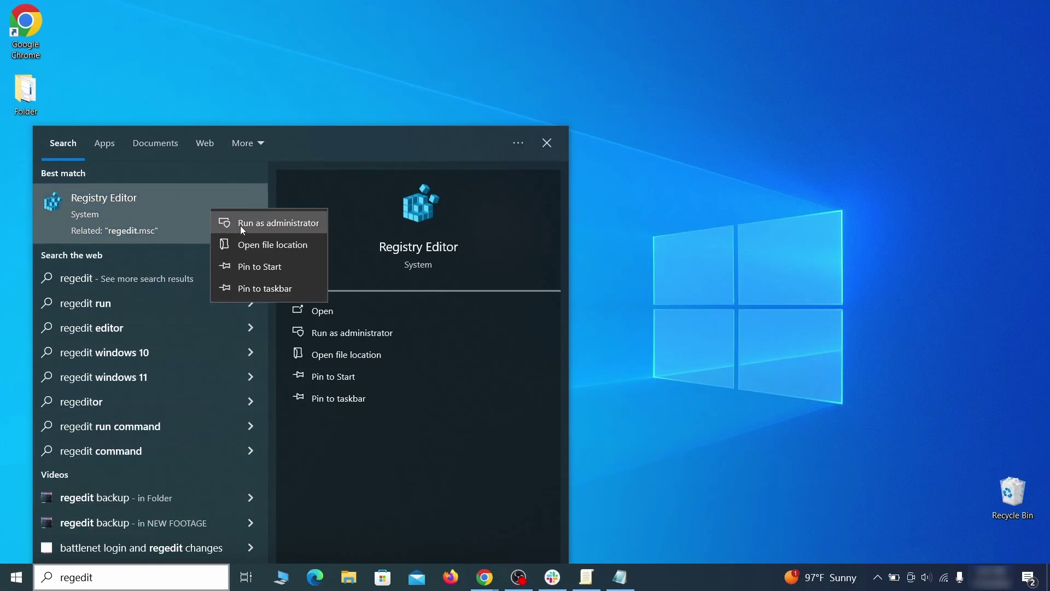
{"action": "left_click", "coordinate": [240, 225]}
Search the registry for the rogue HomepageLocation value copied from the note.
{"action": "key", "text": "ctrl+f"}
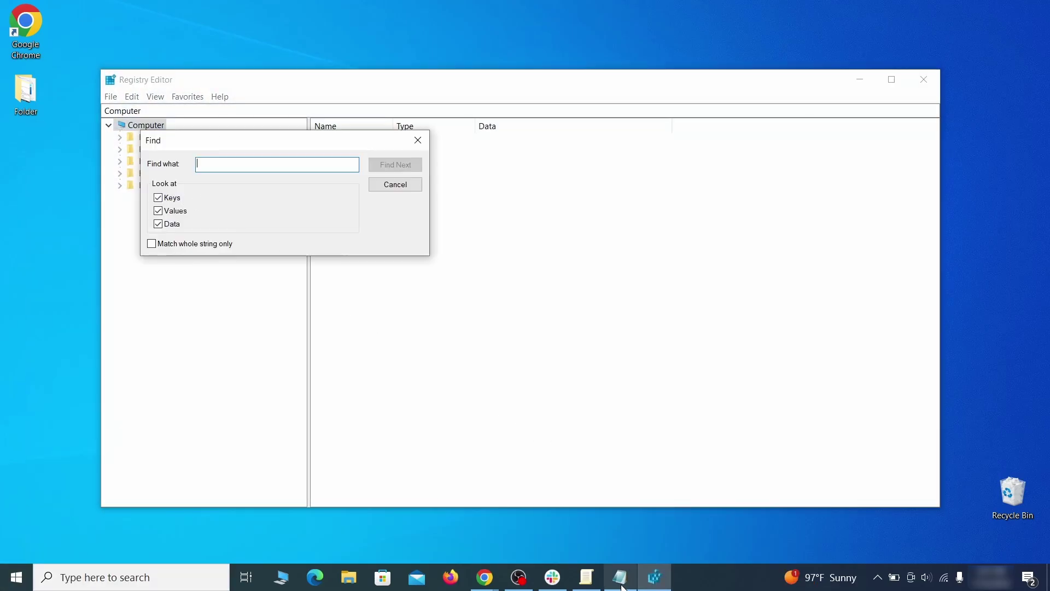
{"action": "left_click", "coordinate": [620, 577]}
{"action": "right_click", "coordinate": [235, 145]}
{"action": "left_click", "coordinate": [261, 185]}
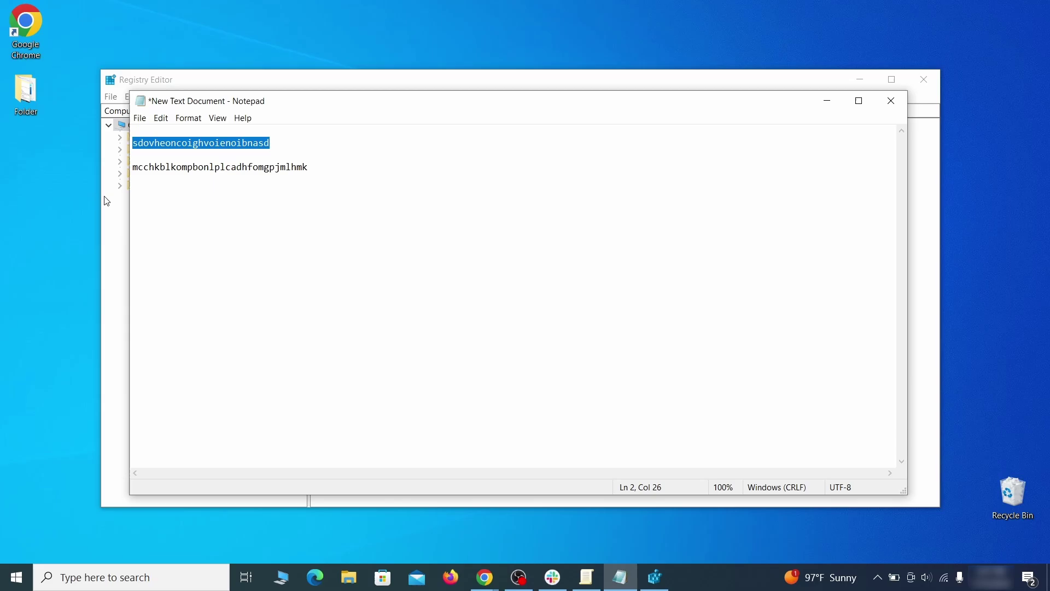
{"action": "left_click", "coordinate": [107, 201]}
{"action": "right_click", "coordinate": [247, 176]}
{"action": "left_click", "coordinate": [277, 224]}
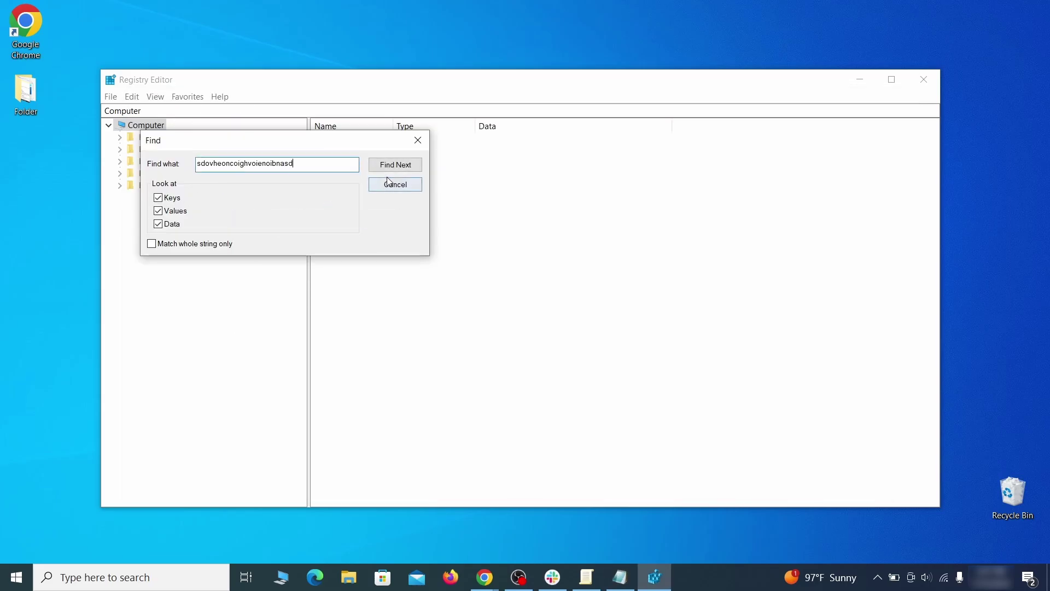
{"action": "left_click", "coordinate": [408, 168]}
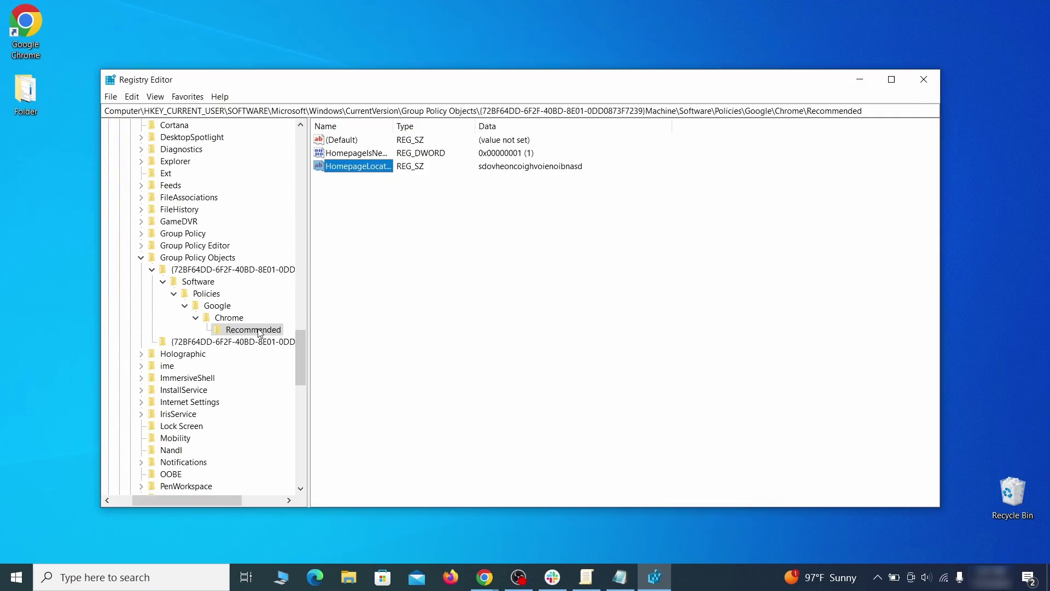
Delete the Chrome Recommended policy key holding the rogue homepage value.
{"action": "right_click", "coordinate": [259, 331]}
{"action": "left_click", "coordinate": [313, 381]}
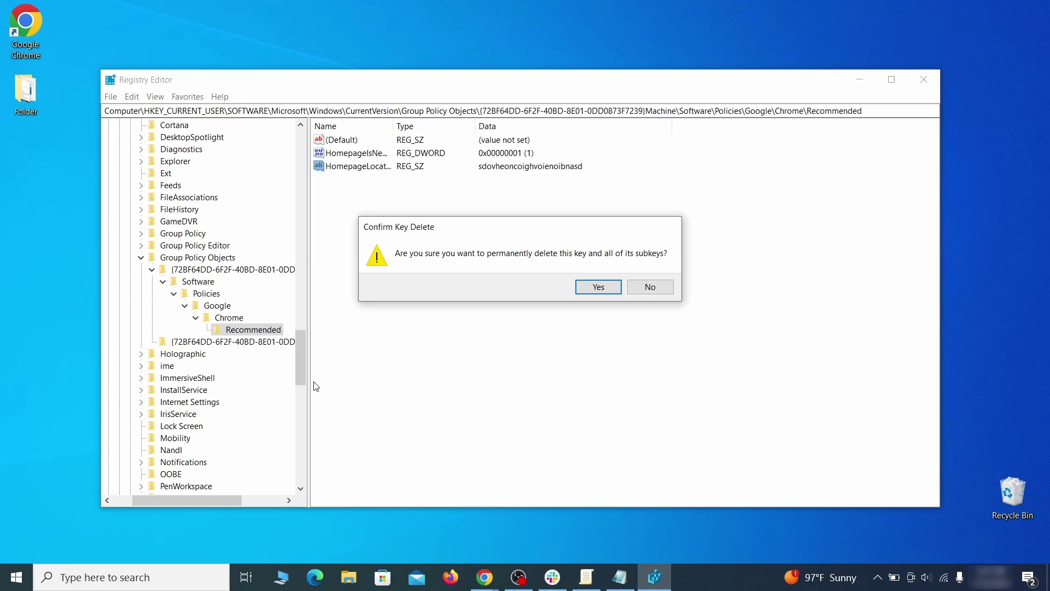
{"action": "left_click", "coordinate": [598, 287]}
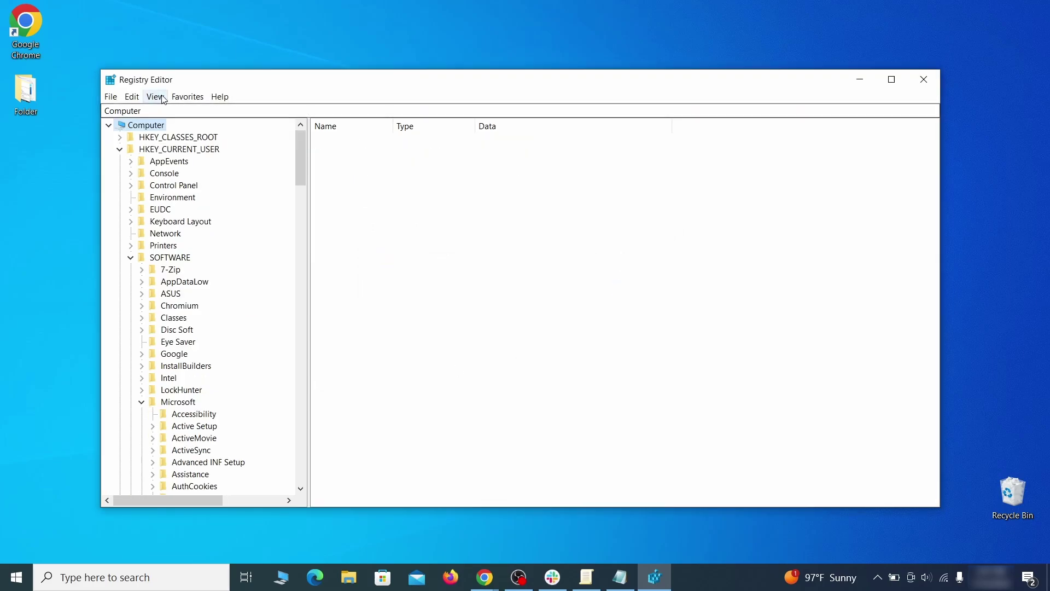
{"action": "left_click", "coordinate": [132, 96]}
Delete the Chrome key under HKLM\SOFTWARE\Policies\Google and confirm.
{"action": "left_click", "coordinate": [155, 193]}
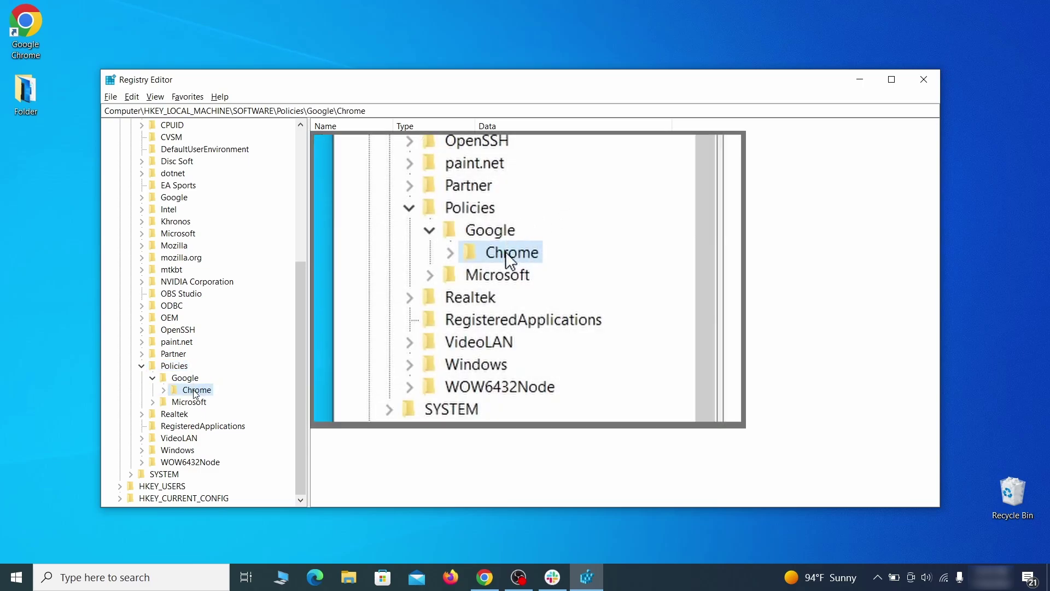
{"action": "right_click", "coordinate": [195, 392]}
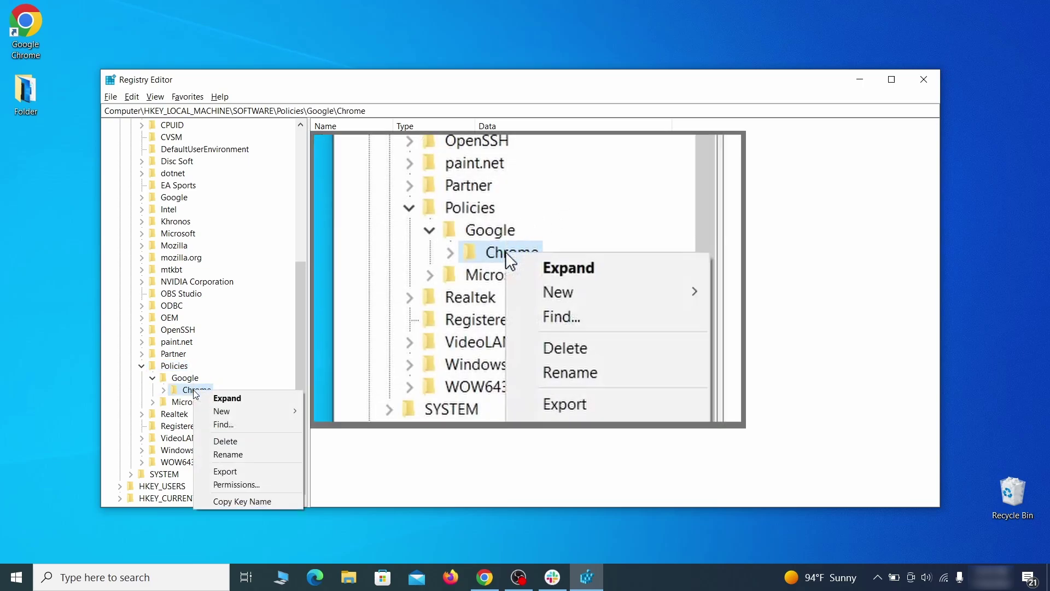
{"action": "left_click", "coordinate": [242, 443]}
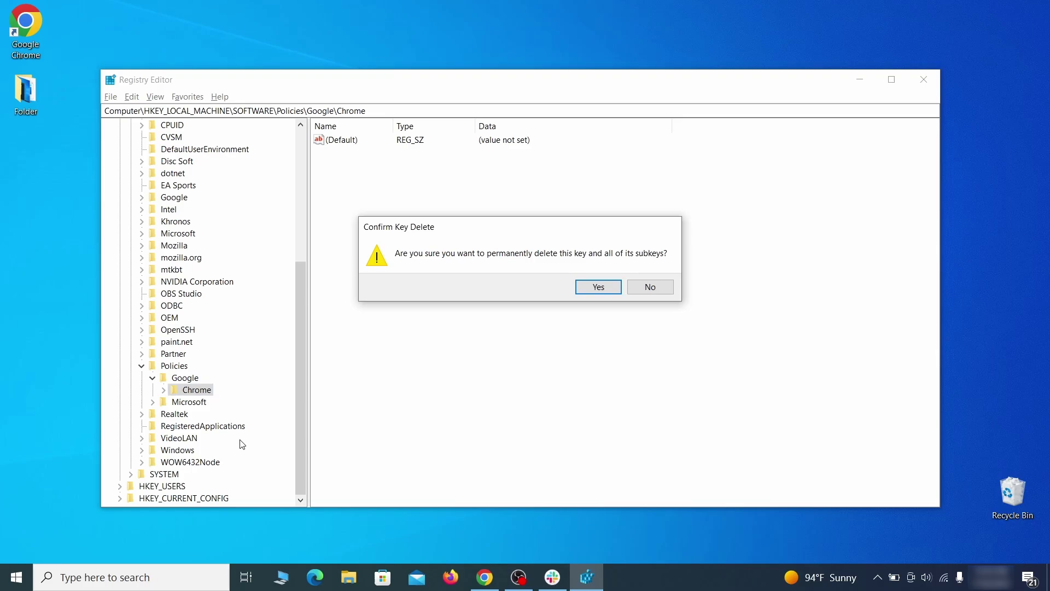
{"action": "left_click", "coordinate": [613, 287]}
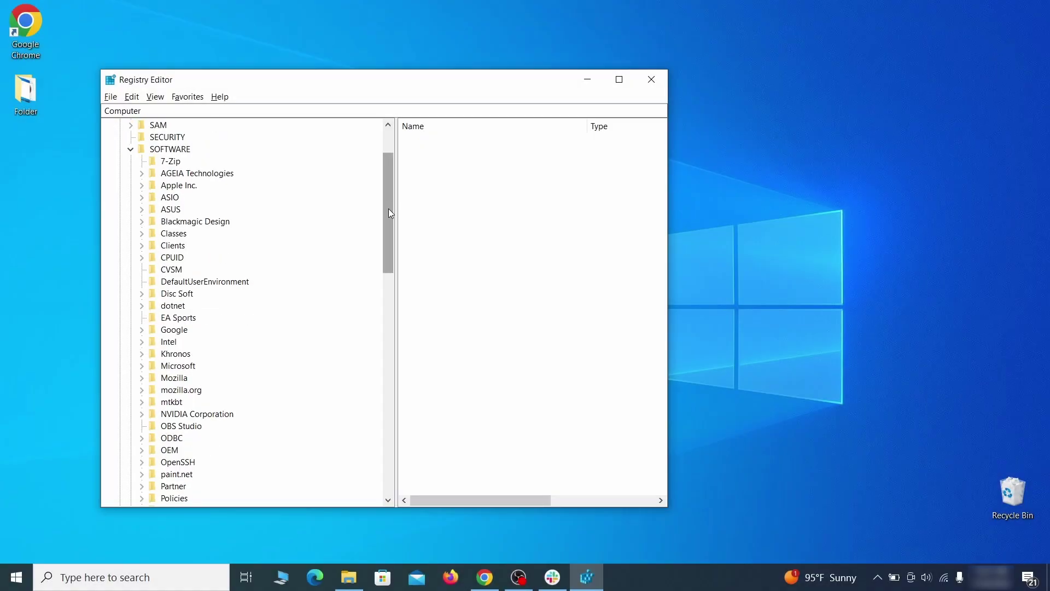
Delete CloudManagementEnrollmentToken from ClientState {430FD4D0…}, then close Registry Editor.
{"action": "left_click_drag", "start_coordinate": [389, 213], "coordinate": [379, 388]}
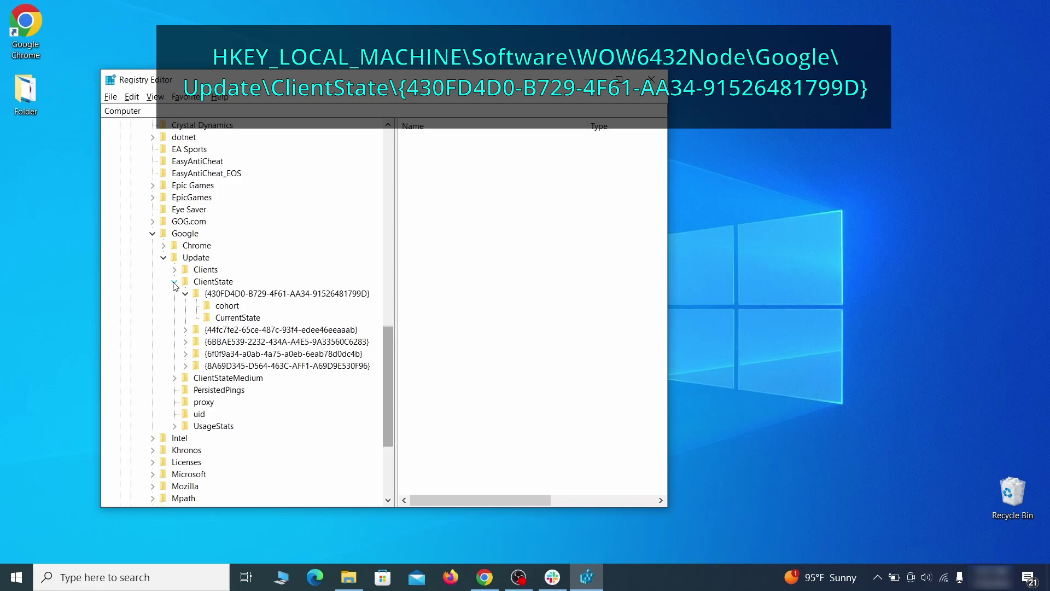
{"action": "left_click", "coordinate": [232, 296]}
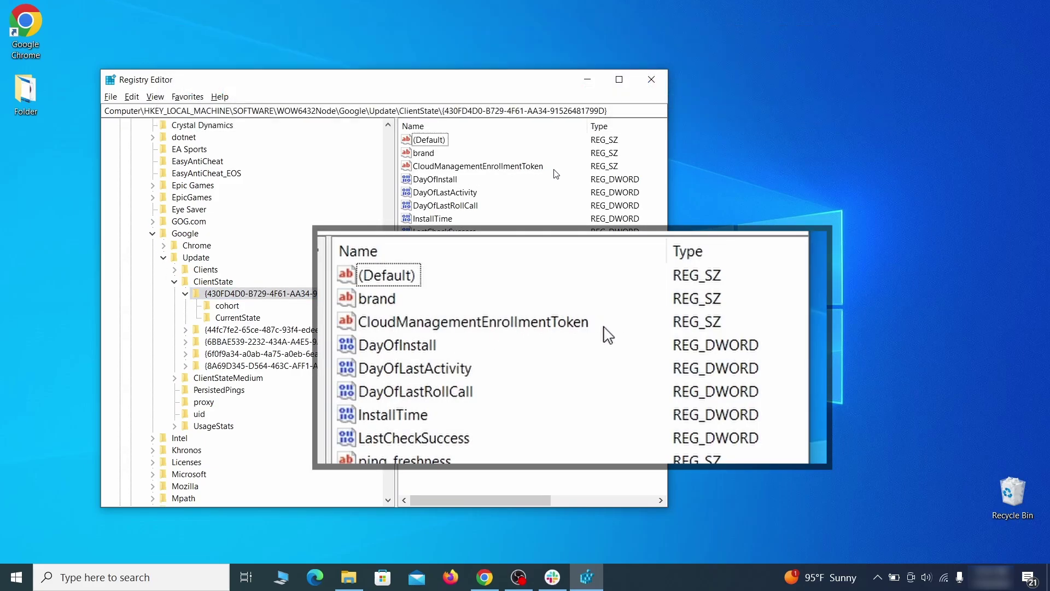
{"action": "left_click", "coordinate": [533, 170]}
{"action": "right_click", "coordinate": [535, 173]}
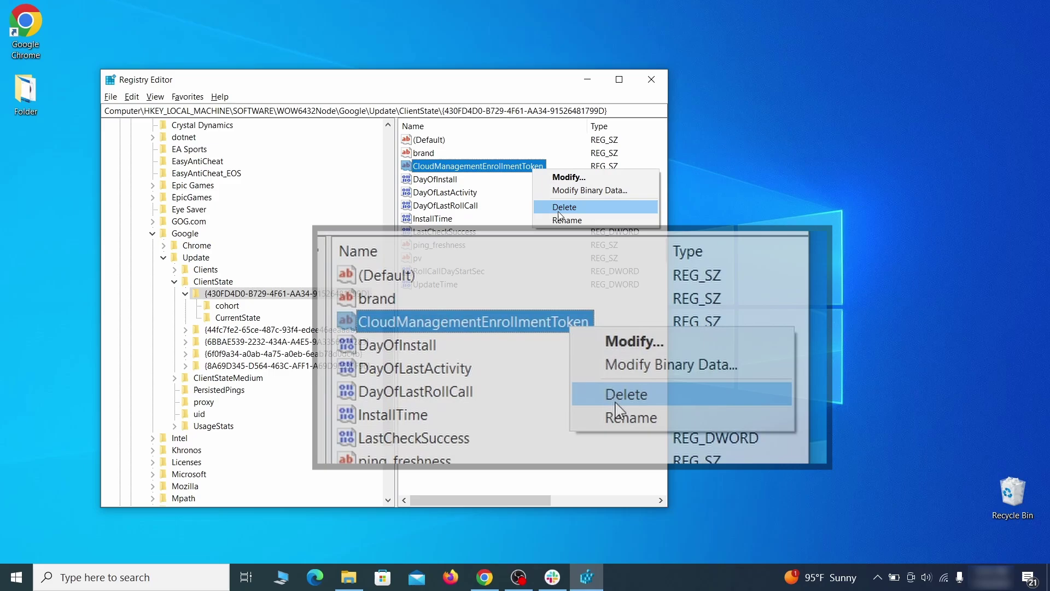
{"action": "left_click", "coordinate": [560, 213]}
{"action": "left_click", "coordinate": [625, 291]}
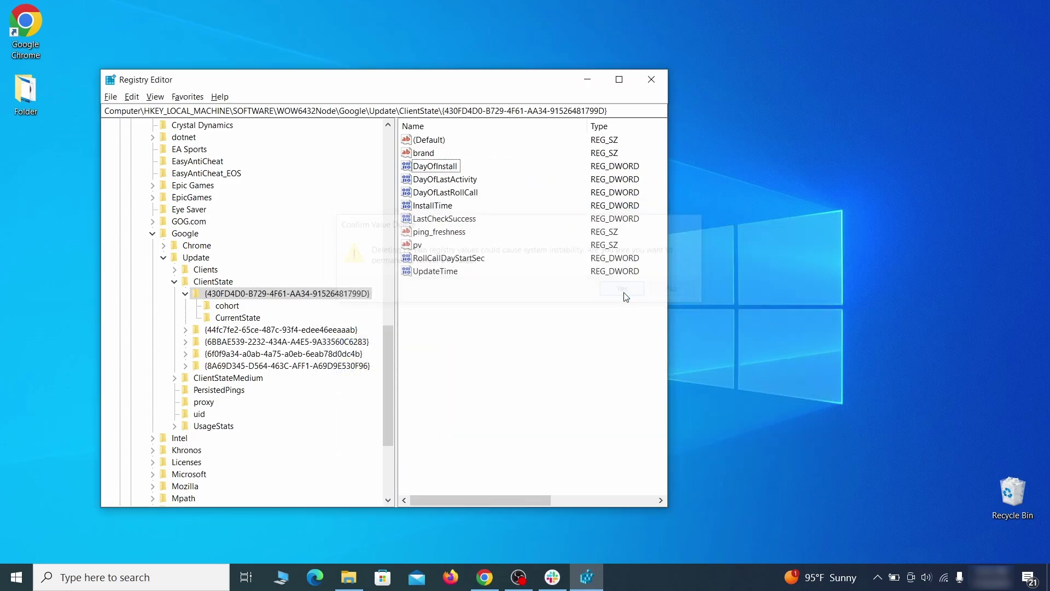
{"action": "left_click", "coordinate": [660, 83]}
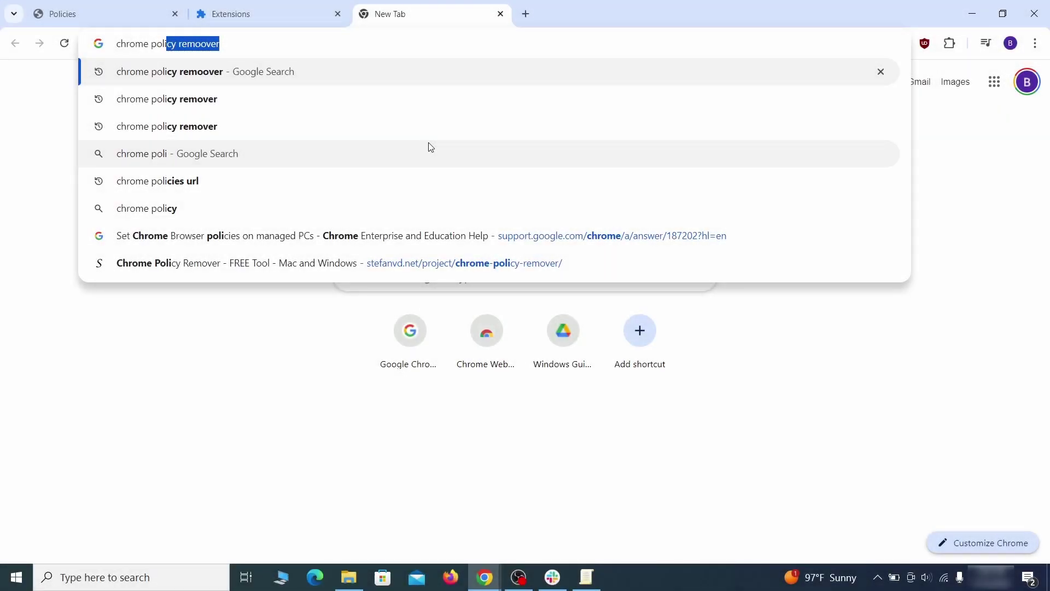
Search the web for 'chrome policy remover' and open the Chrome Policy Remover page.
{"action": "type", "text": "cy remover"}
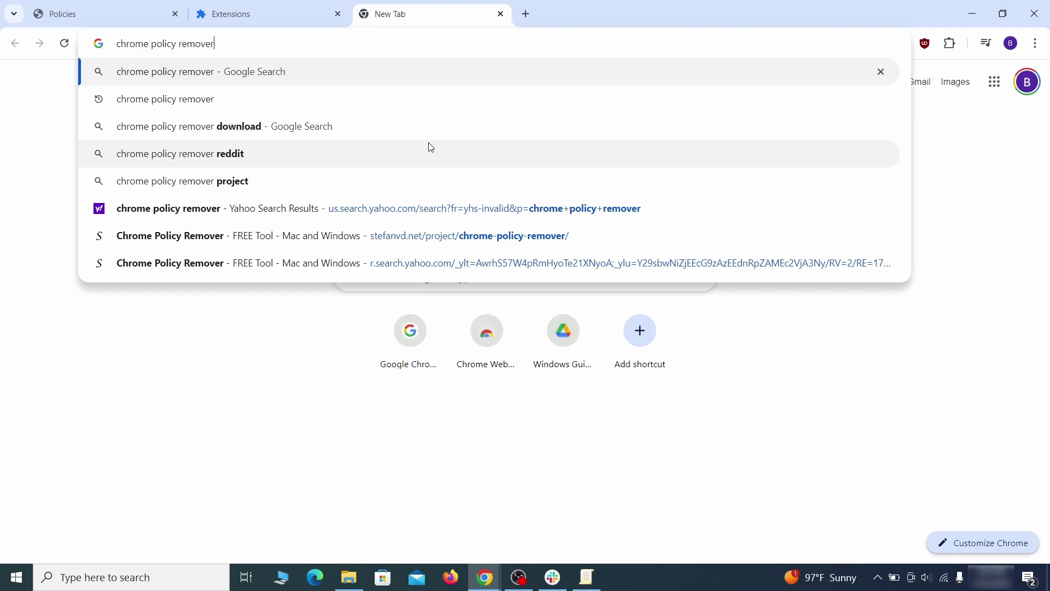
{"action": "key", "text": "Return"}
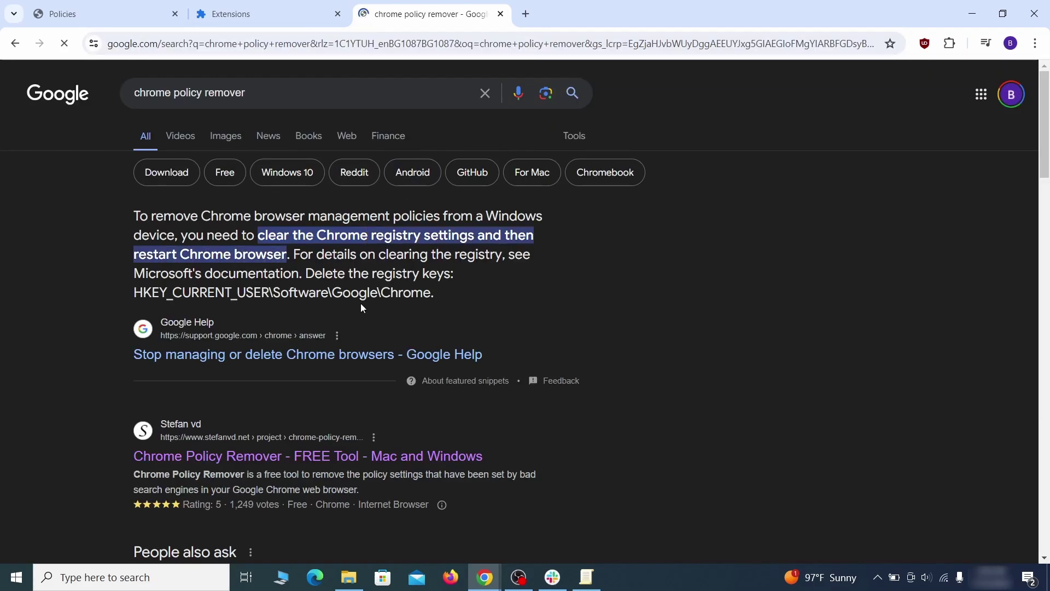
{"action": "left_click", "coordinate": [311, 458]}
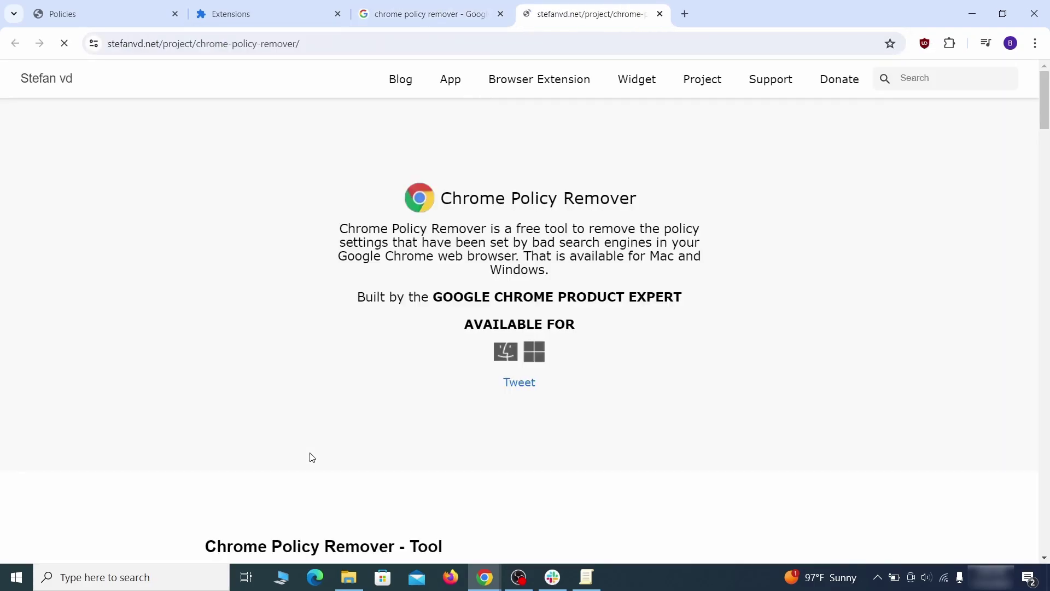
Download the Windows delete_chrome_policies.bat script and show it in its Downloads folder.
{"action": "scroll", "coordinate": [338, 415], "scroll_direction": "down", "scroll_amount": 5}
{"action": "scroll", "coordinate": [342, 418], "scroll_direction": "down", "scroll_amount": 5}
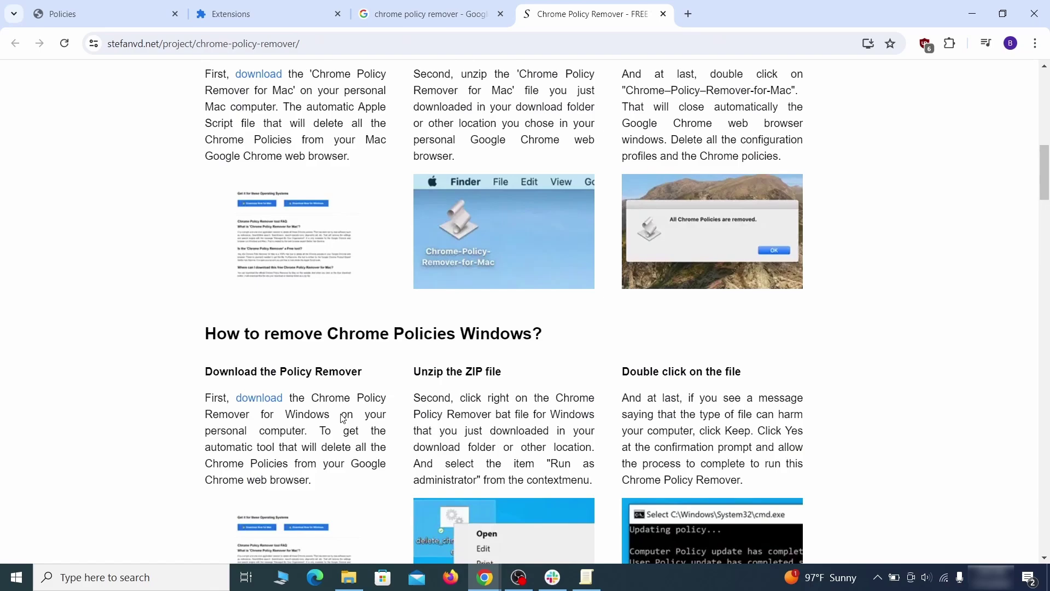
{"action": "scroll", "coordinate": [342, 418], "scroll_direction": "down", "scroll_amount": 5}
{"action": "scroll", "coordinate": [342, 418], "scroll_direction": "down", "scroll_amount": 7}
{"action": "scroll", "coordinate": [342, 419], "scroll_direction": "down", "scroll_amount": 6}
{"action": "scroll", "coordinate": [342, 419], "scroll_direction": "down", "scroll_amount": 6}
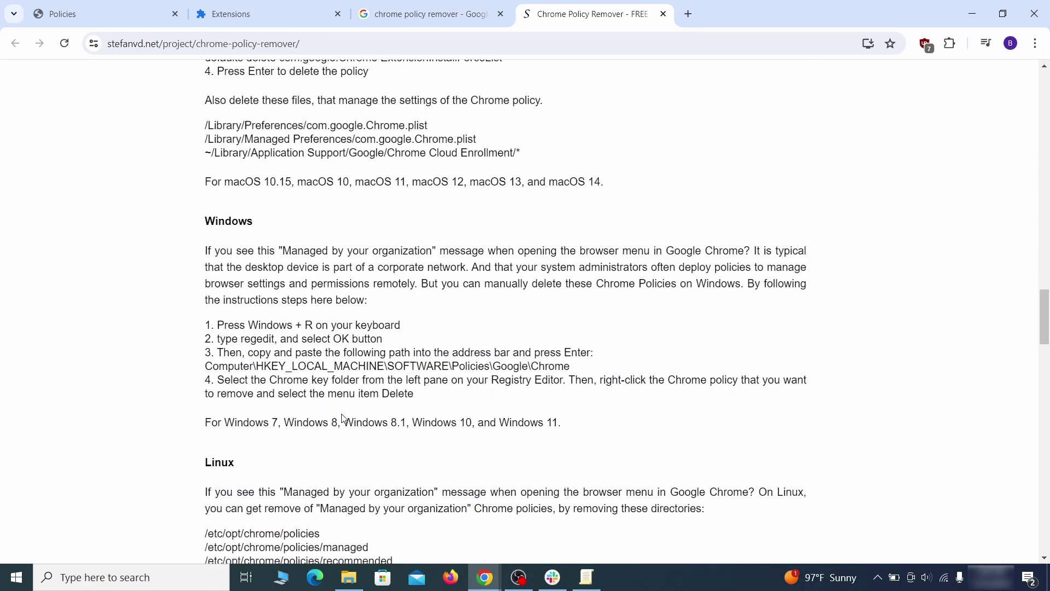
{"action": "scroll", "coordinate": [343, 419], "scroll_direction": "down", "scroll_amount": 7}
{"action": "scroll", "coordinate": [343, 418], "scroll_direction": "down", "scroll_amount": 3}
{"action": "scroll", "coordinate": [343, 419], "scroll_direction": "down", "scroll_amount": 5}
{"action": "scroll", "coordinate": [344, 418], "scroll_direction": "down", "scroll_amount": 5}
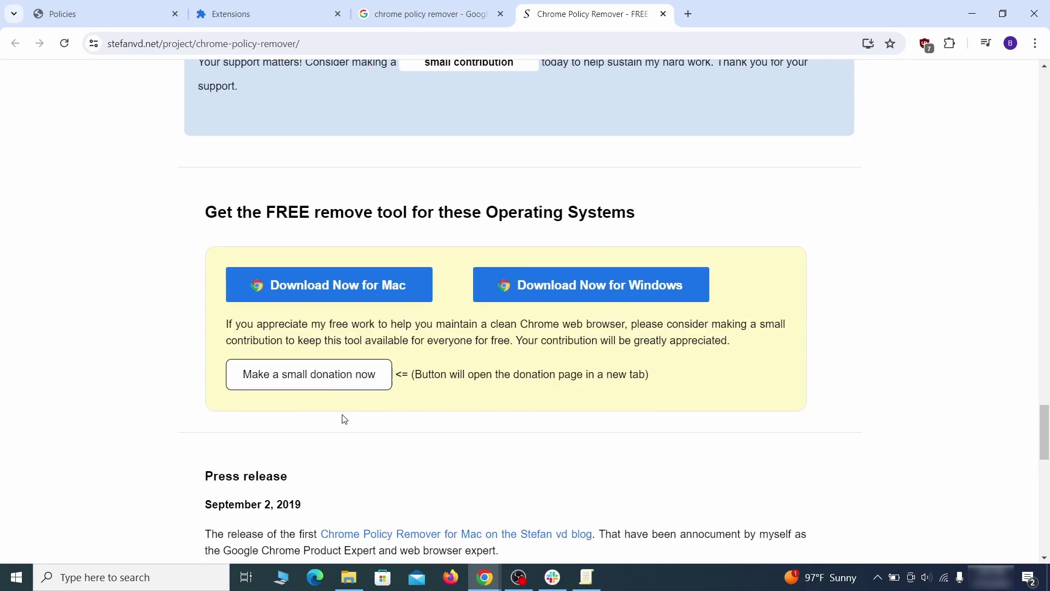
{"action": "left_click", "coordinate": [621, 287]}
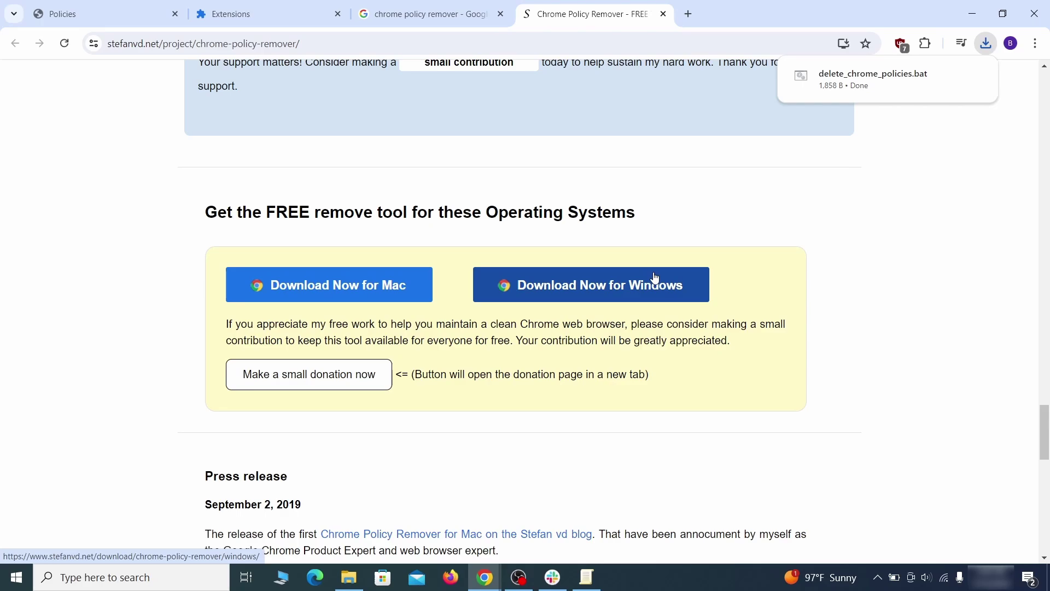
{"action": "mouse_move", "coordinate": [885, 79]}
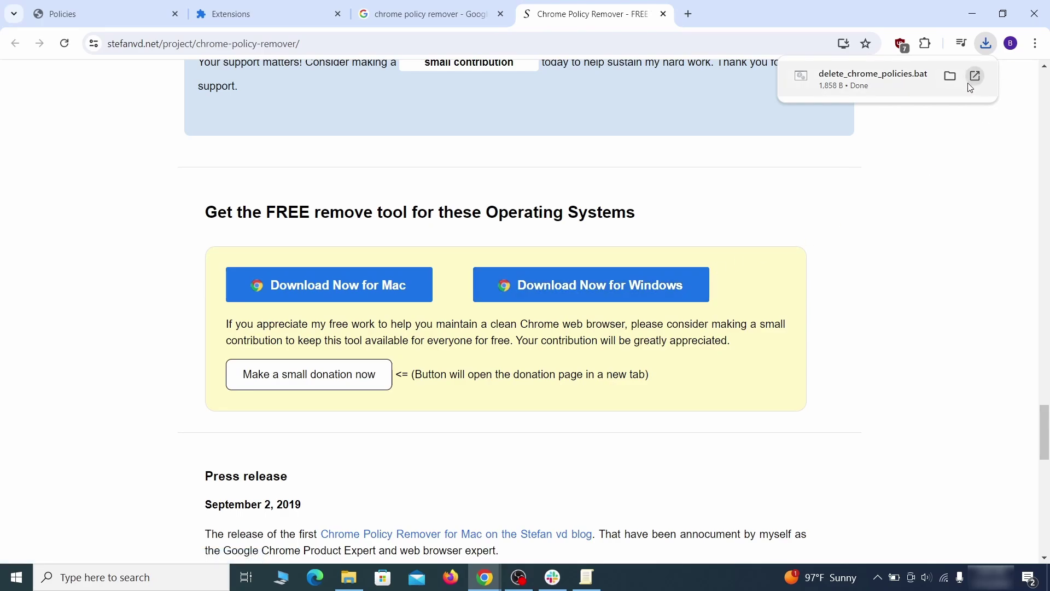
{"action": "left_click", "coordinate": [951, 77]}
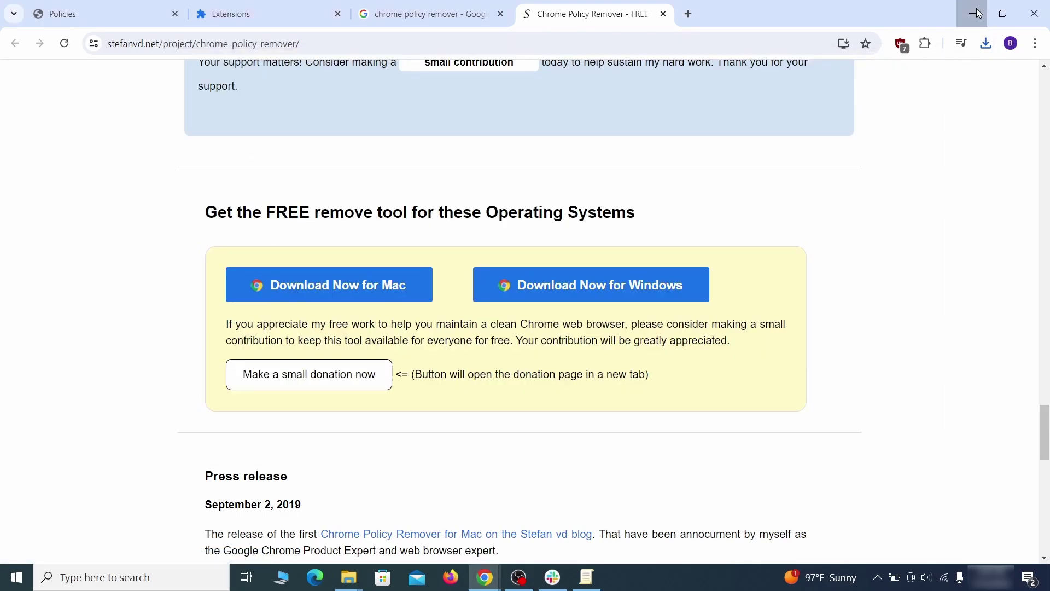
{"action": "left_click", "coordinate": [972, 14]}
Move delete_chrome_policies.bat onto the desktop and close the Downloads folder.
{"action": "left_click_drag", "start_coordinate": [385, 155], "coordinate": [85, 338]}
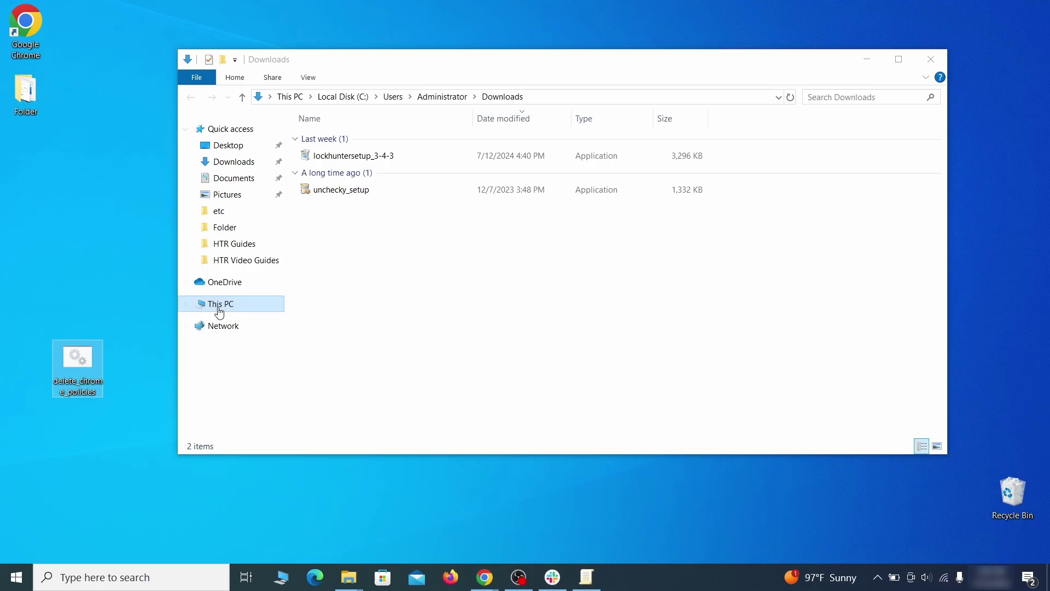
{"action": "left_click", "coordinate": [932, 60]}
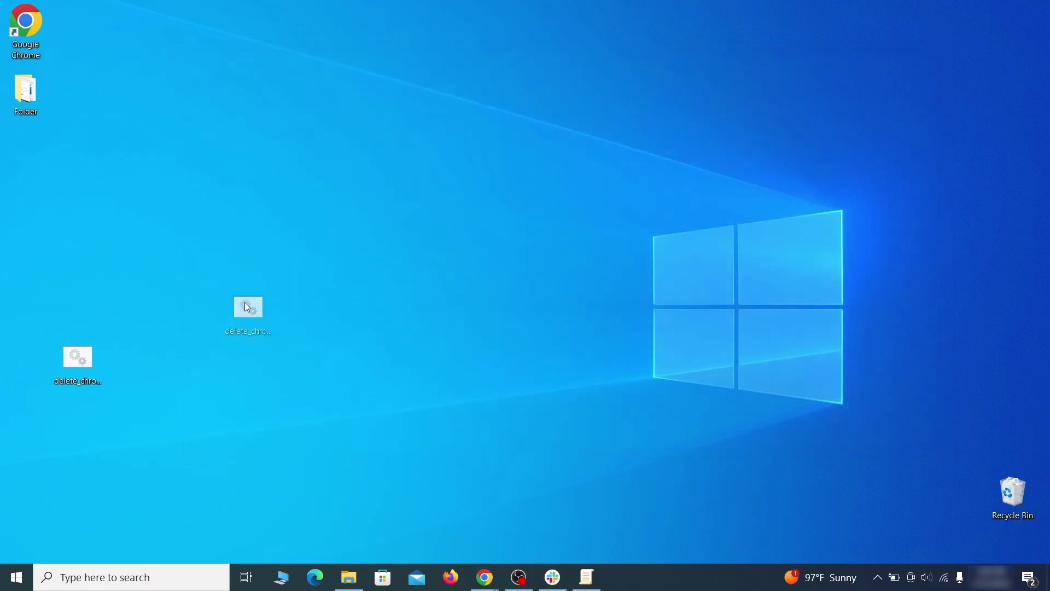
{"action": "left_click_drag", "start_coordinate": [248, 308], "coordinate": [541, 221]}
Run the script as administrator, allowing it past the unrecognized-app warning.
{"action": "right_click", "coordinate": [558, 224]}
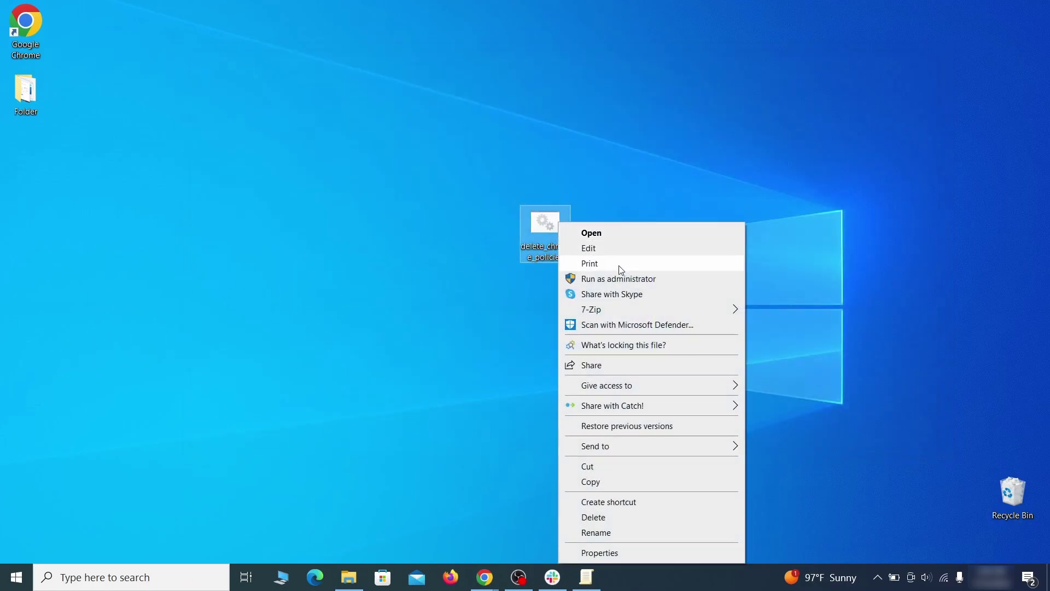
{"action": "left_click", "coordinate": [621, 279]}
{"action": "left_click", "coordinate": [385, 188]}
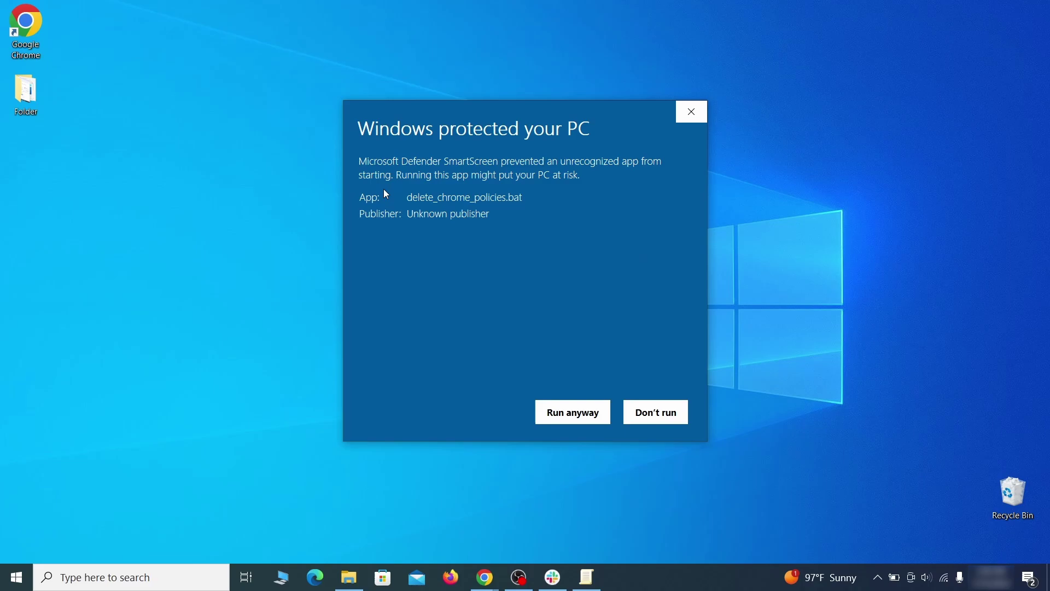
{"action": "left_click", "coordinate": [572, 424]}
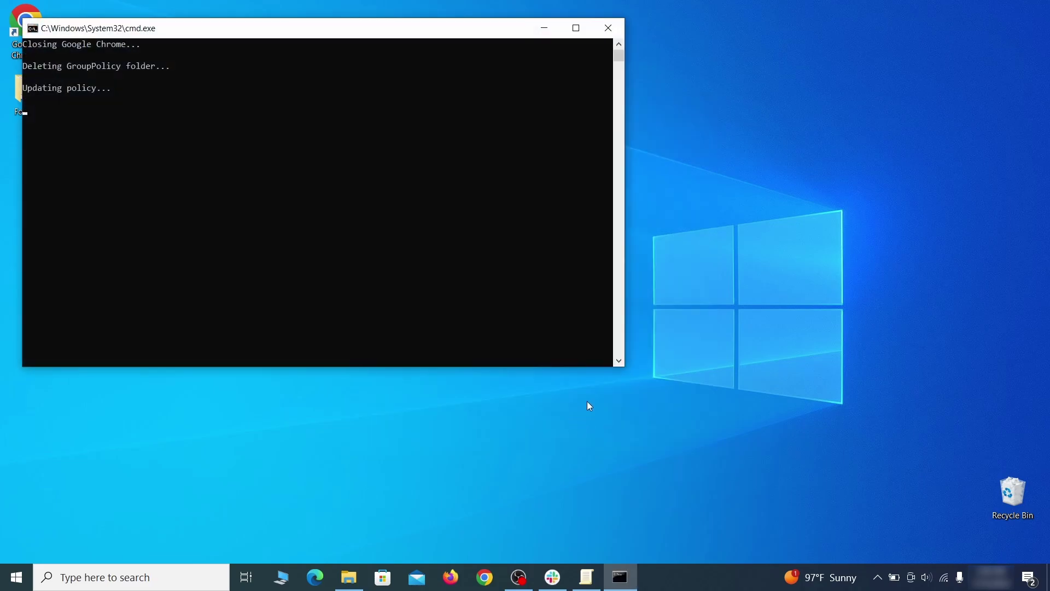
{"action": "left_click_drag", "start_coordinate": [375, 31], "coordinate": [553, 66]}
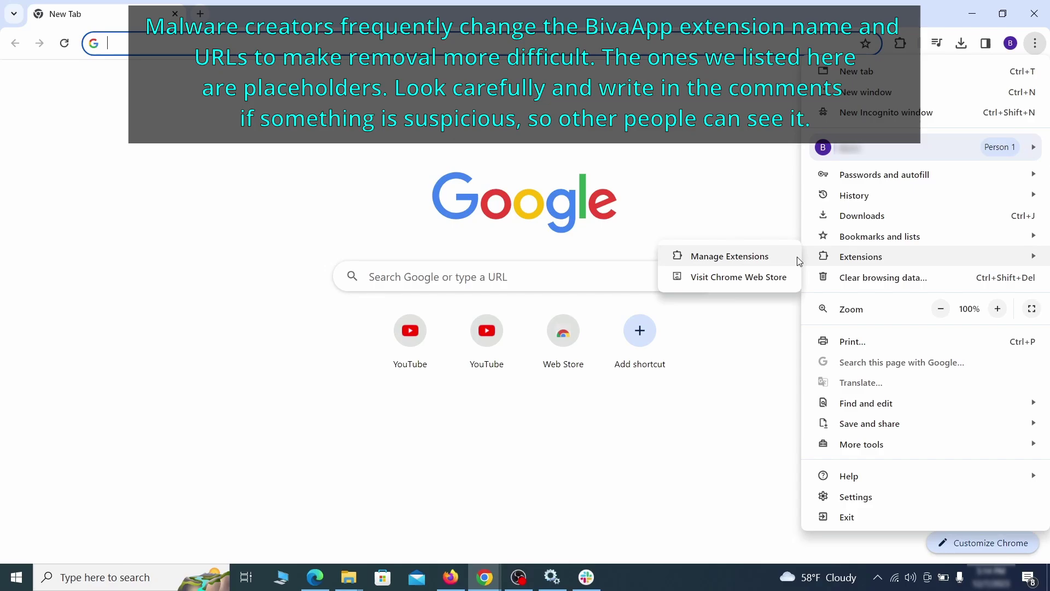
Switch off the Add to Zola Button extension and start removing it.
{"action": "left_click", "coordinate": [729, 256]}
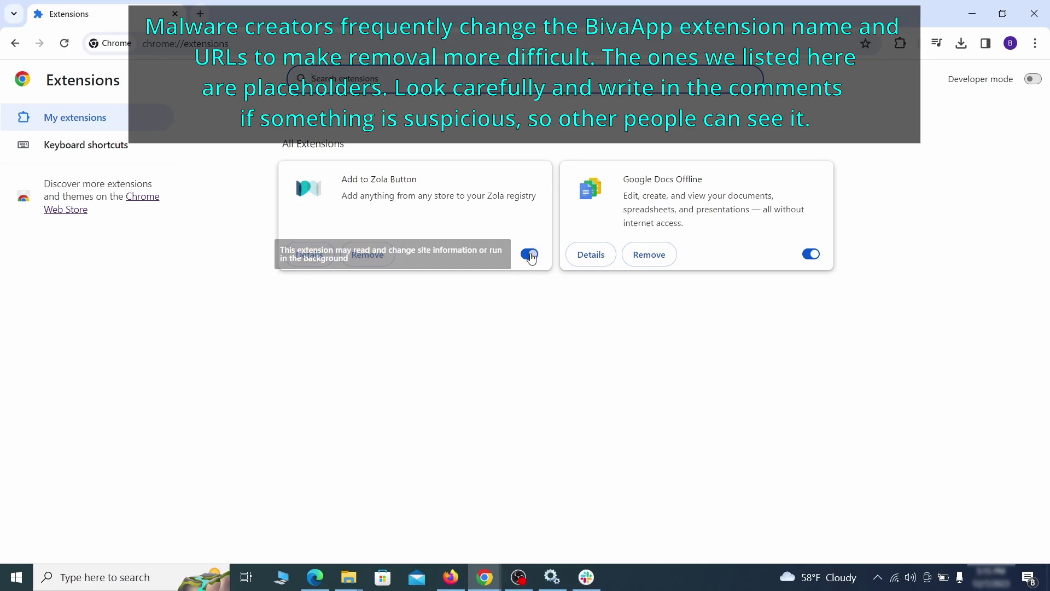
{"action": "left_click", "coordinate": [529, 254]}
{"action": "left_click", "coordinate": [378, 257]}
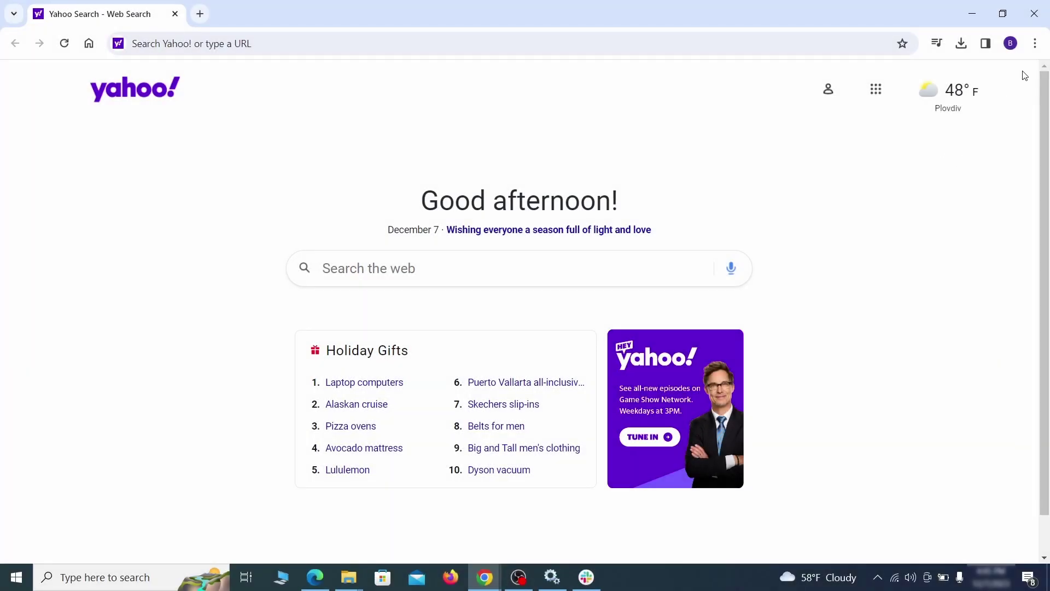
Clear Chrome's browsing history, cookies and cache from Privacy and security settings.
{"action": "left_click", "coordinate": [1035, 43]}
{"action": "left_click", "coordinate": [856, 496]}
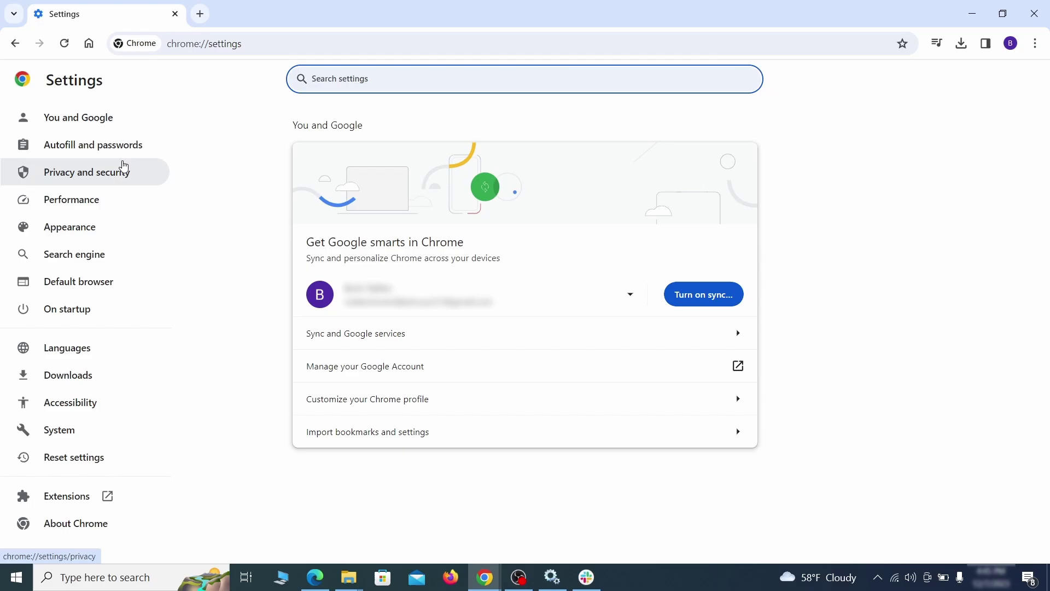
{"action": "left_click", "coordinate": [123, 171]}
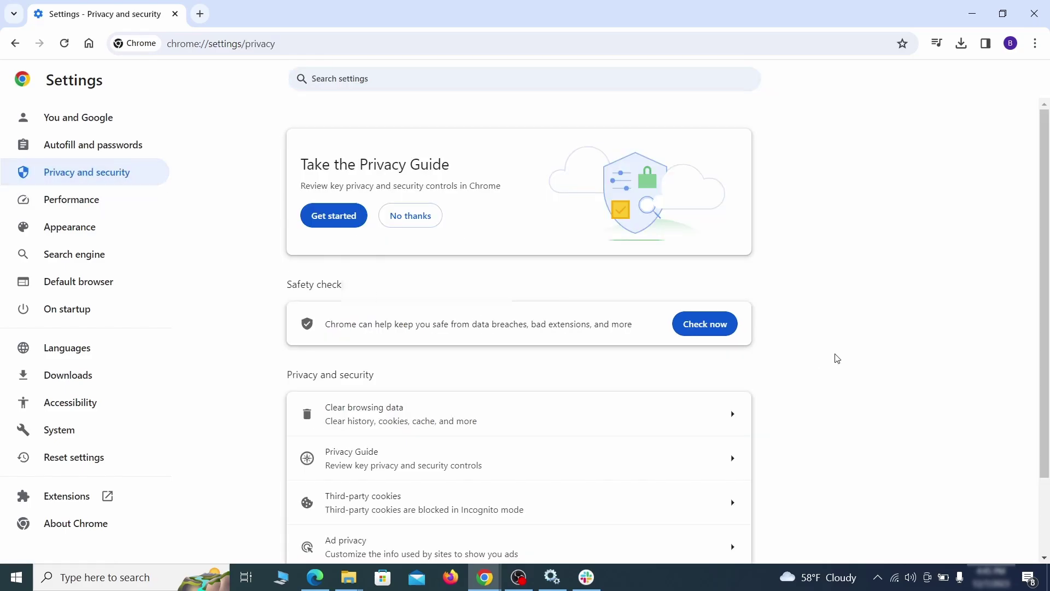
{"action": "scroll", "coordinate": [724, 350], "scroll_direction": "down", "scroll_amount": 1}
{"action": "left_click", "coordinate": [686, 354]}
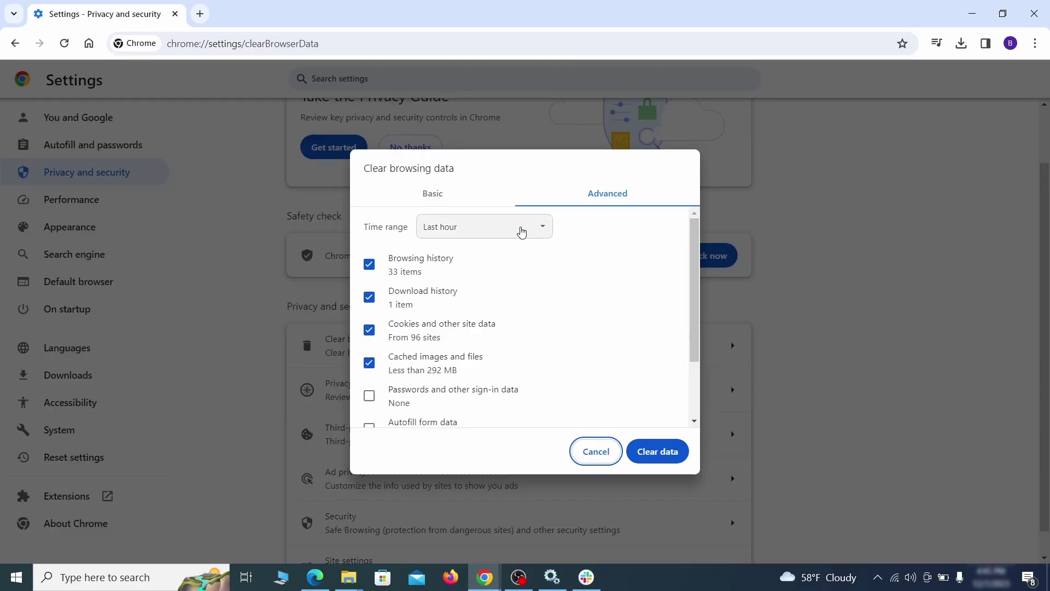
{"action": "left_click", "coordinate": [464, 197]}
{"action": "left_click", "coordinate": [586, 198]}
{"action": "scroll", "coordinate": [530, 311], "scroll_direction": "down", "scroll_amount": 2}
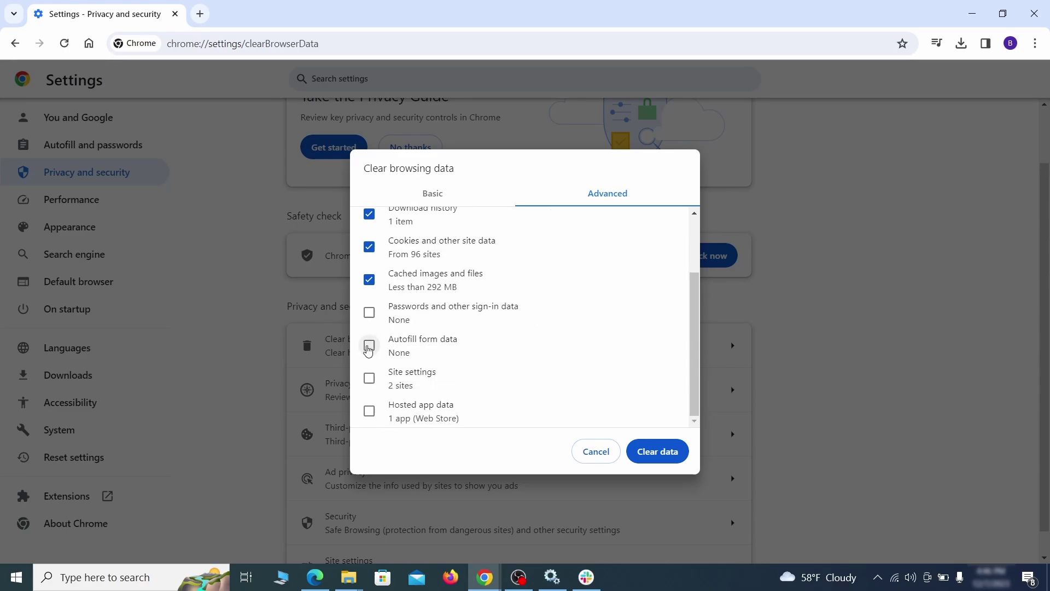
{"action": "left_click", "coordinate": [665, 454]}
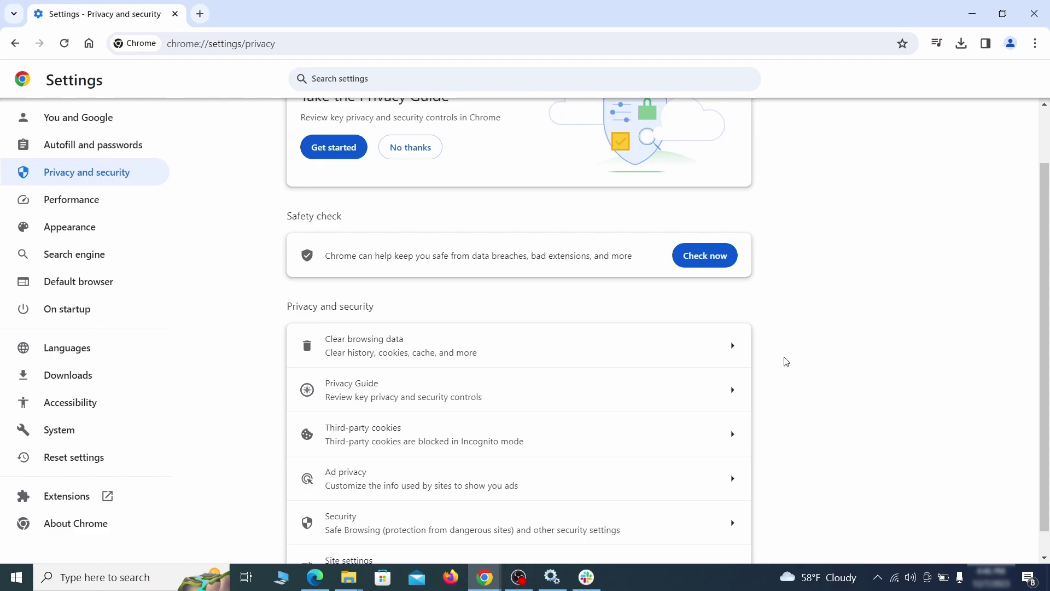
Remove ExampleRougeURL.com from the sites allowed to send notifications.
{"action": "scroll", "coordinate": [787, 359], "scroll_direction": "down", "scroll_amount": 1}
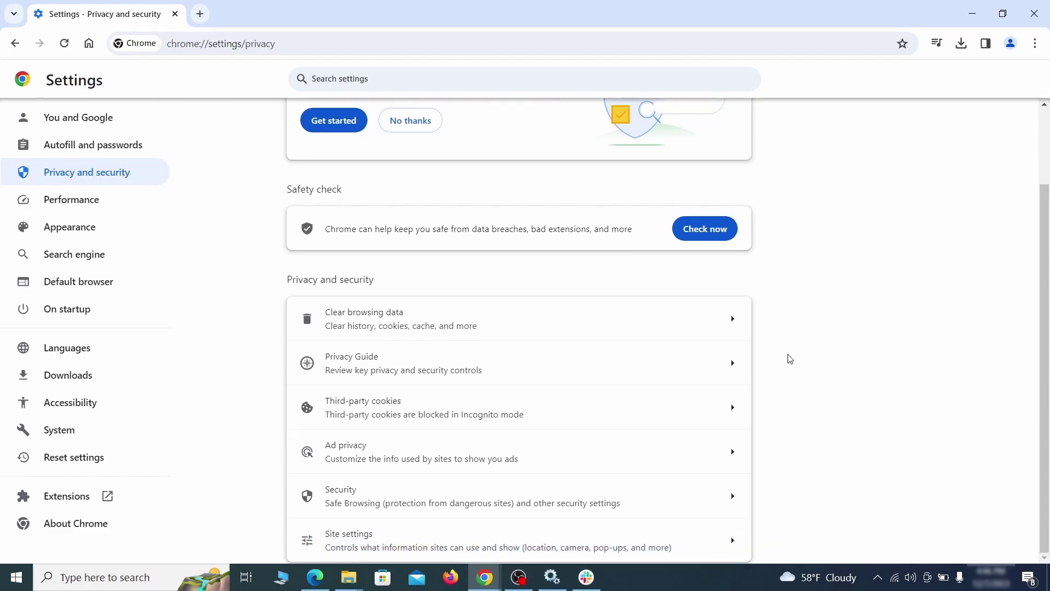
{"action": "left_click", "coordinate": [508, 538]}
{"action": "scroll", "coordinate": [753, 333], "scroll_direction": "down", "scroll_amount": 3}
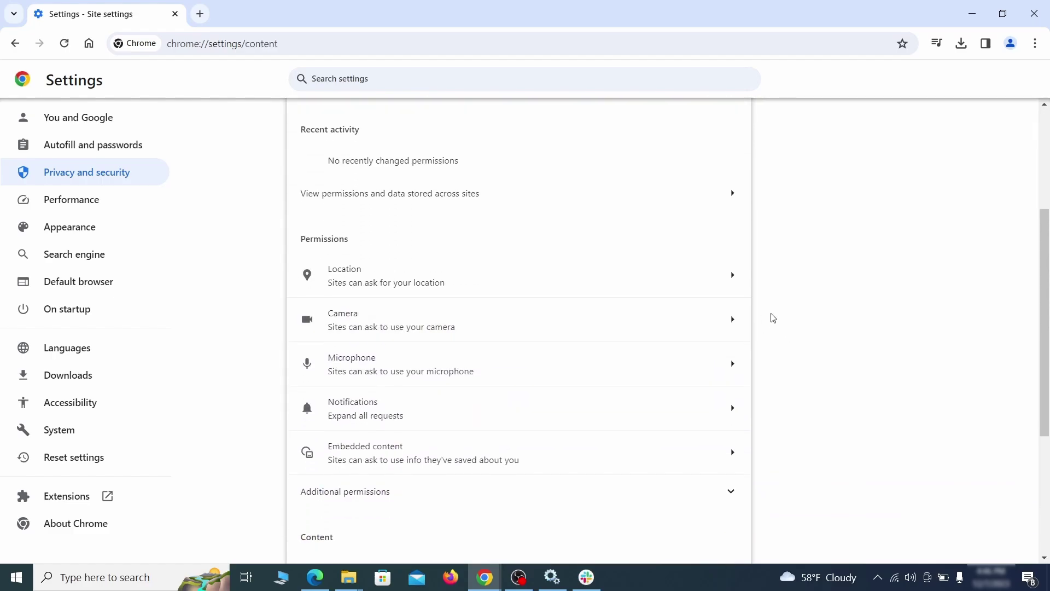
{"action": "scroll", "coordinate": [766, 295], "scroll_direction": "down", "scroll_amount": 1}
{"action": "left_click", "coordinate": [528, 212]}
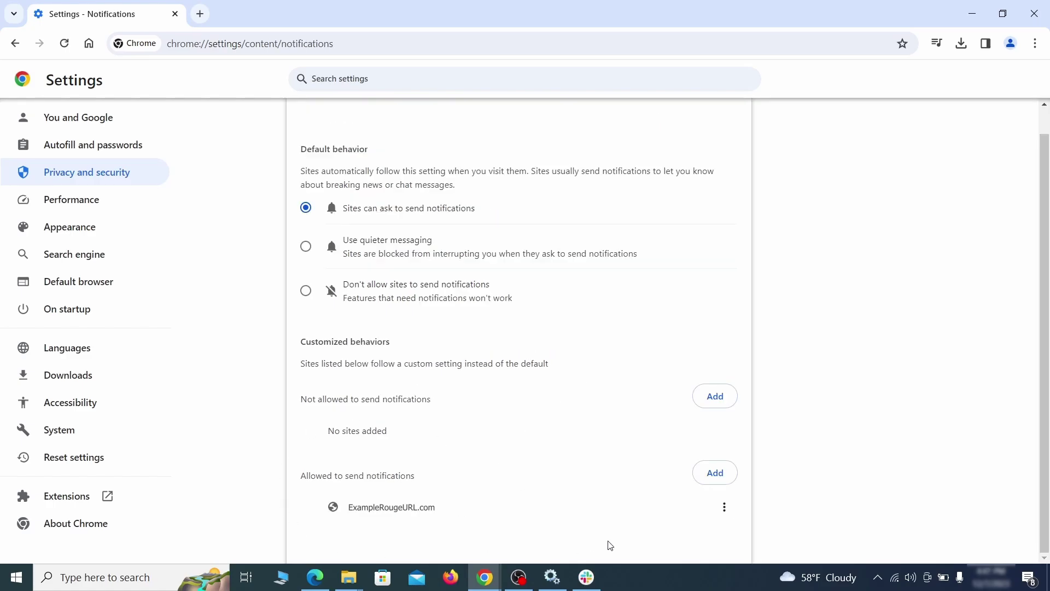
{"action": "left_click", "coordinate": [725, 509]}
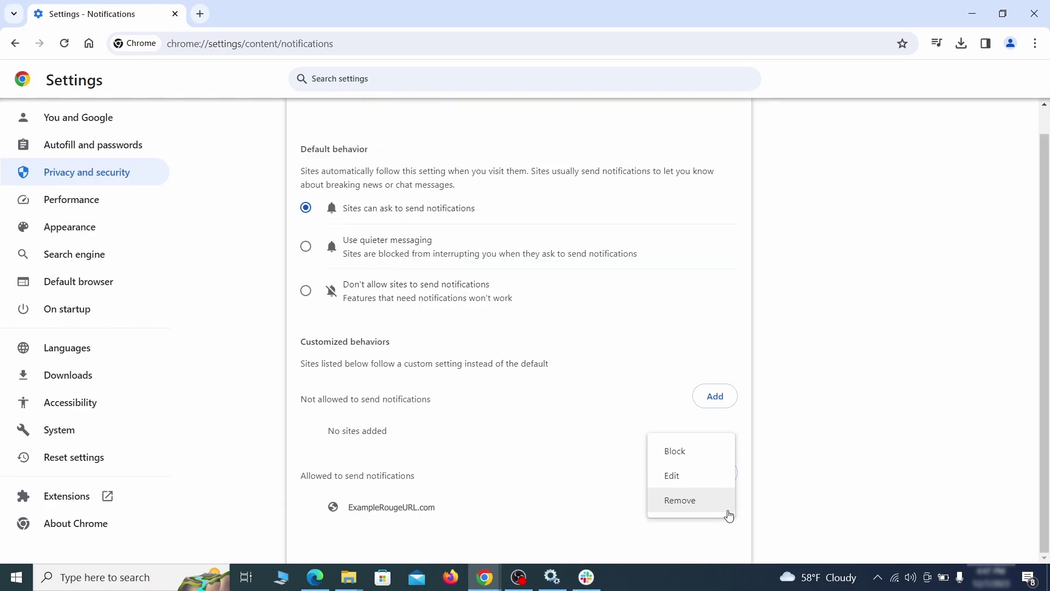
{"action": "left_click", "coordinate": [691, 501]}
{"action": "key", "text": "alt+Left"}
Delete the third-party cookie exception for ExampleRougeURL.com.
{"action": "scroll", "coordinate": [567, 370], "scroll_direction": "down", "scroll_amount": 1}
{"action": "left_click", "coordinate": [565, 370]}
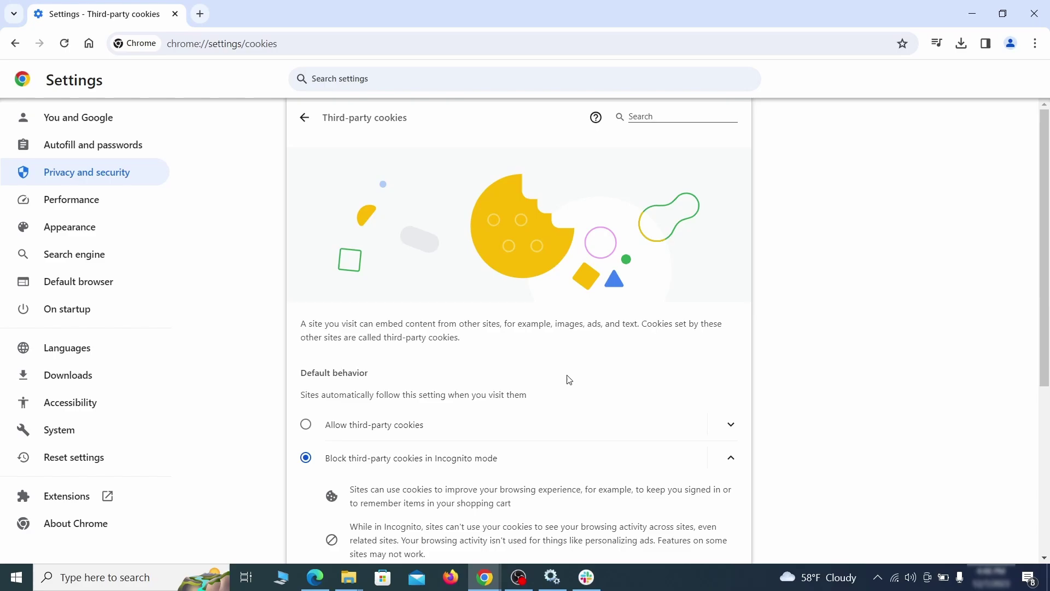
{"action": "scroll", "coordinate": [571, 388], "scroll_direction": "down", "scroll_amount": 5}
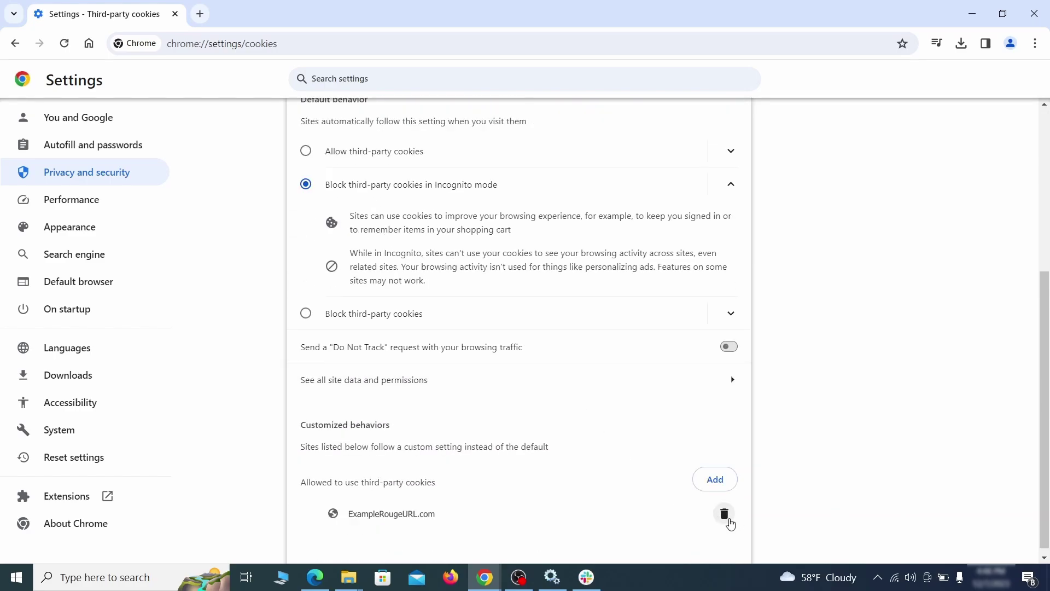
{"action": "left_click", "coordinate": [729, 519]}
{"action": "key", "text": "alt+Left"}
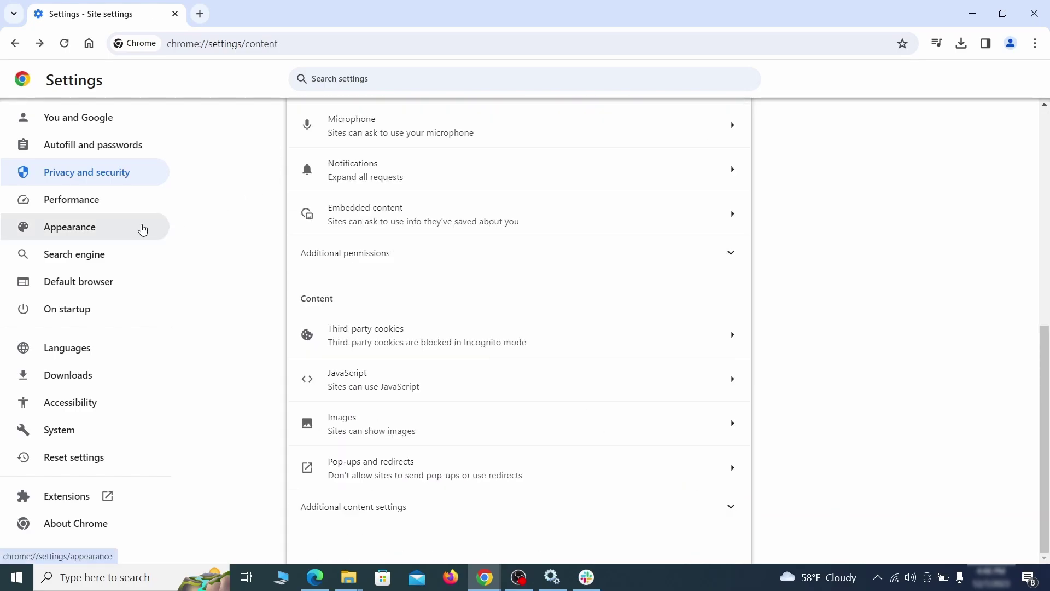
Set Chrome's default search engine to Google.
{"action": "left_click", "coordinate": [143, 229]}
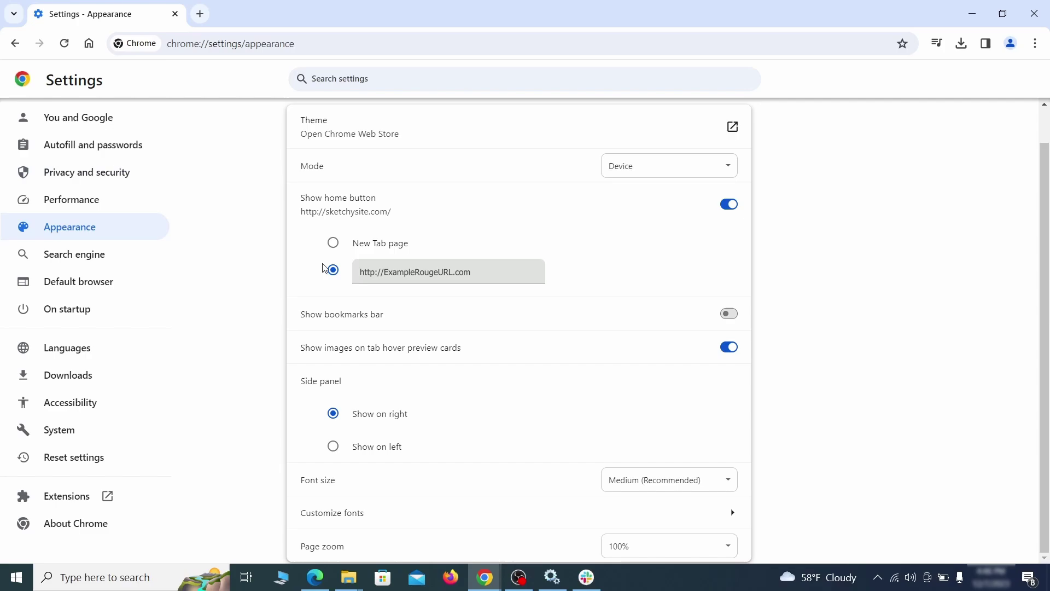
{"action": "left_click_drag", "start_coordinate": [465, 284], "coordinate": [345, 273]}
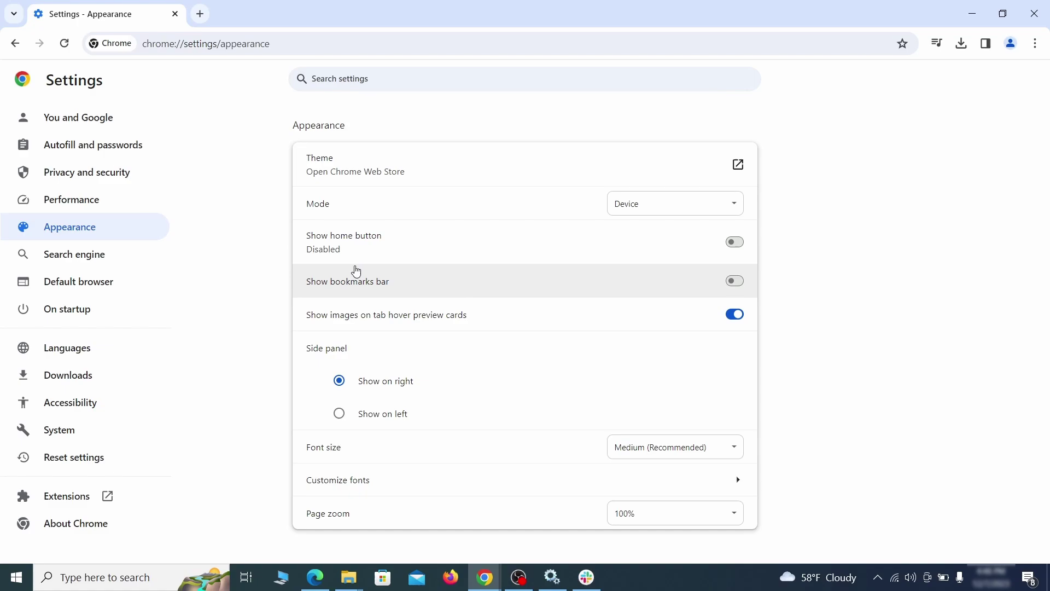
{"action": "left_click", "coordinate": [111, 257]}
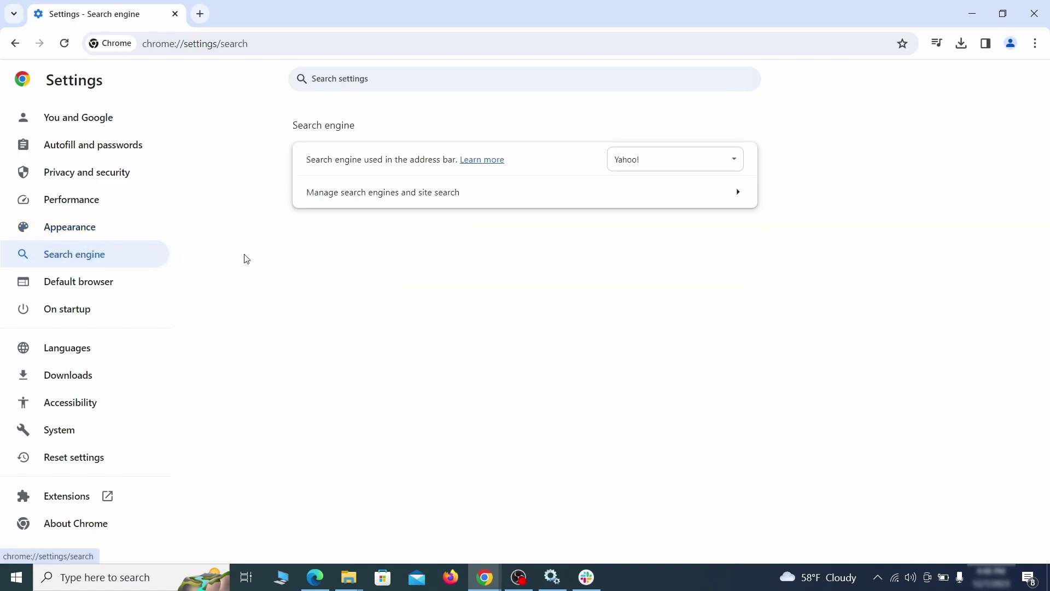
{"action": "left_click", "coordinate": [718, 164]}
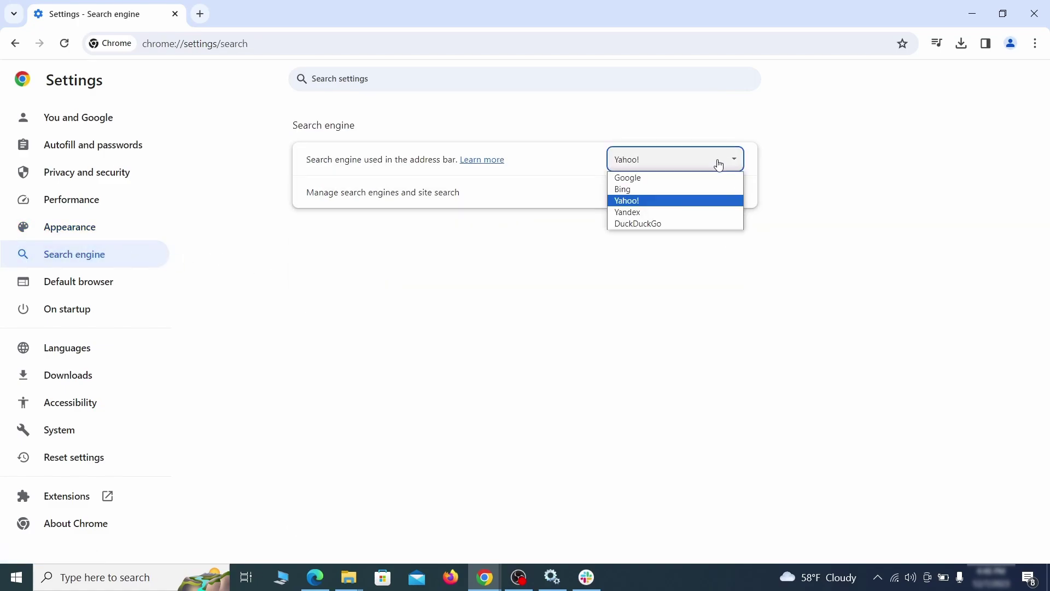
{"action": "left_click", "coordinate": [689, 178]}
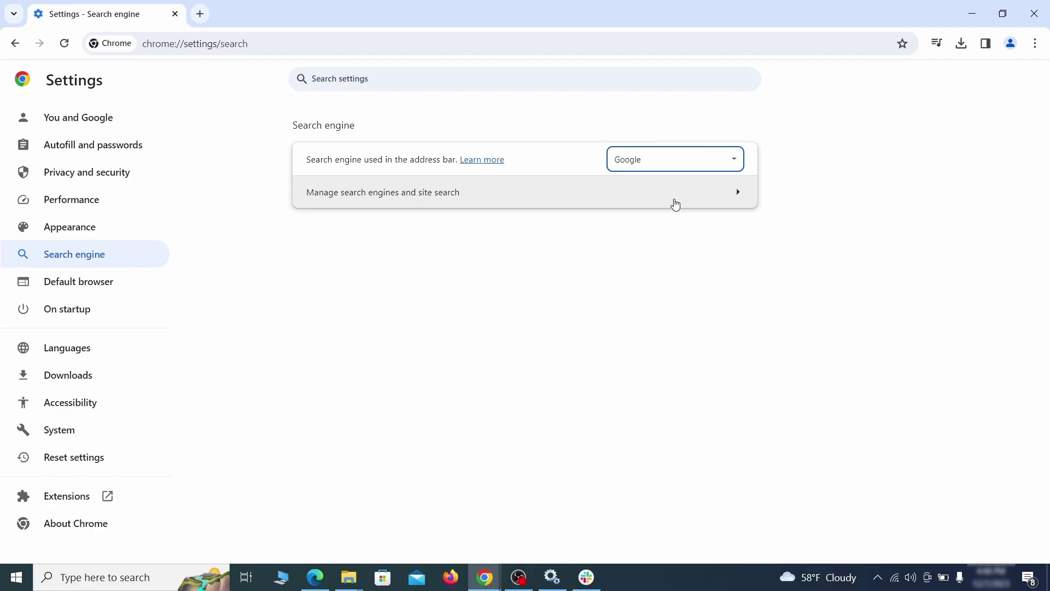
Delete the ExampleRougeURL.com entry from Chrome's site searches.
{"action": "left_click", "coordinate": [676, 204]}
{"action": "scroll", "coordinate": [678, 252], "scroll_direction": "down", "scroll_amount": 8}
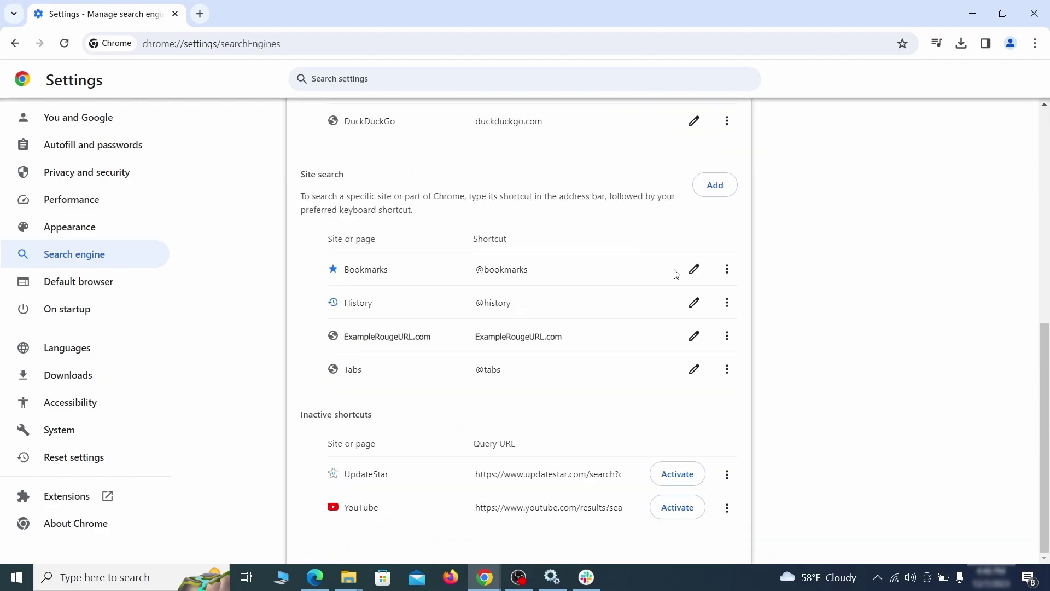
{"action": "left_click", "coordinate": [725, 337]}
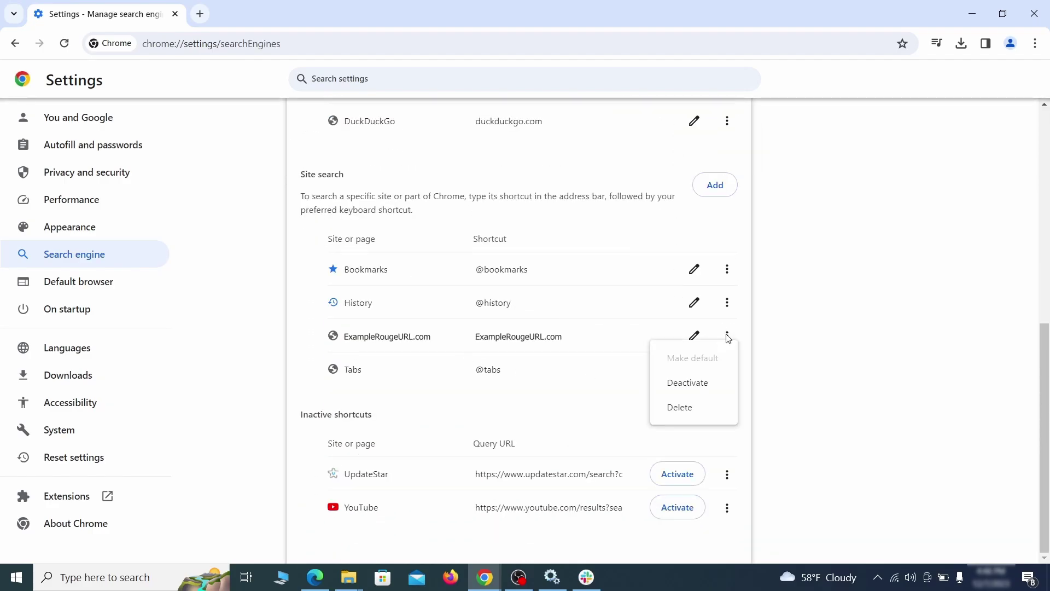
{"action": "left_click", "coordinate": [681, 409]}
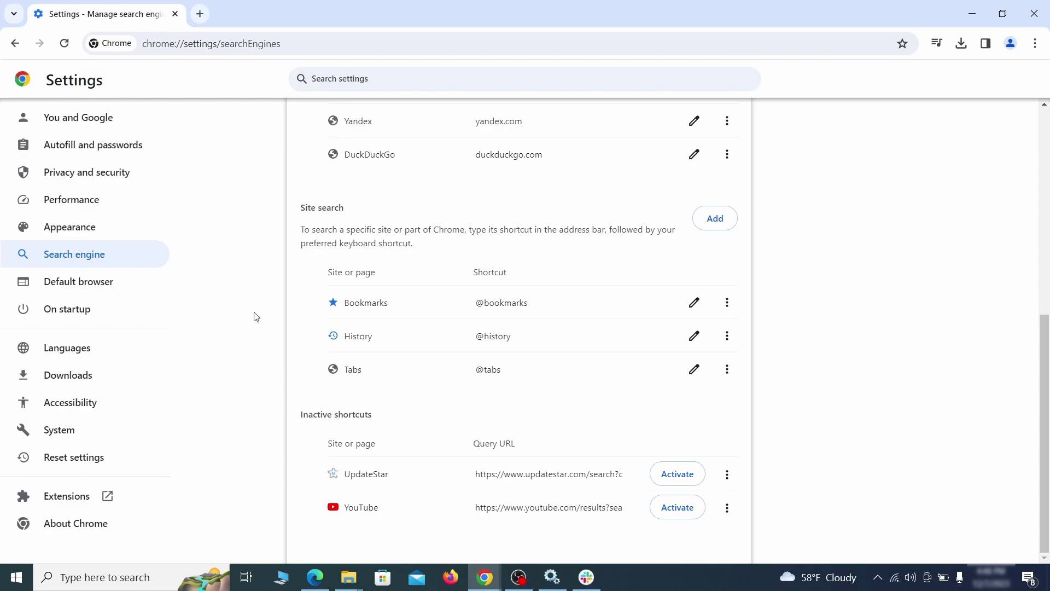
Remove ExampleRougeURL.com from Chrome's startup pages.
{"action": "left_click", "coordinate": [83, 308]}
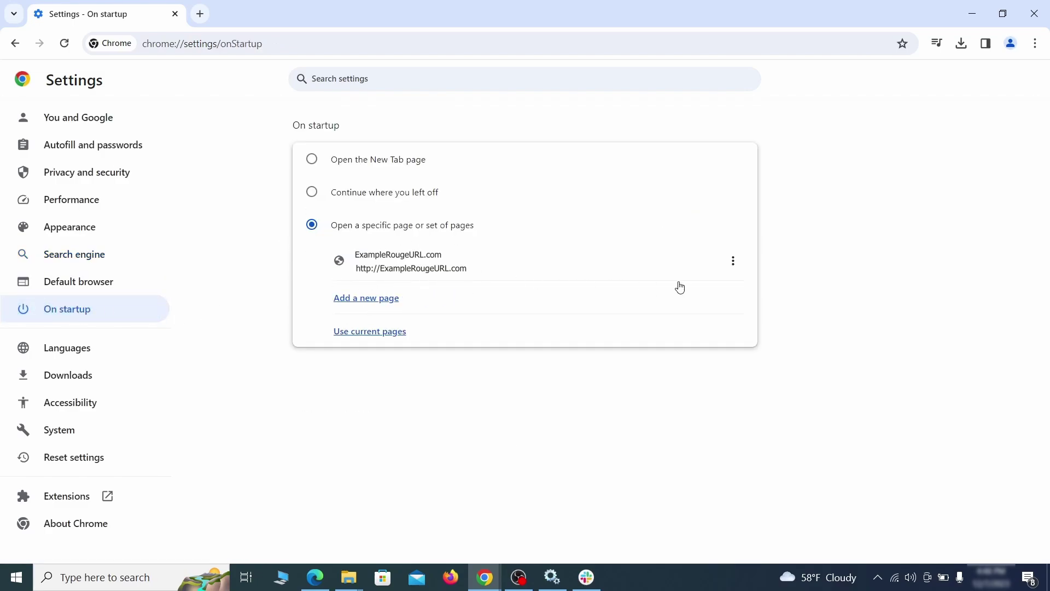
{"action": "left_click", "coordinate": [734, 262]}
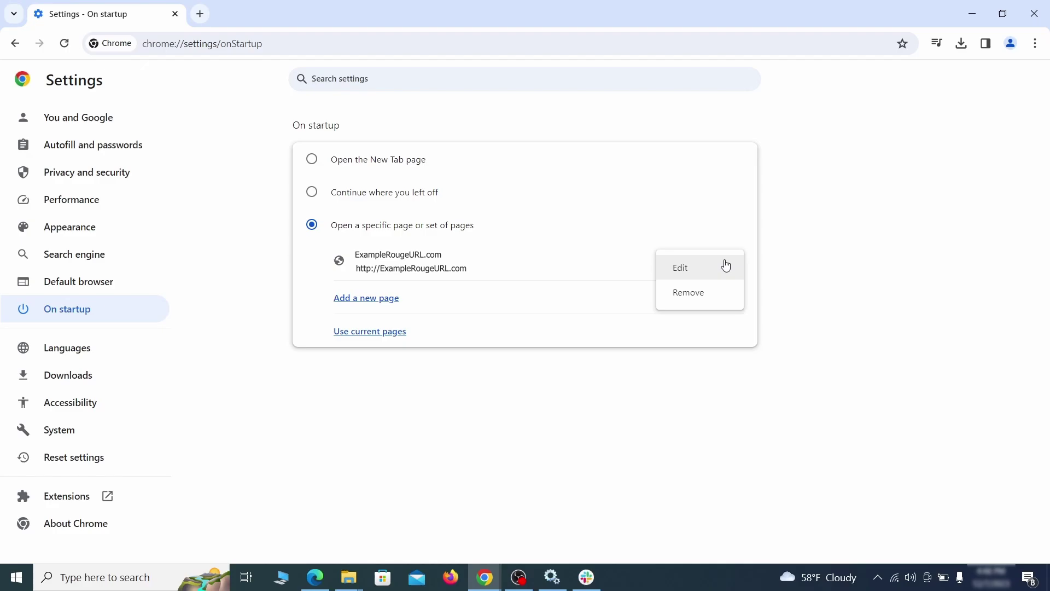
{"action": "left_click", "coordinate": [701, 295]}
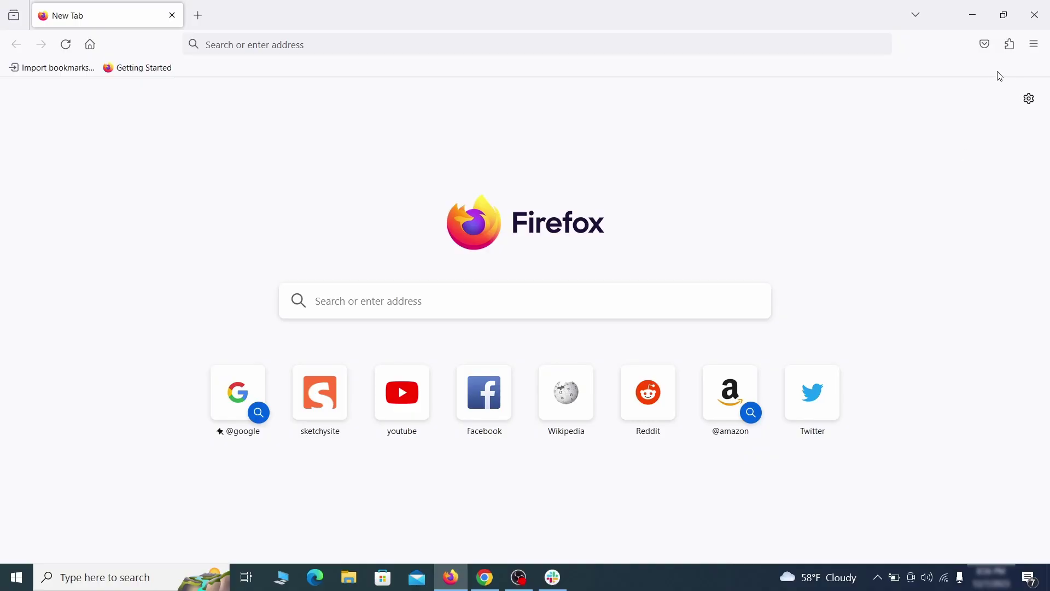
Disable and remove the Contenu+ extension from Firefox.
{"action": "left_click", "coordinate": [1010, 43]}
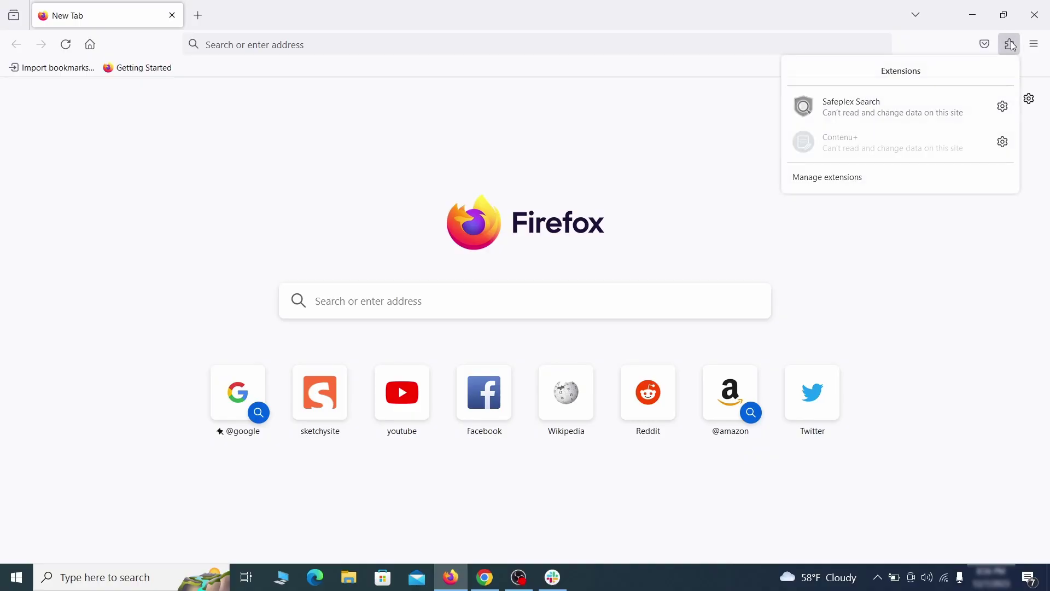
{"action": "left_click", "coordinate": [884, 180]}
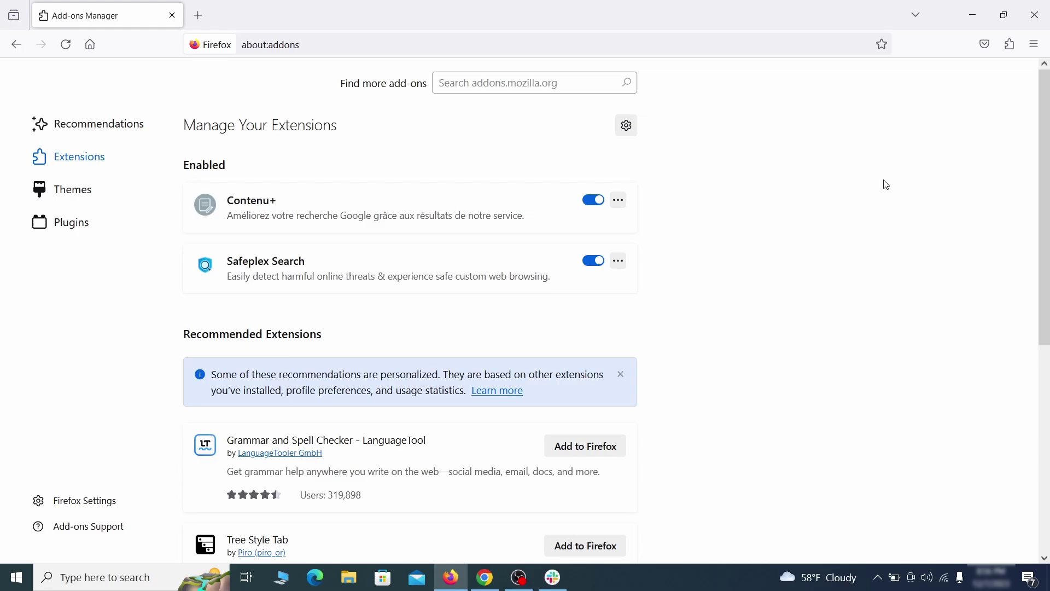
{"action": "left_click", "coordinate": [594, 200]}
{"action": "left_click", "coordinate": [618, 199]}
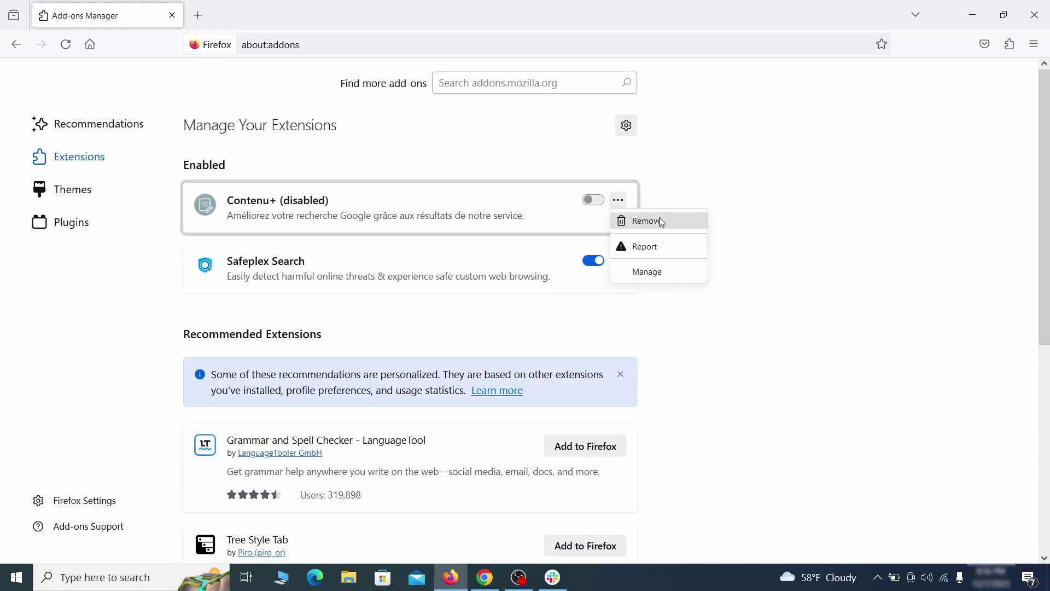
{"action": "left_click", "coordinate": [662, 221]}
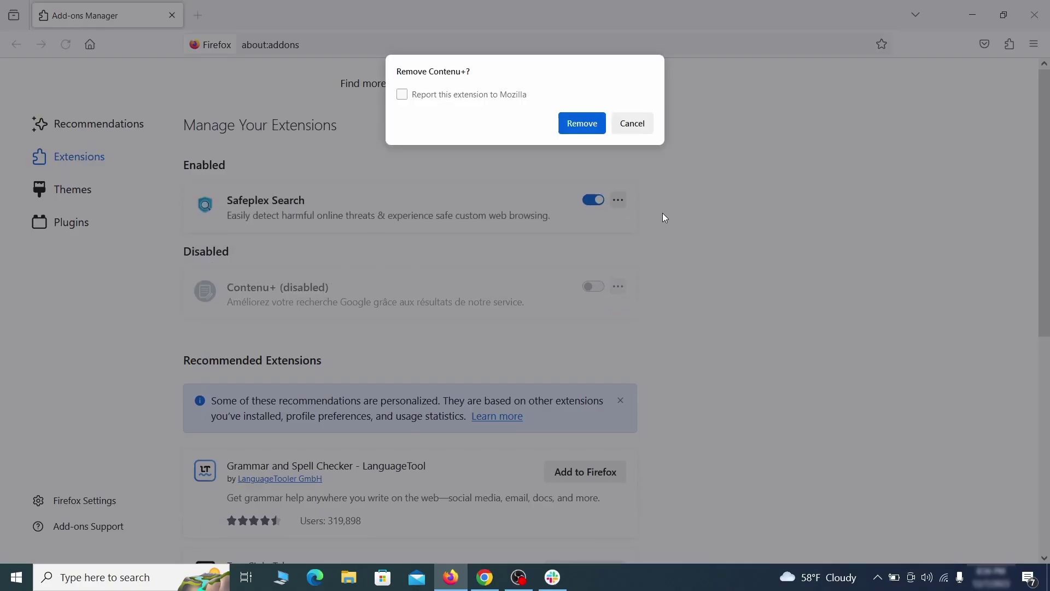
{"action": "left_click", "coordinate": [582, 124]}
Erase the ExampleRougeURL.com homepage address in Firefox's Home settings.
{"action": "left_click", "coordinate": [1035, 49]}
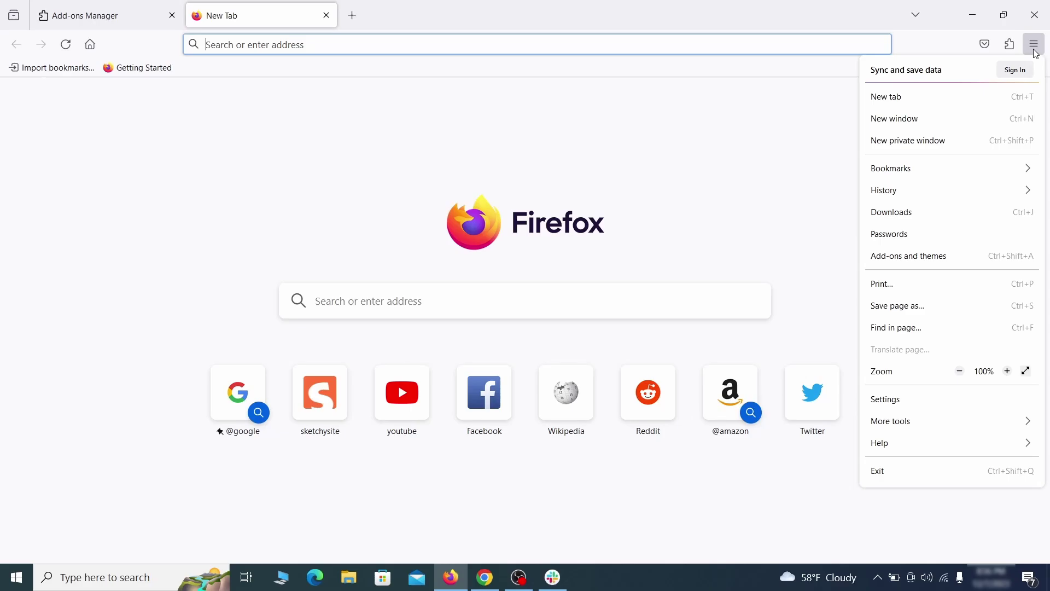
{"action": "left_click", "coordinate": [909, 404]}
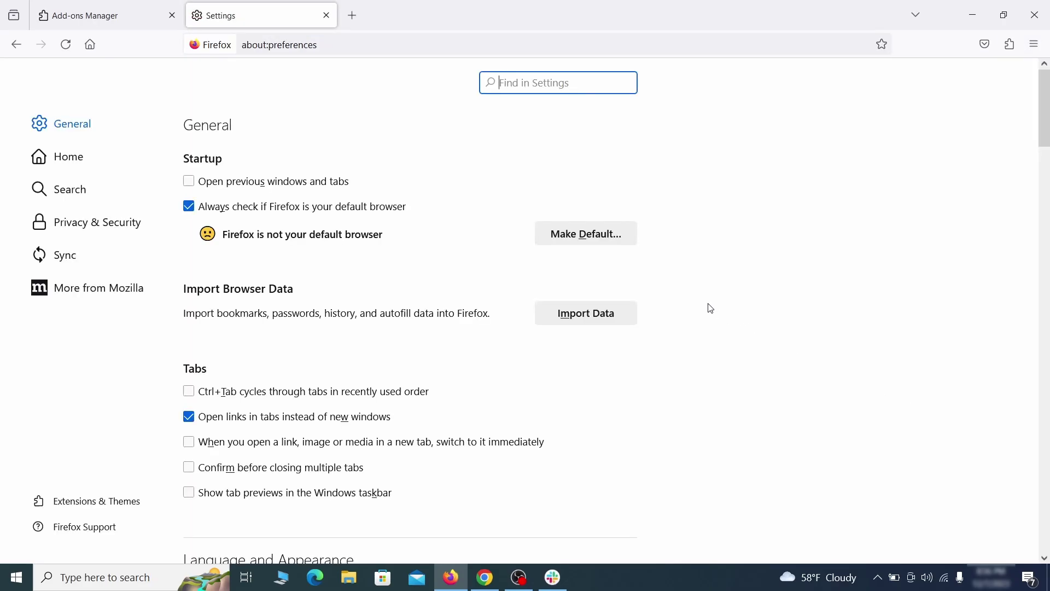
{"action": "left_click", "coordinate": [78, 157]}
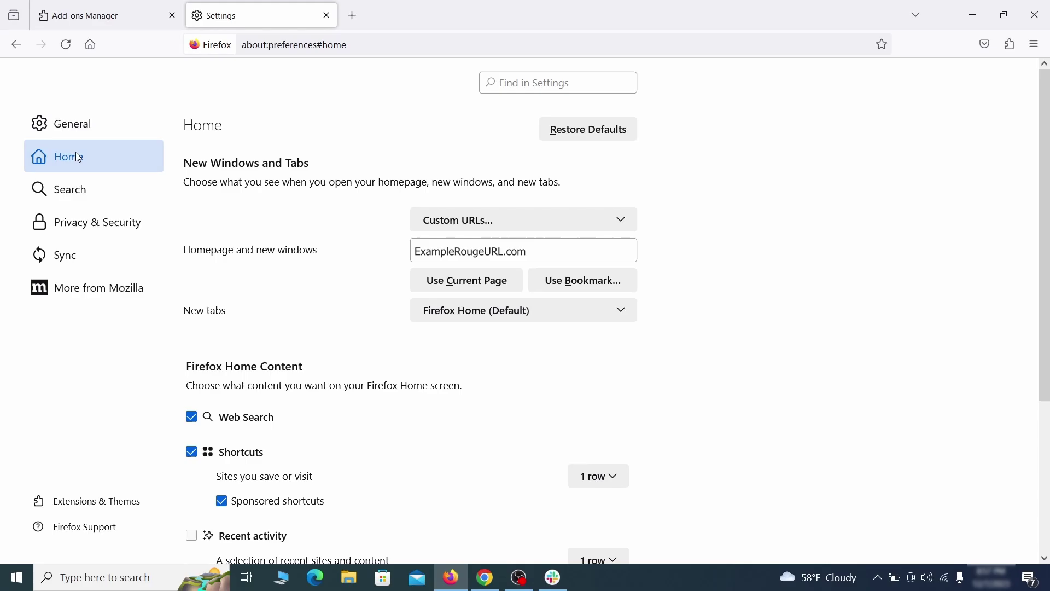
{"action": "triple_click", "coordinate": [530, 251]}
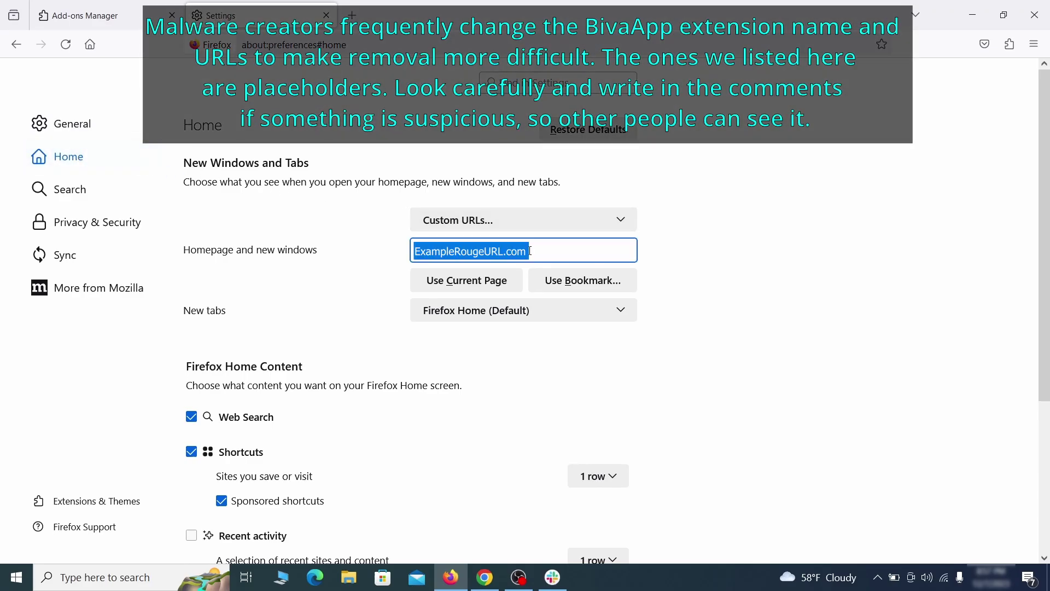
{"action": "key", "text": "BackSpace"}
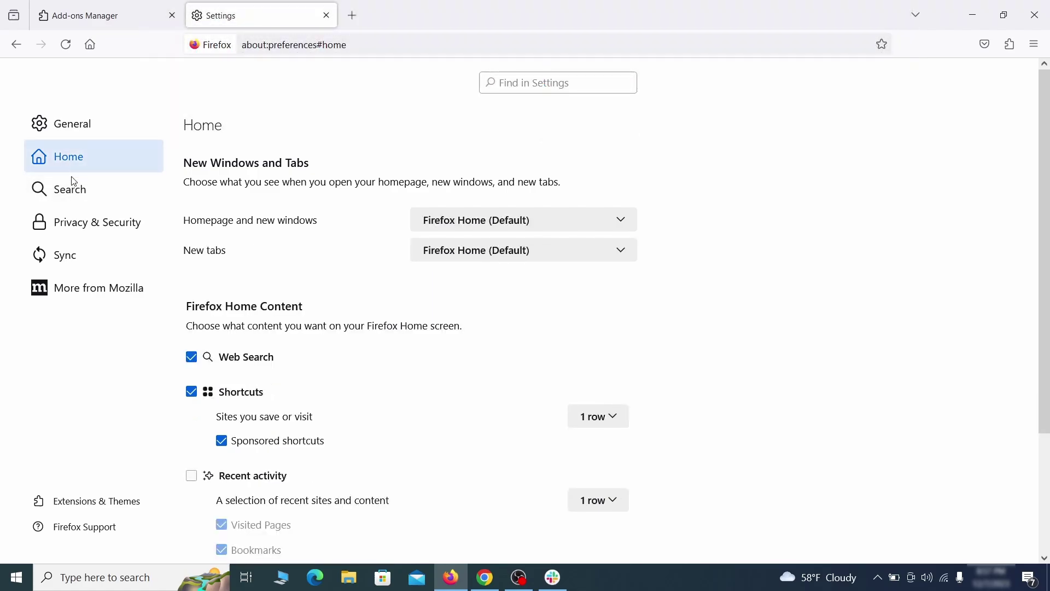
Set Firefox's default search engine to Google.
{"action": "left_click", "coordinate": [74, 182]}
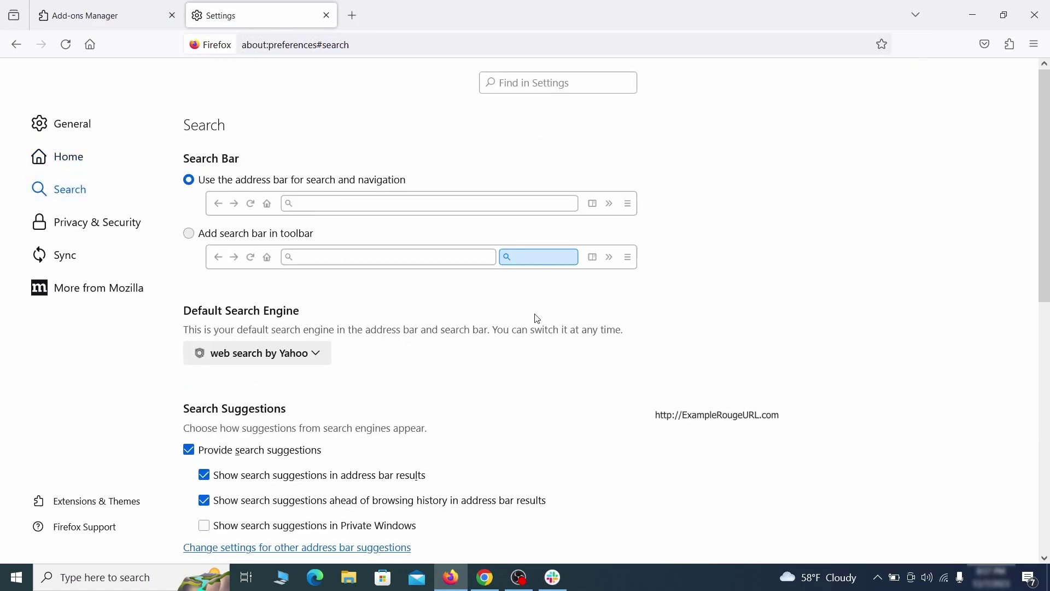
{"action": "scroll", "coordinate": [331, 282], "scroll_direction": "down", "scroll_amount": 3}
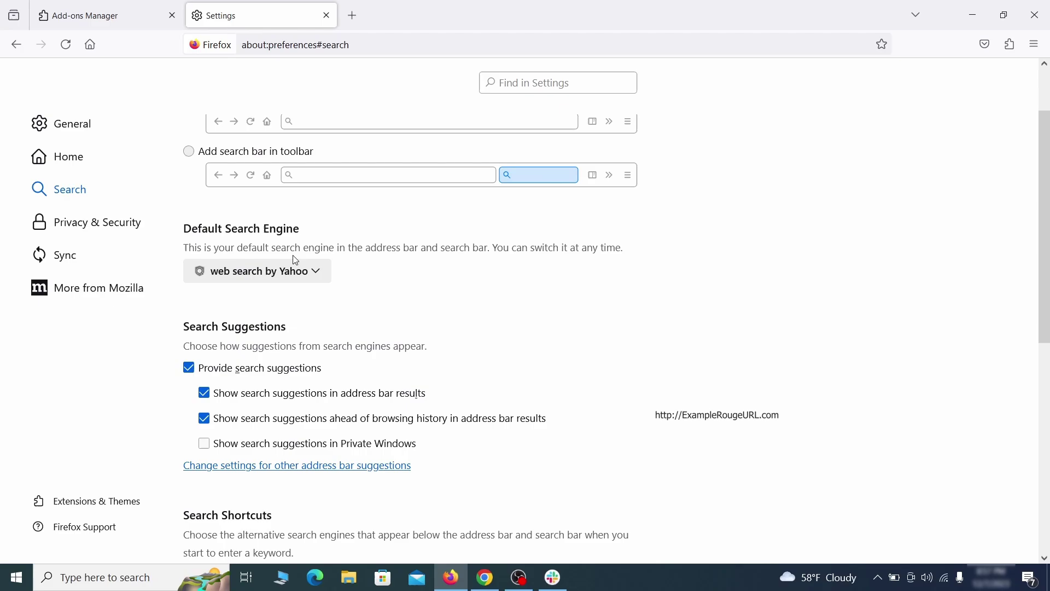
{"action": "left_click", "coordinate": [315, 278]}
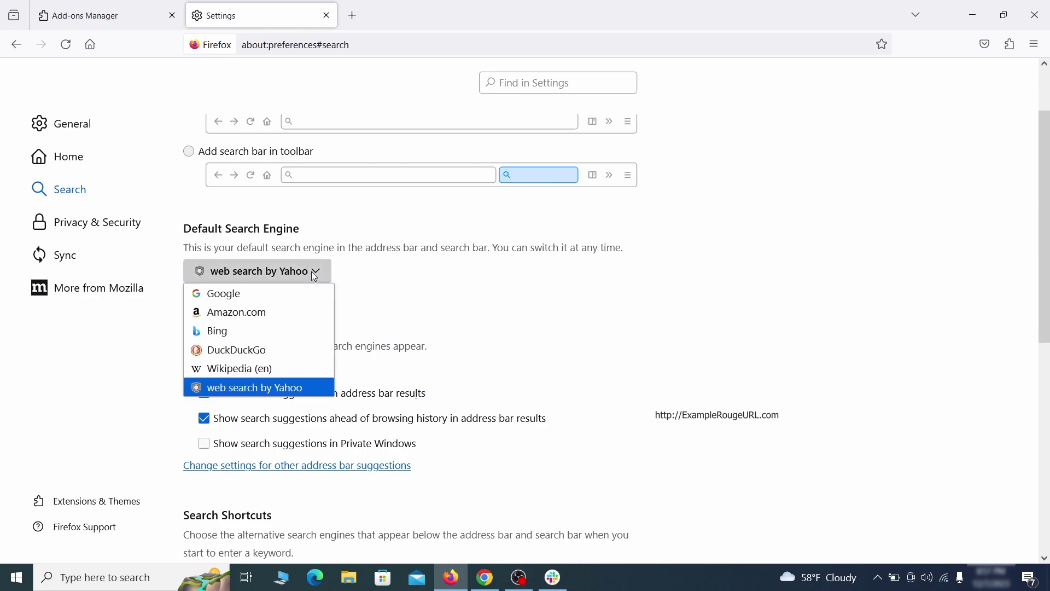
{"action": "left_click", "coordinate": [304, 292]}
Remove the 'web search by Yahoo' entry from Firefox's search shortcuts.
{"action": "scroll", "coordinate": [497, 309], "scroll_direction": "down", "scroll_amount": 5}
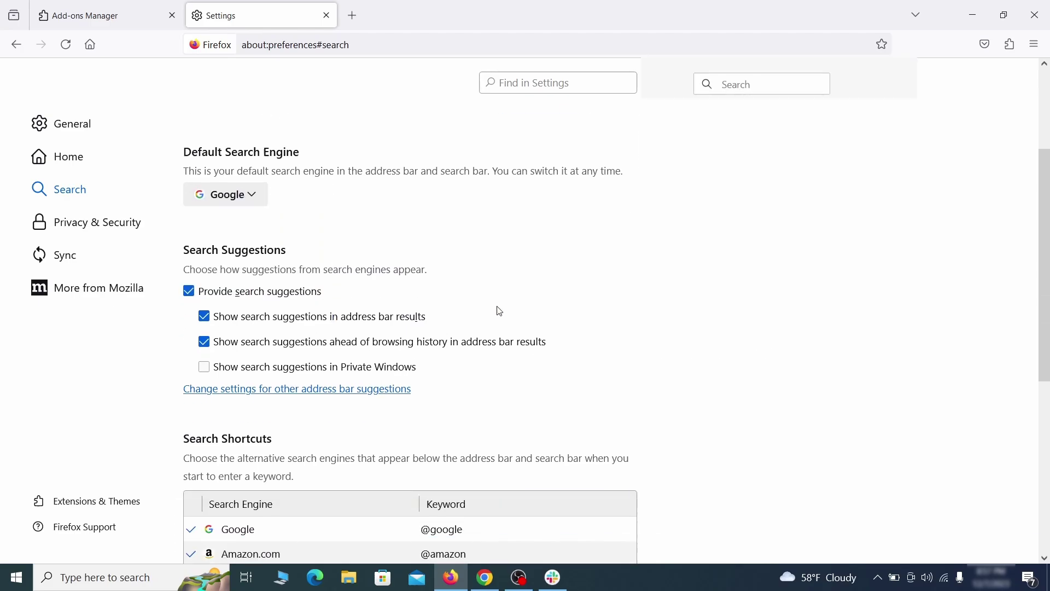
{"action": "scroll", "coordinate": [569, 284], "scroll_direction": "down", "scroll_amount": 3}
{"action": "scroll", "coordinate": [574, 276], "scroll_direction": "down", "scroll_amount": 3}
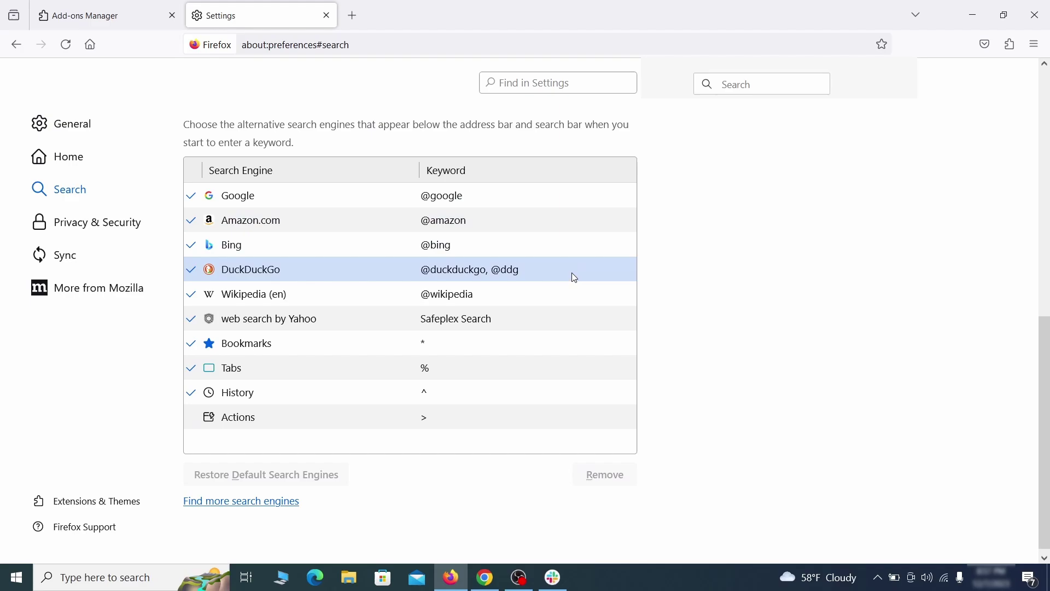
{"action": "left_click", "coordinate": [519, 321]}
{"action": "left_click", "coordinate": [606, 474]}
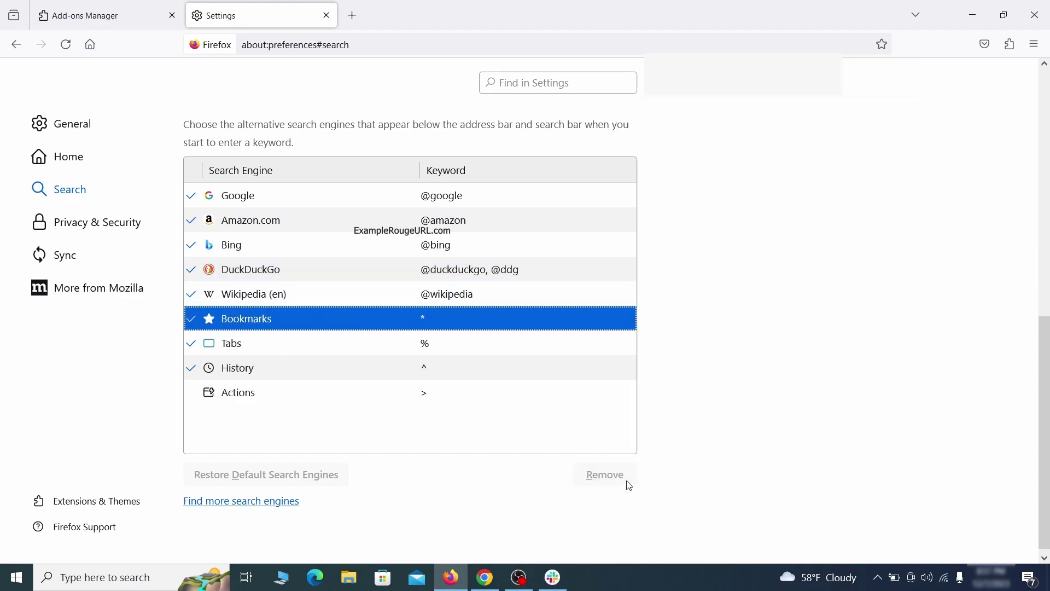
{"action": "scroll", "coordinate": [497, 347], "scroll_direction": "up", "scroll_amount": 3}
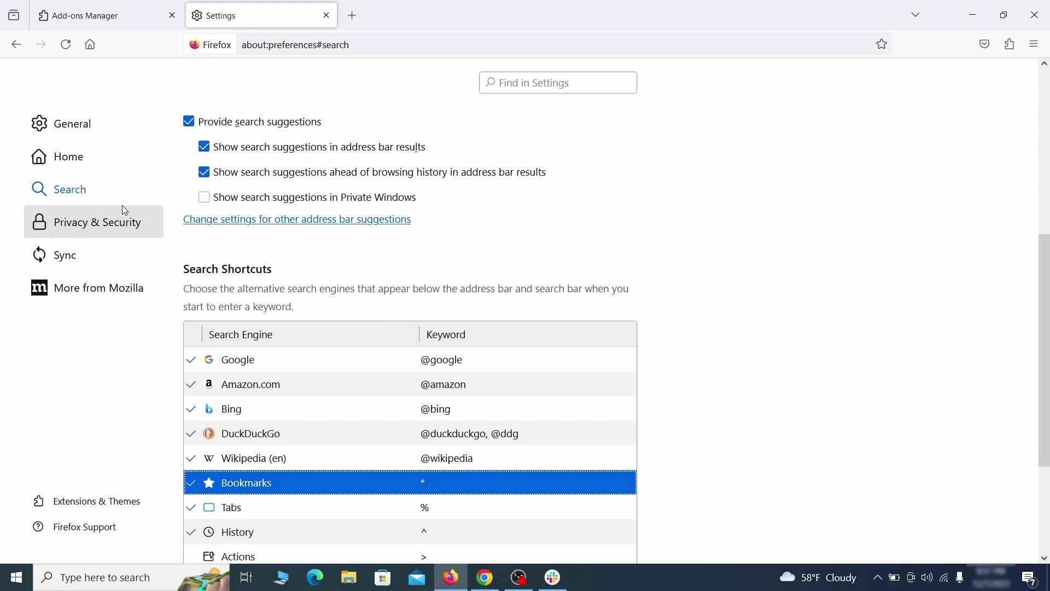
Clear all of Firefox's cookies, site data and cached web content.
{"action": "left_click", "coordinate": [101, 220]}
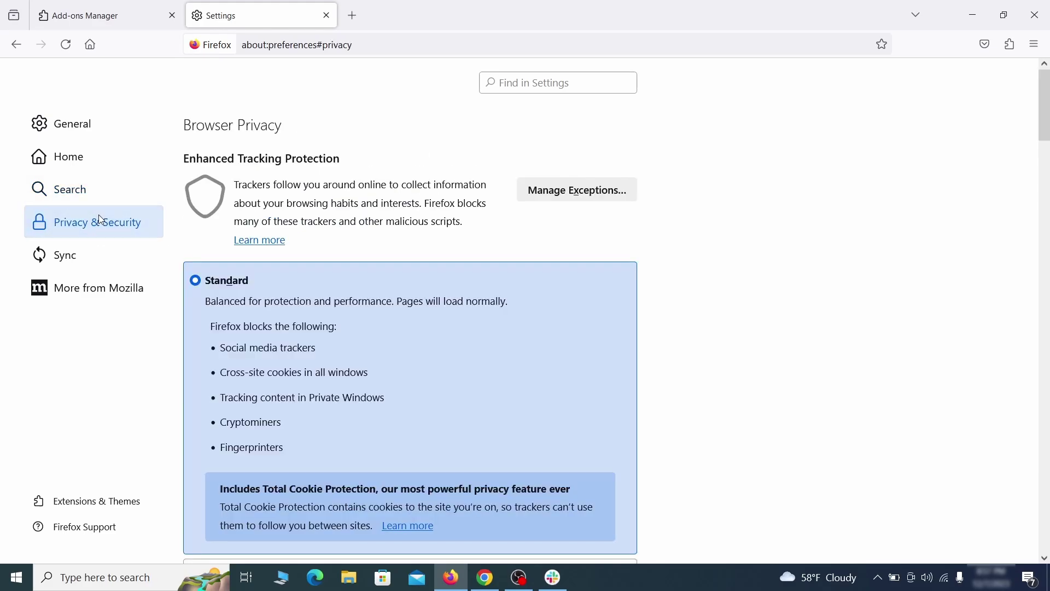
{"action": "scroll", "coordinate": [656, 300], "scroll_direction": "down", "scroll_amount": 10}
{"action": "left_click", "coordinate": [582, 348]}
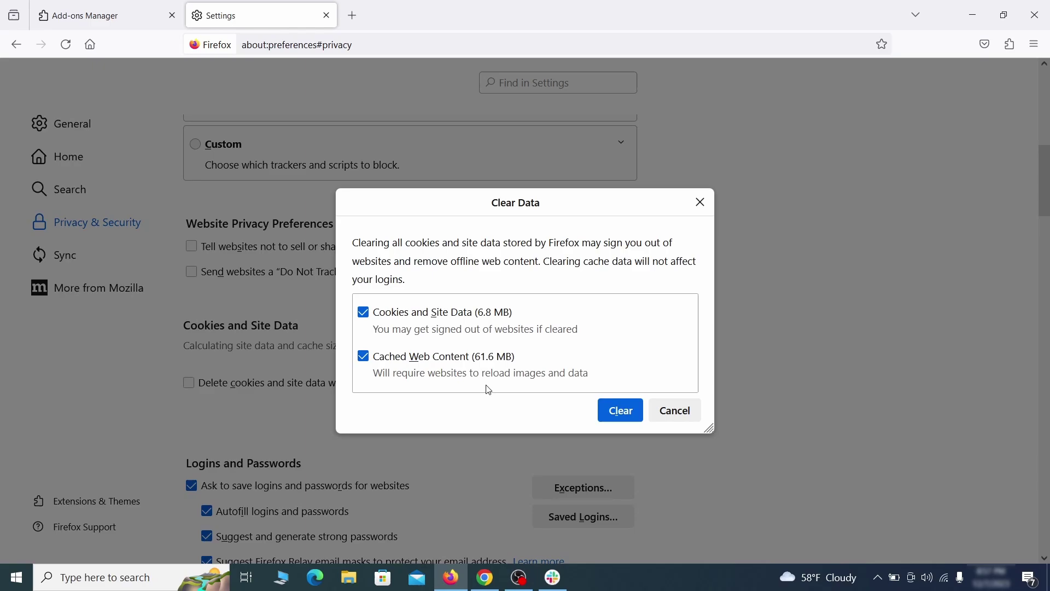
{"action": "left_click", "coordinate": [630, 414]}
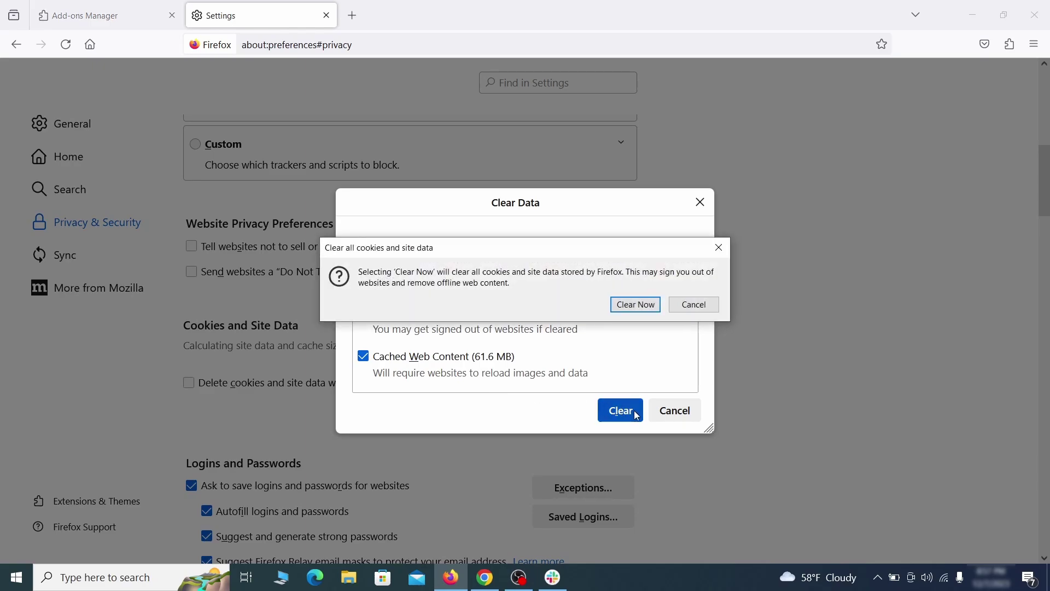
{"action": "left_click", "coordinate": [636, 305]}
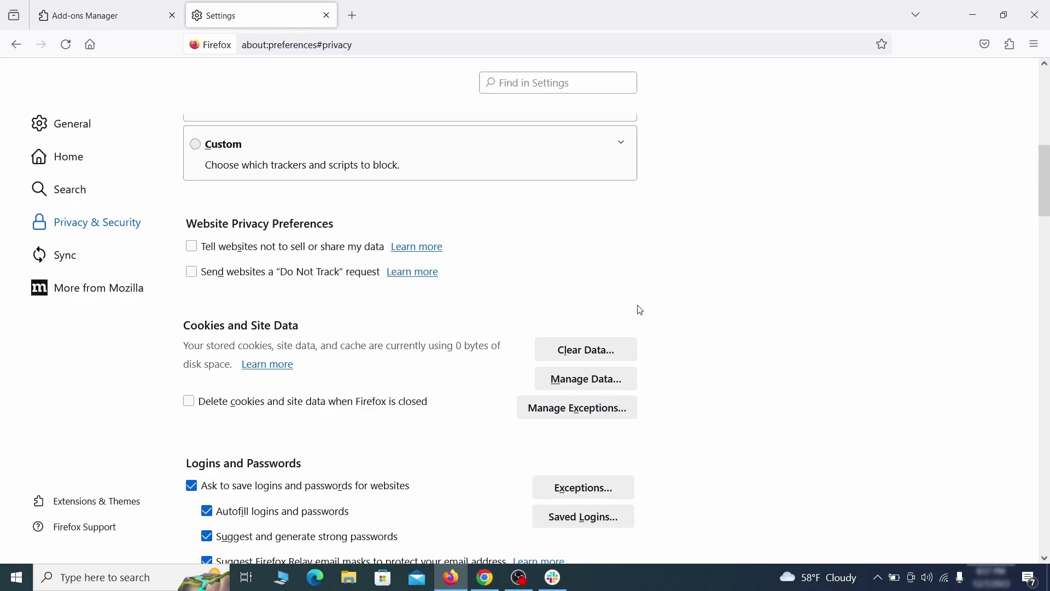
Review Firefox's notification permissions under Permissions.
{"action": "scroll", "coordinate": [714, 337], "scroll_direction": "down", "scroll_amount": 3}
{"action": "scroll", "coordinate": [714, 336], "scroll_direction": "down", "scroll_amount": 3}
{"action": "scroll", "coordinate": [714, 336], "scroll_direction": "down", "scroll_amount": 3}
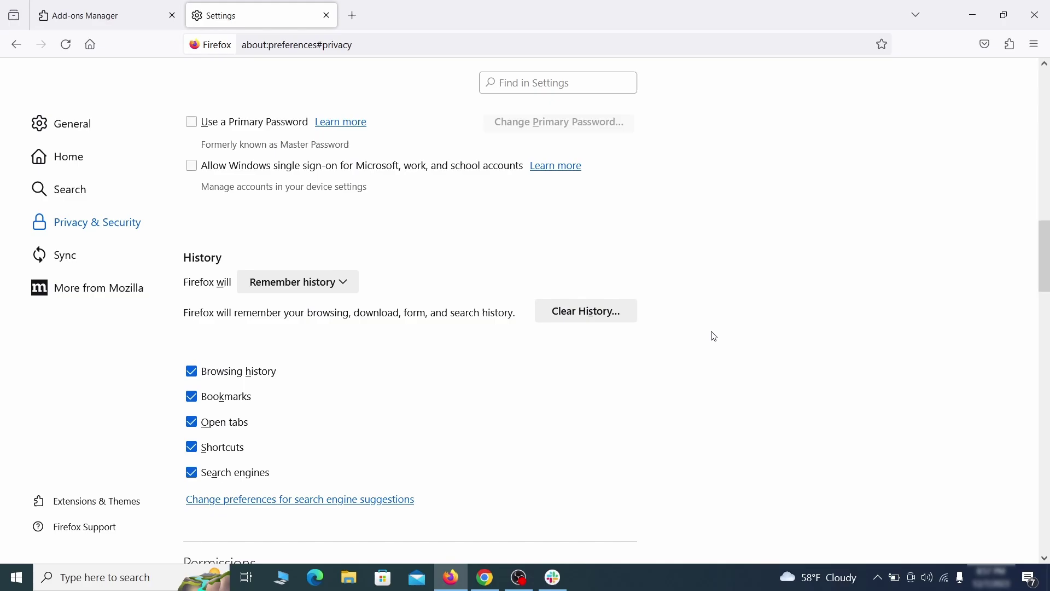
{"action": "scroll", "coordinate": [715, 337], "scroll_direction": "down", "scroll_amount": 3}
{"action": "scroll", "coordinate": [714, 337], "scroll_direction": "down", "scroll_amount": 3}
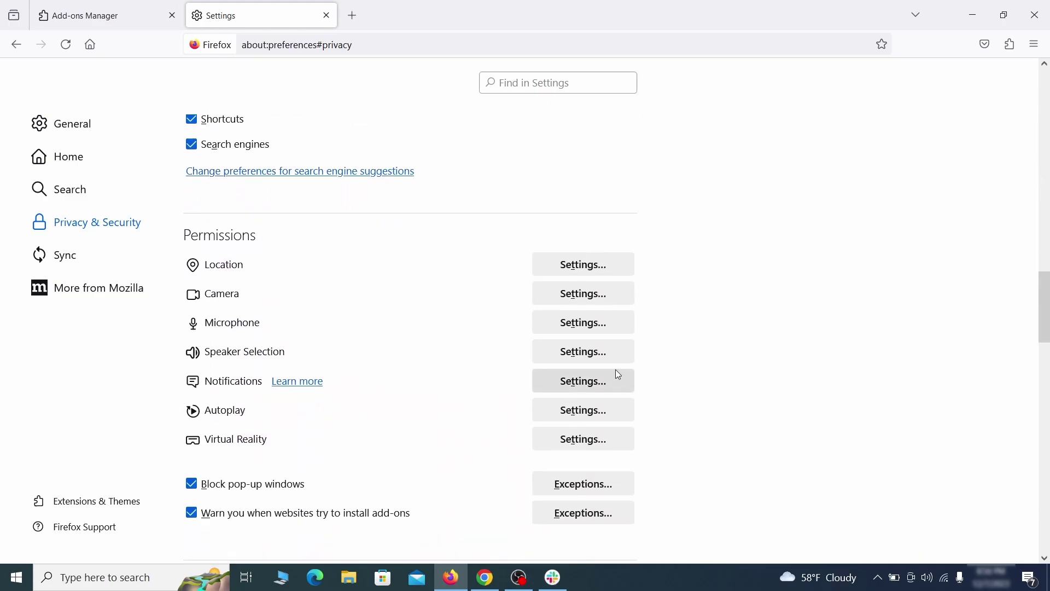
{"action": "left_click", "coordinate": [606, 385]}
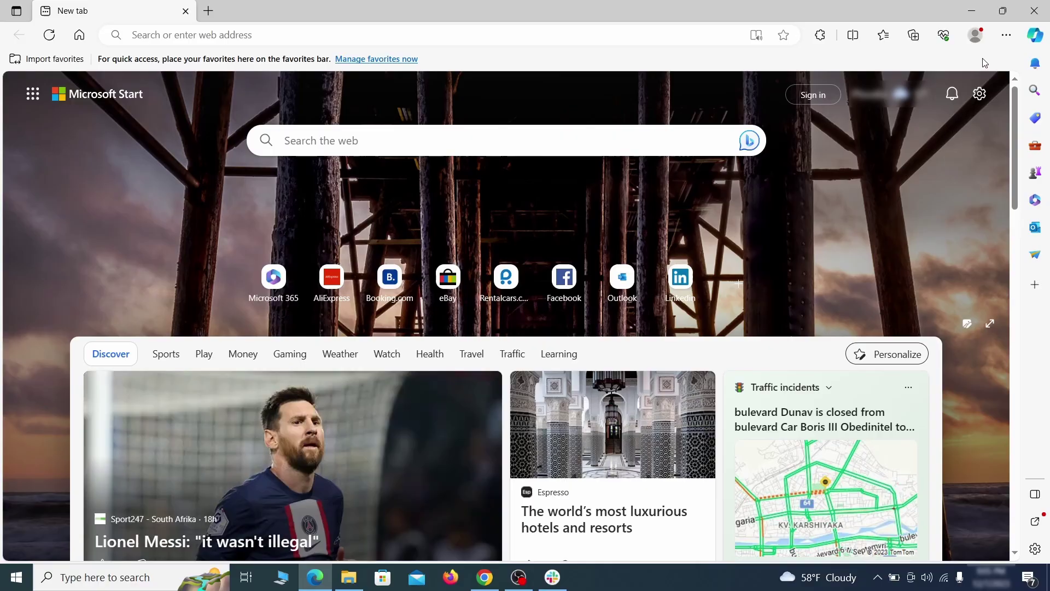
Switch off Edge's Quidco Cashback Reminder extension, prompt its removal, and open a new tab.
{"action": "left_click", "coordinate": [1006, 35]}
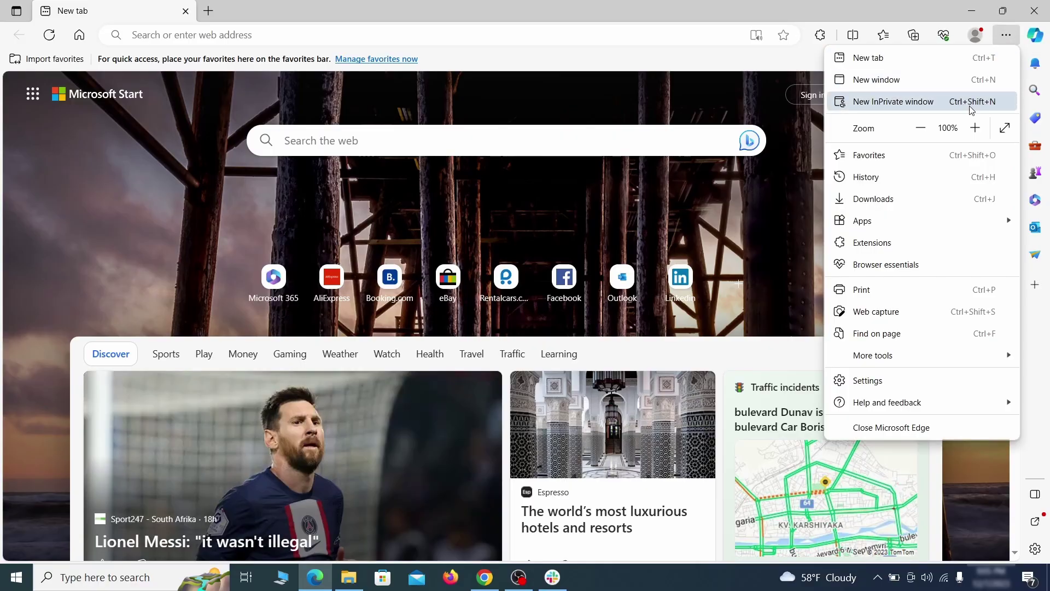
{"action": "left_click", "coordinate": [905, 241]}
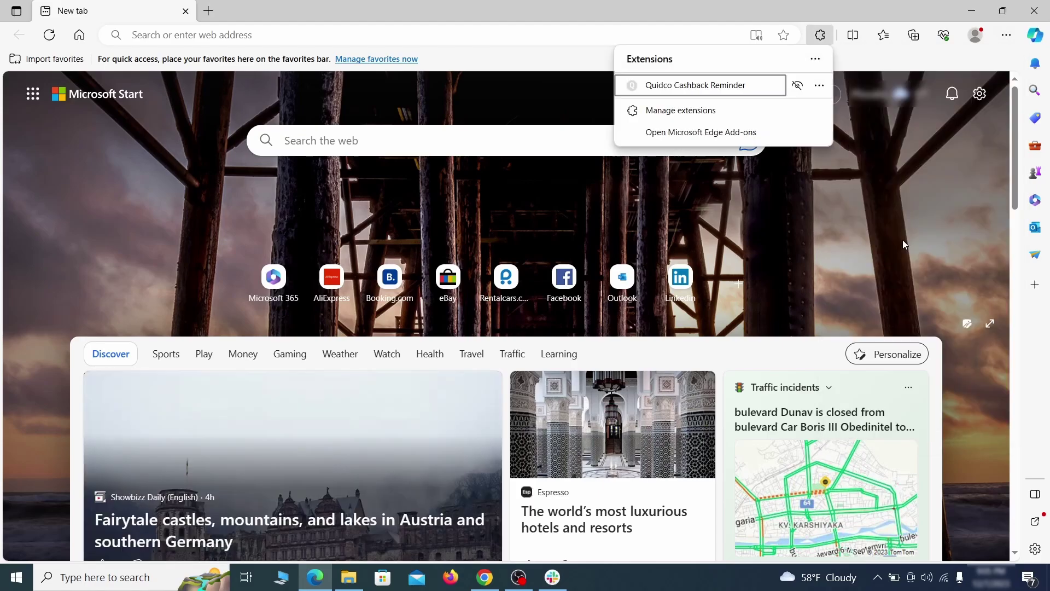
{"action": "left_click", "coordinate": [678, 112]}
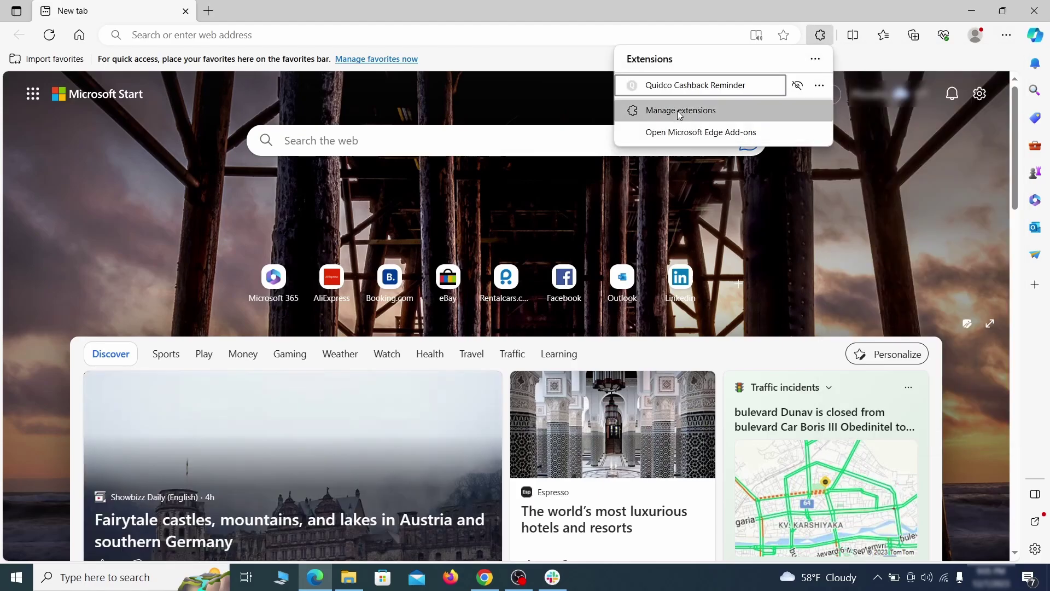
{"action": "left_click", "coordinate": [678, 111]}
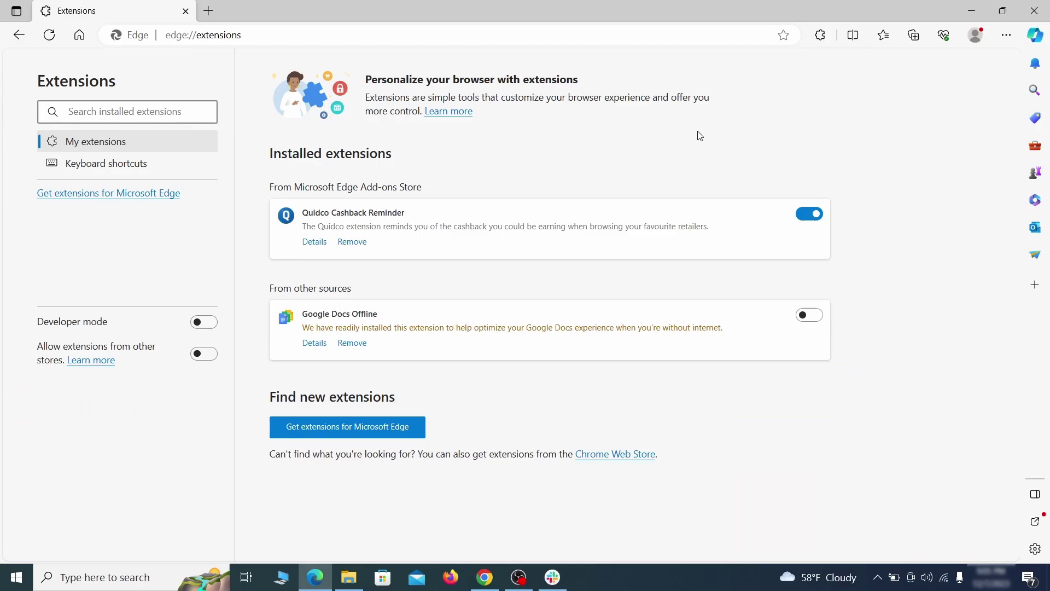
{"action": "left_click", "coordinate": [810, 214]}
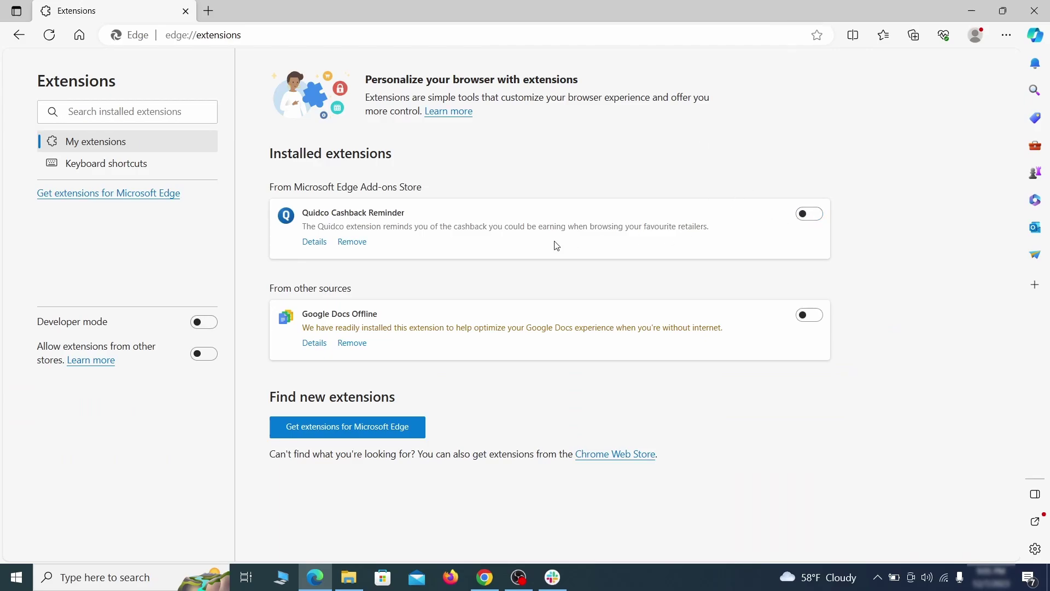
{"action": "left_click", "coordinate": [350, 243]}
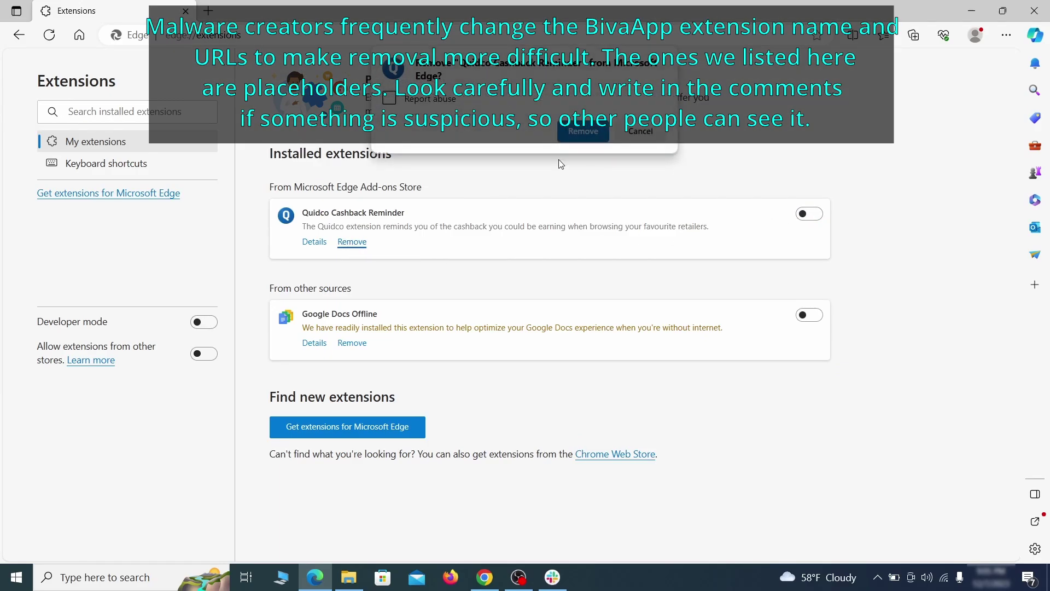
{"action": "key", "text": "ctrl+t"}
{"action": "left_click", "coordinate": [1006, 35]}
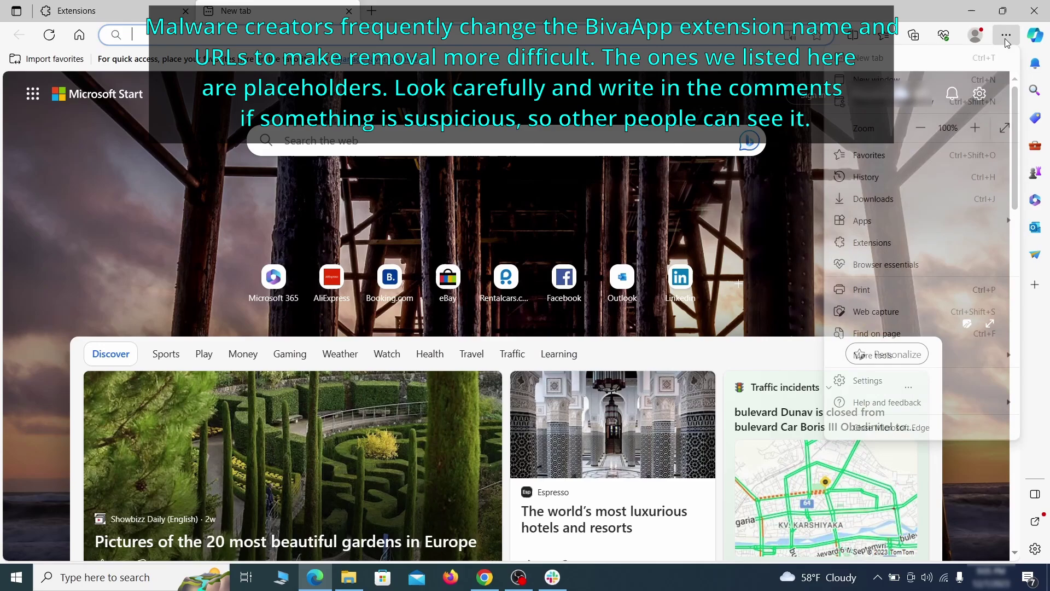
Clear all of Edge's browsing data, including Media Foundation data.
{"action": "left_click", "coordinate": [867, 380]}
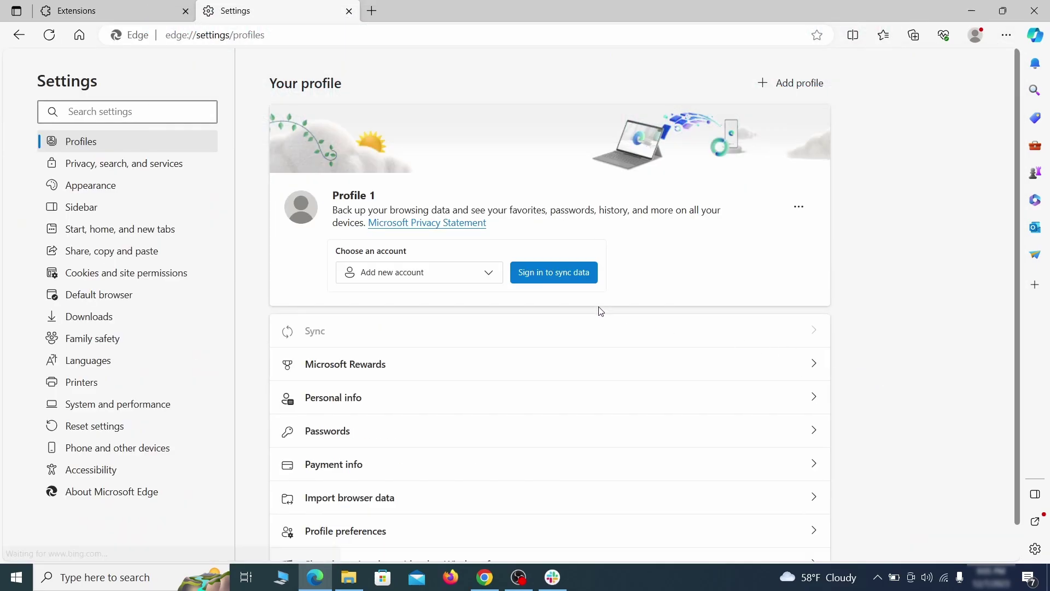
{"action": "left_click", "coordinate": [176, 165]}
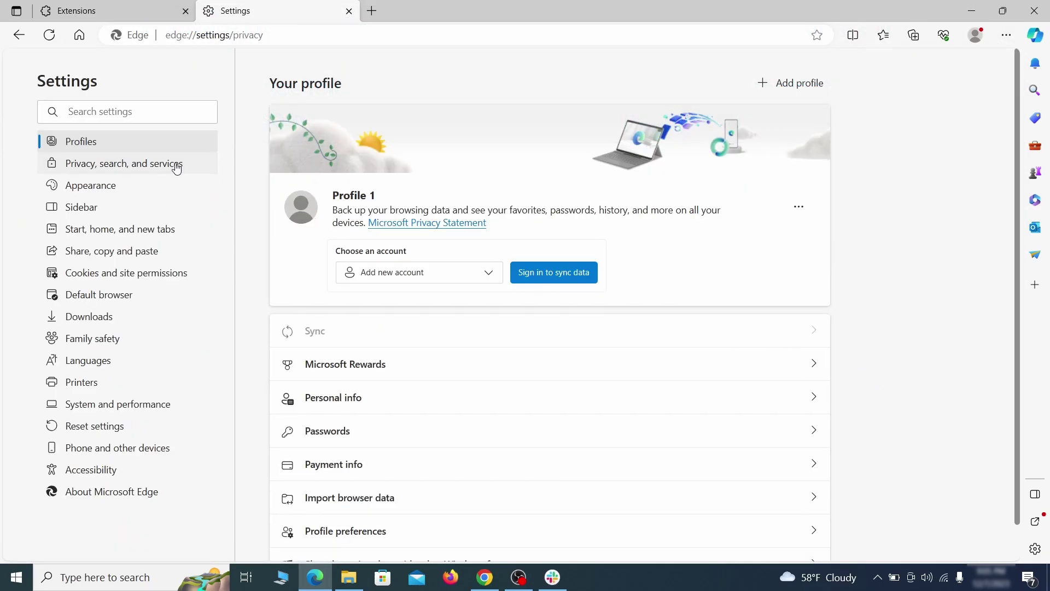
{"action": "scroll", "coordinate": [547, 328], "scroll_direction": "down", "scroll_amount": 4}
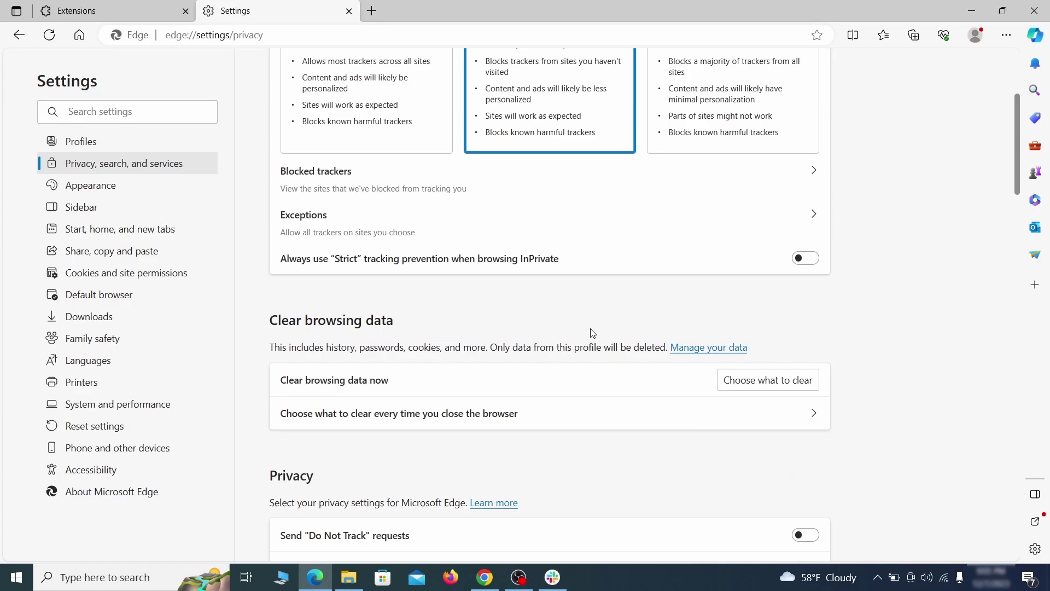
{"action": "left_click", "coordinate": [786, 386]}
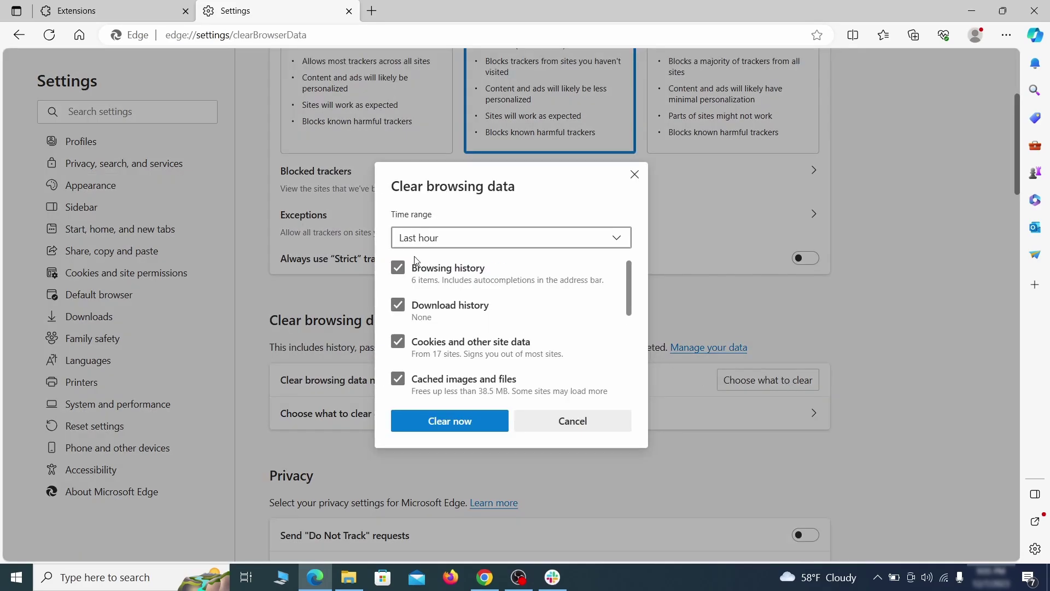
{"action": "scroll", "coordinate": [415, 307], "scroll_direction": "down", "scroll_amount": 1}
{"action": "scroll", "coordinate": [398, 328], "scroll_direction": "down", "scroll_amount": 3}
{"action": "left_click", "coordinate": [397, 367]}
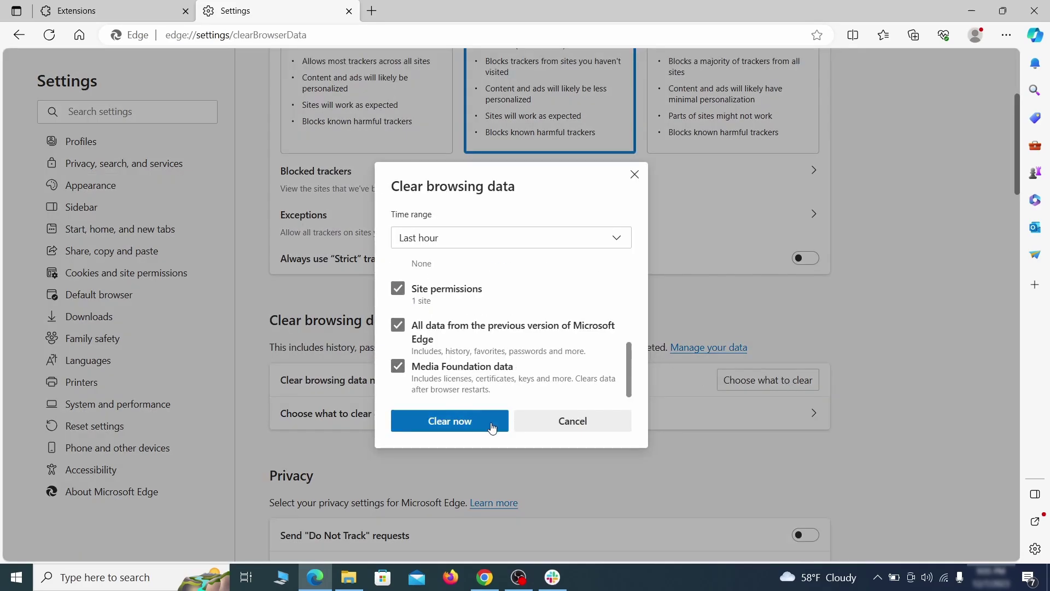
{"action": "left_click", "coordinate": [491, 426]}
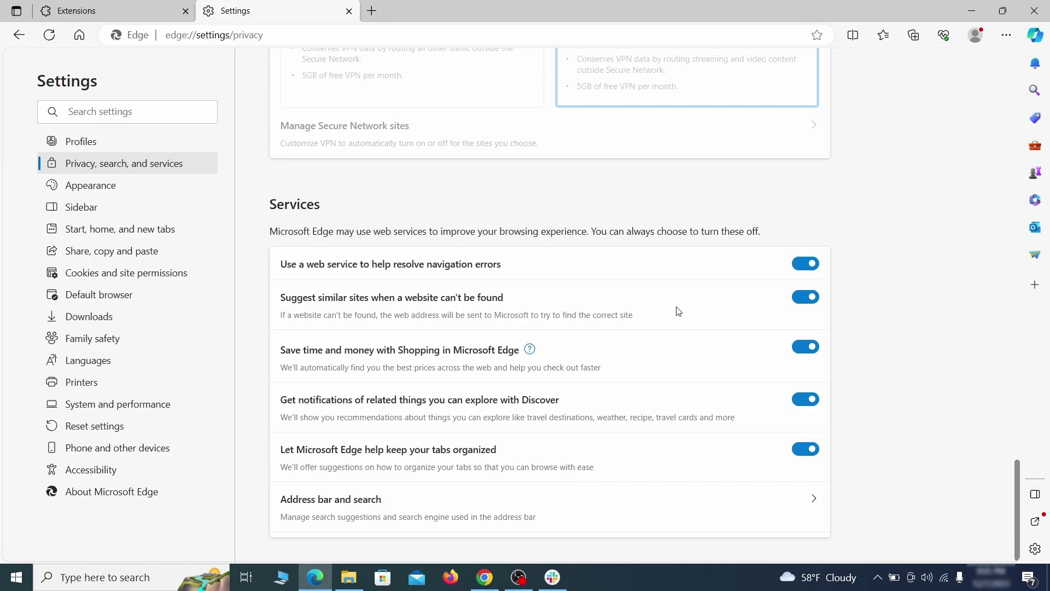
Set Google as Edge's address-bar search engine.
{"action": "left_click", "coordinate": [600, 517]}
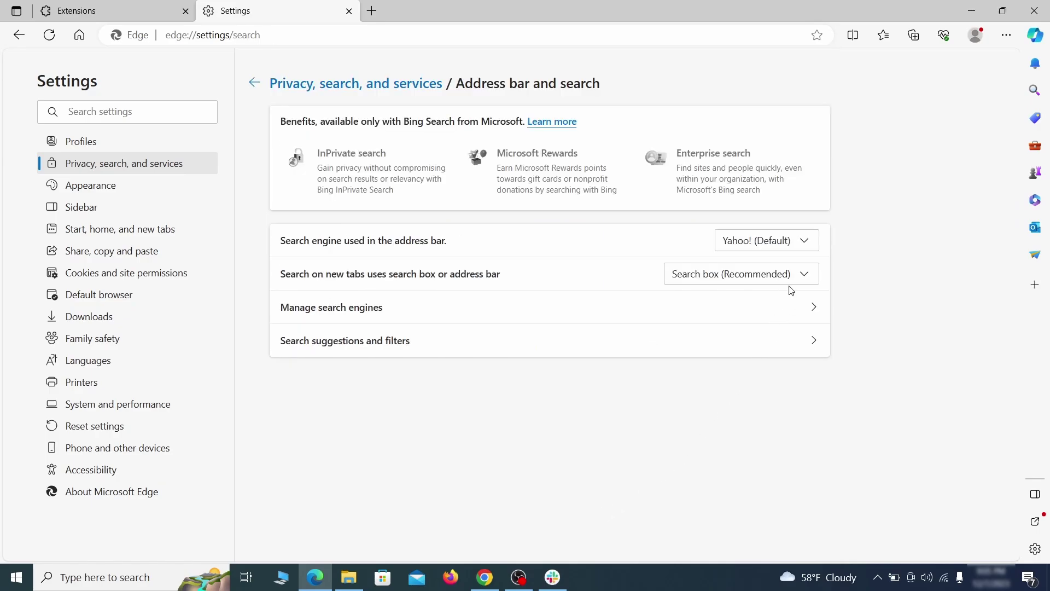
{"action": "left_click", "coordinate": [807, 240]}
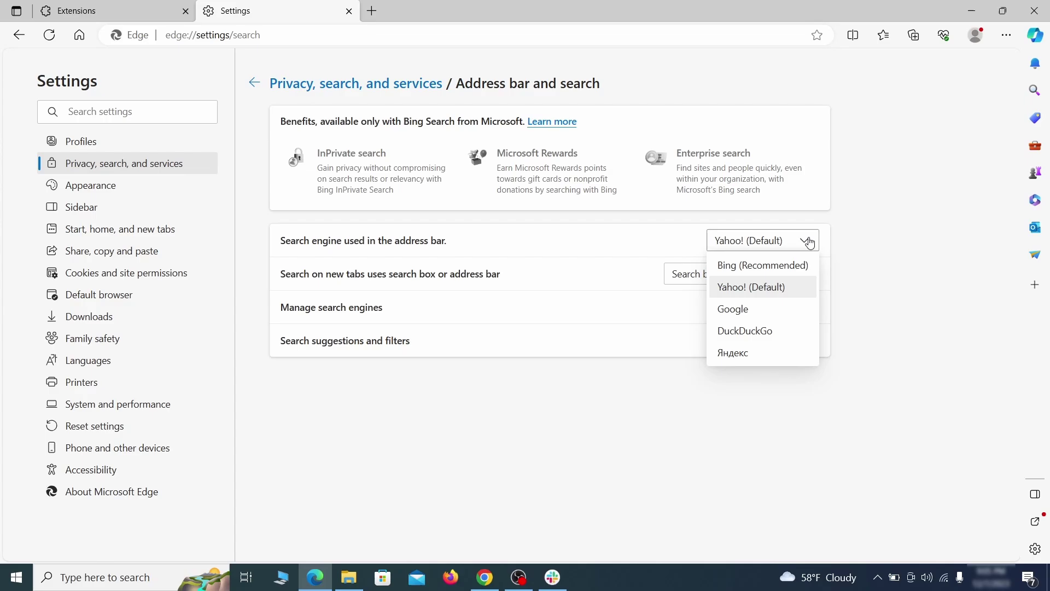
{"action": "left_click", "coordinate": [778, 308]}
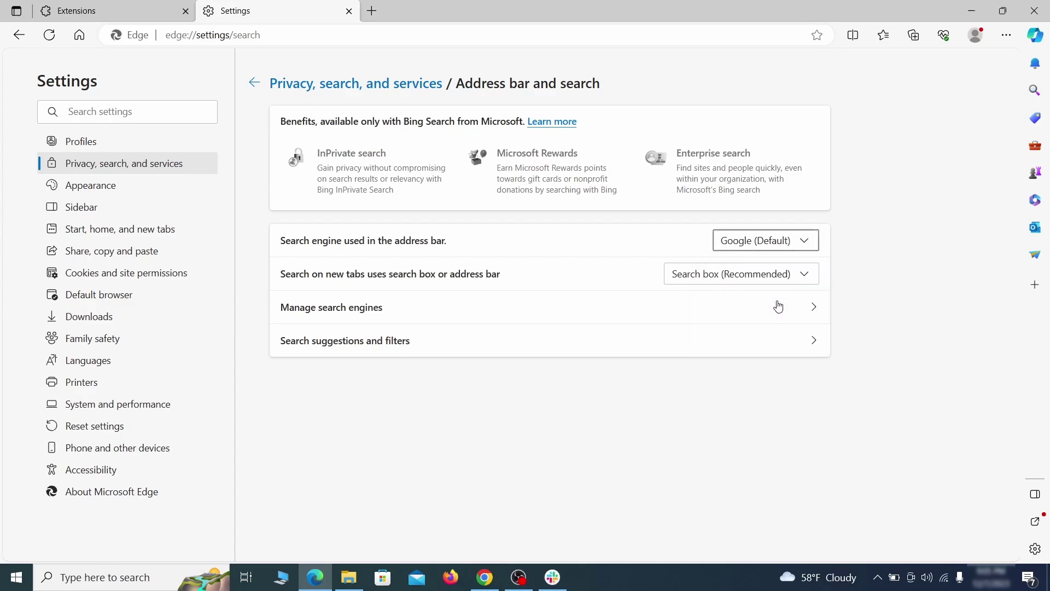
Remove the ExampleRougeURL.com search engine from Edge's list.
{"action": "left_click", "coordinate": [405, 316]}
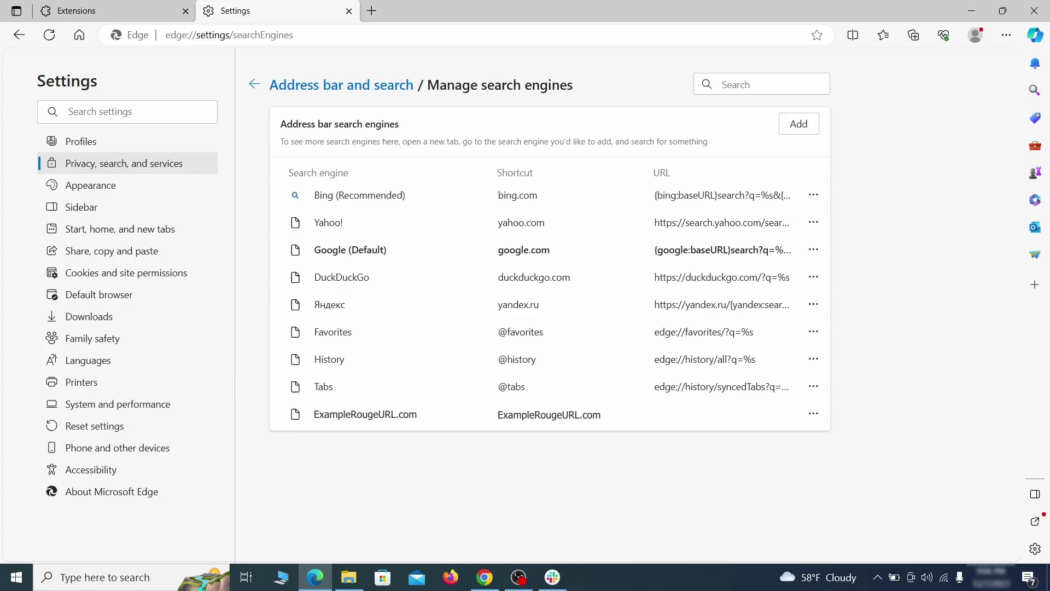
{"action": "left_click", "coordinate": [814, 414]}
{"action": "left_click", "coordinate": [868, 435]}
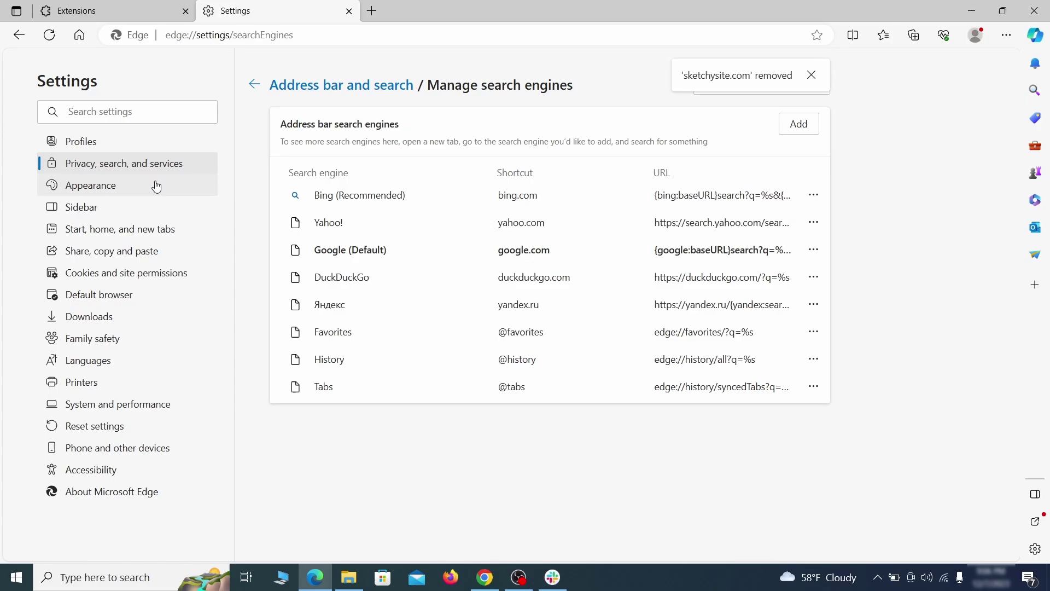
Delete the ExampleRougeURL startup page in Edge.
{"action": "left_click", "coordinate": [132, 229]}
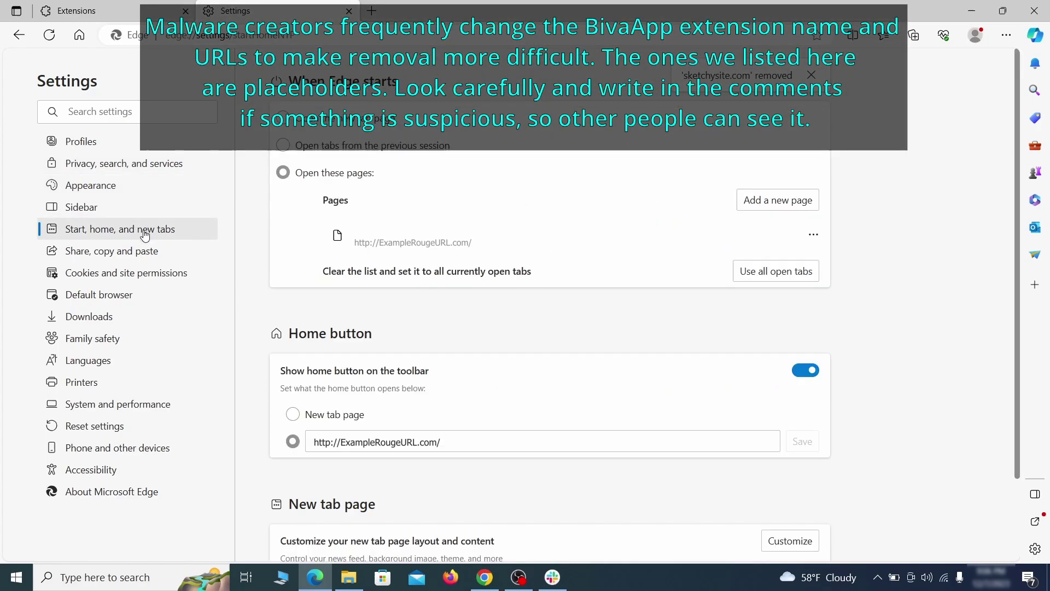
{"action": "left_click", "coordinate": [813, 234]}
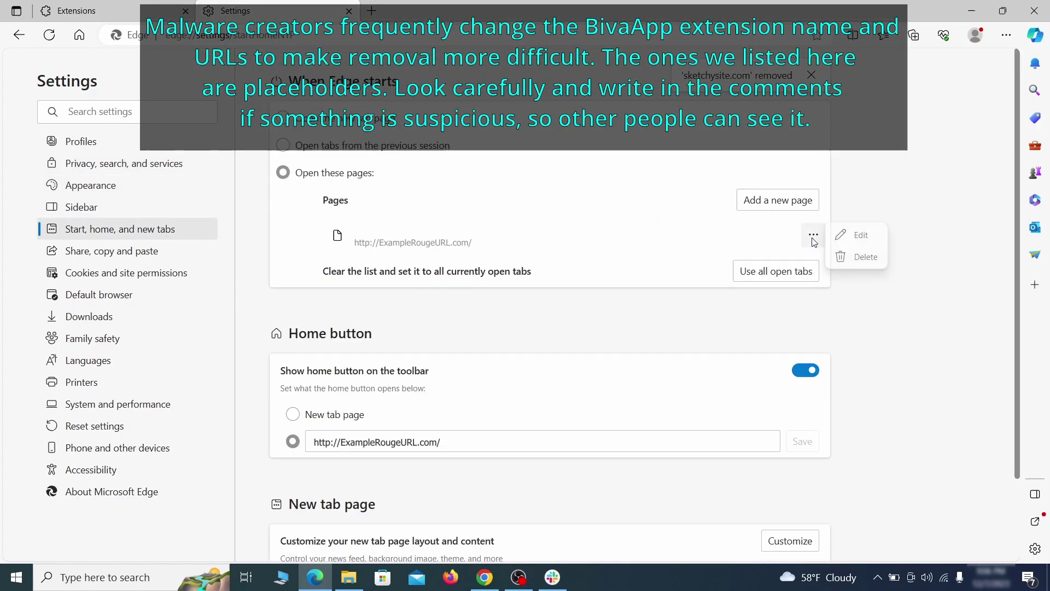
{"action": "left_click", "coordinate": [857, 257]}
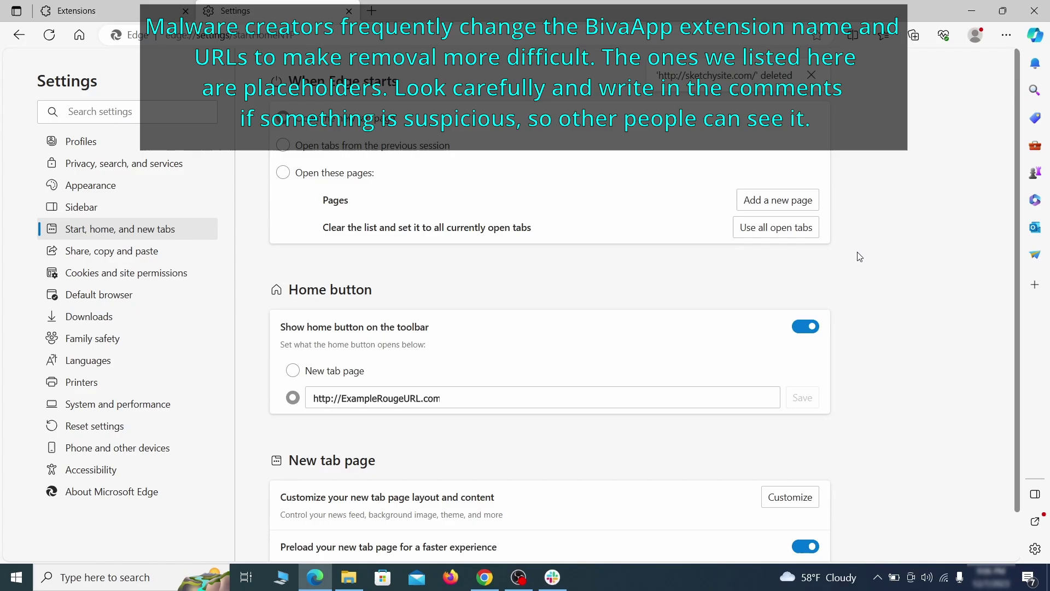
Erase the rogue home button address and set it to open the New tab page.
{"action": "left_click", "coordinate": [456, 392]}
{"action": "triple_click", "coordinate": [456, 393]}
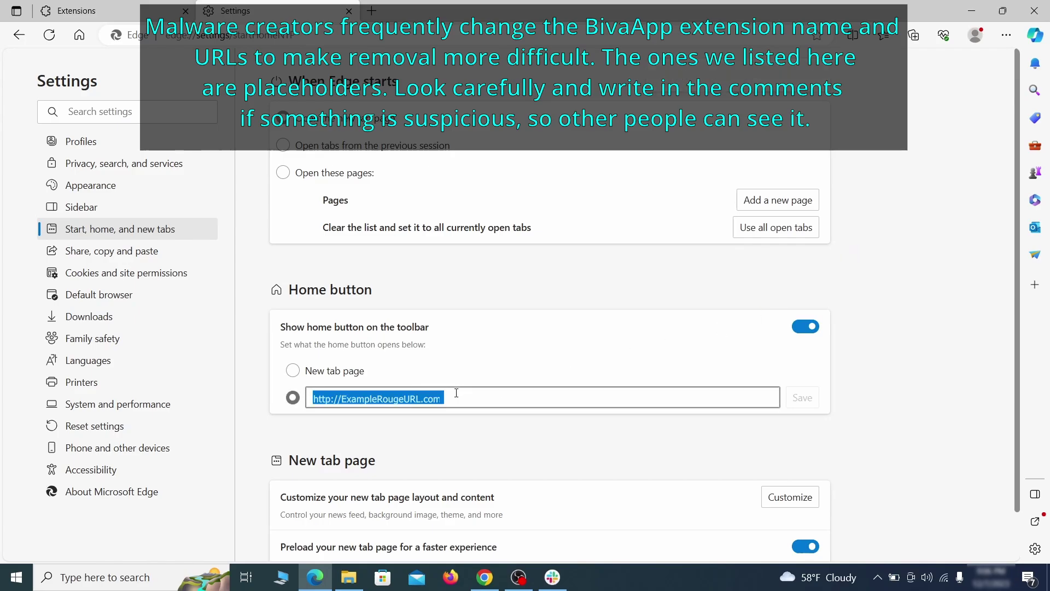
{"action": "key", "text": "BackSpace"}
{"action": "left_click", "coordinate": [293, 372]}
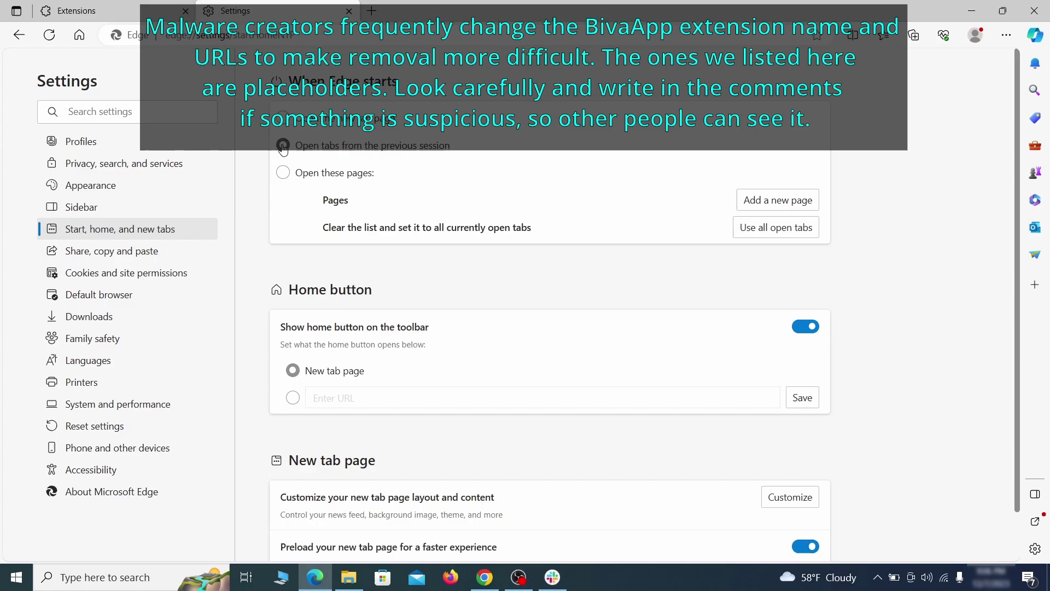
Open Edge's Notifications permissions and the options for allowed site ExampleRougeURL.com.
{"action": "left_click", "coordinate": [193, 275]}
{"action": "scroll", "coordinate": [504, 283], "scroll_direction": "down", "scroll_amount": 5}
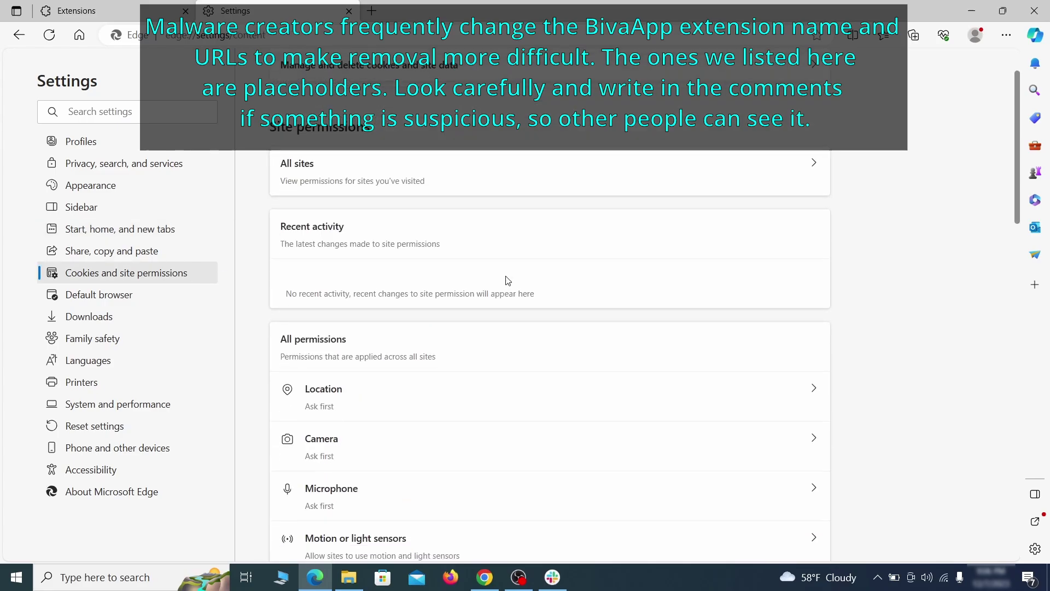
{"action": "scroll", "coordinate": [509, 283], "scroll_direction": "down", "scroll_amount": 2}
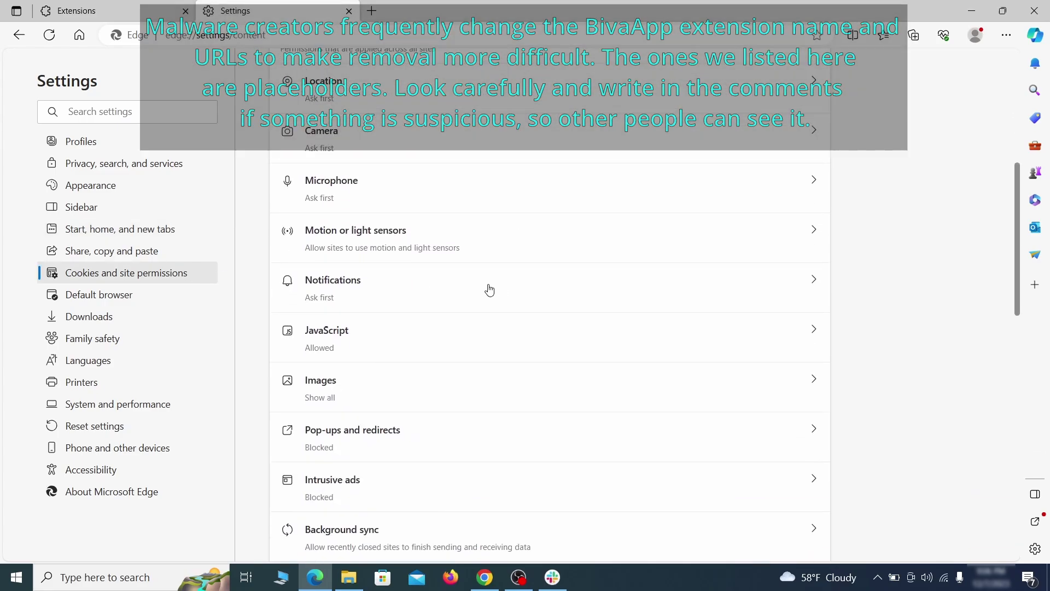
{"action": "left_click", "coordinate": [489, 290]}
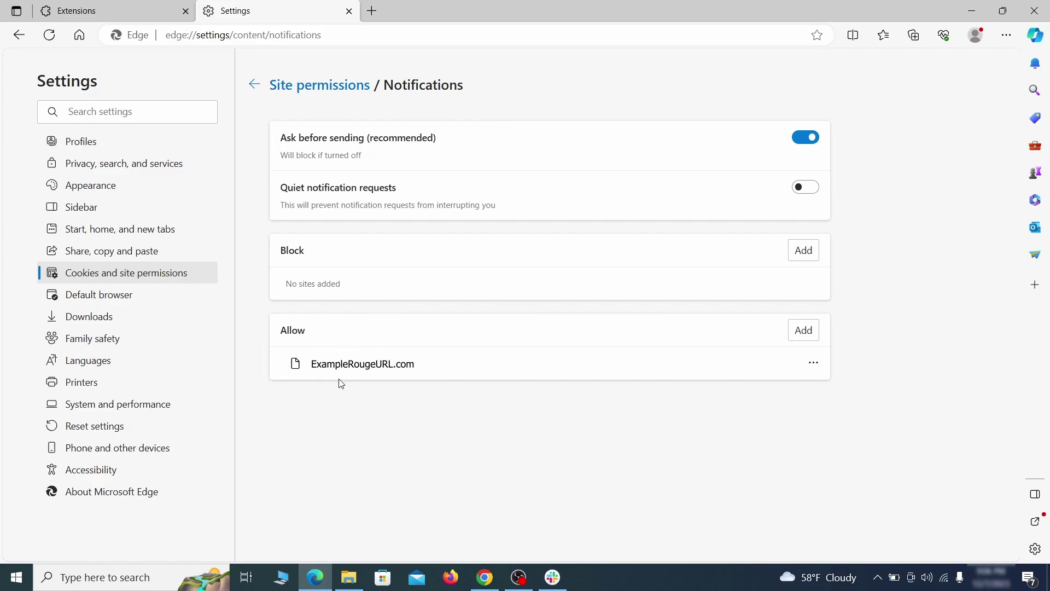
{"action": "left_click", "coordinate": [813, 363]}
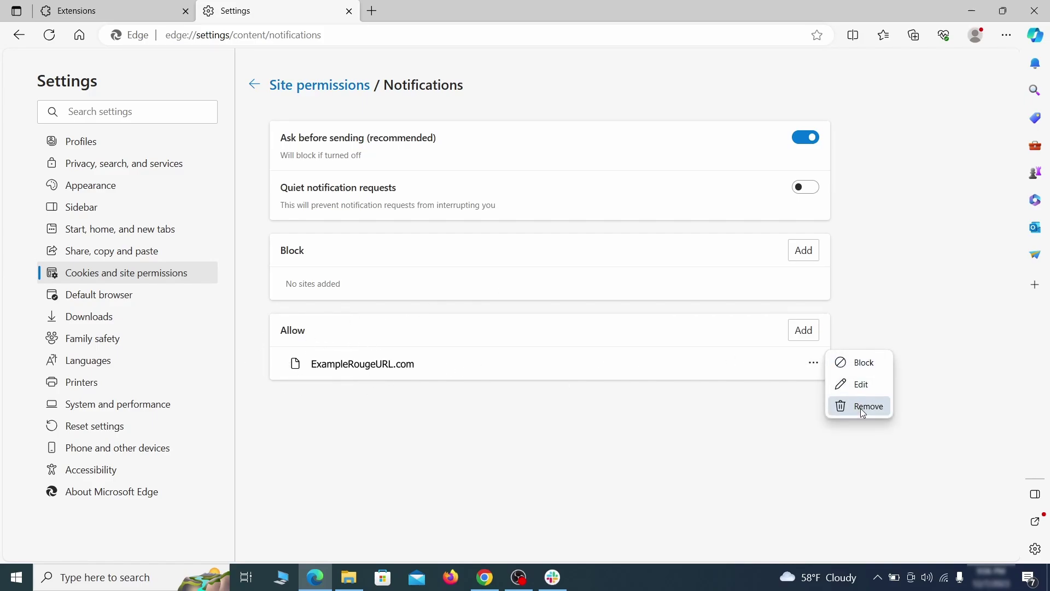